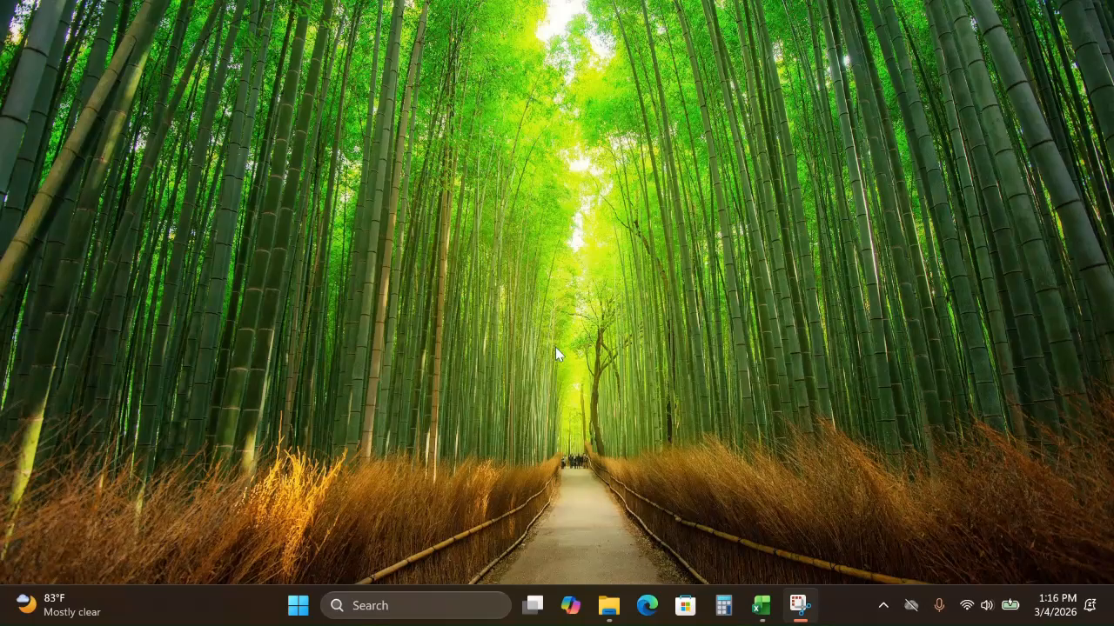
Step: Switch to the Atterberg limit test results workbook in Excel, dismiss the data import tip and check the available data commands
{"action": "left_click", "coordinate": [757, 609]}
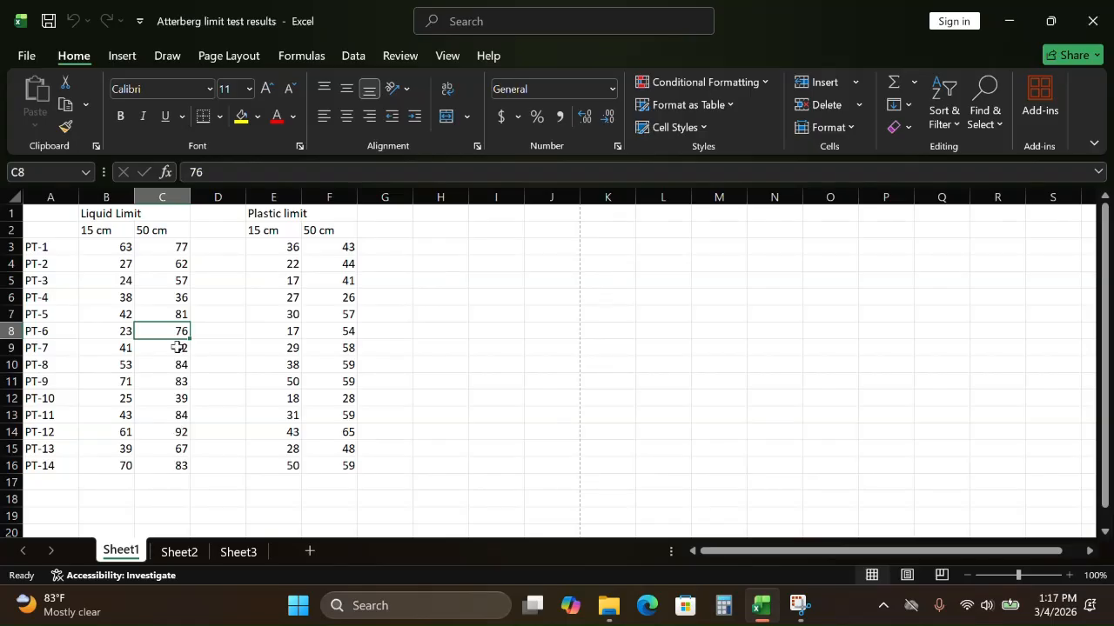
{"action": "left_click", "coordinate": [357, 58]}
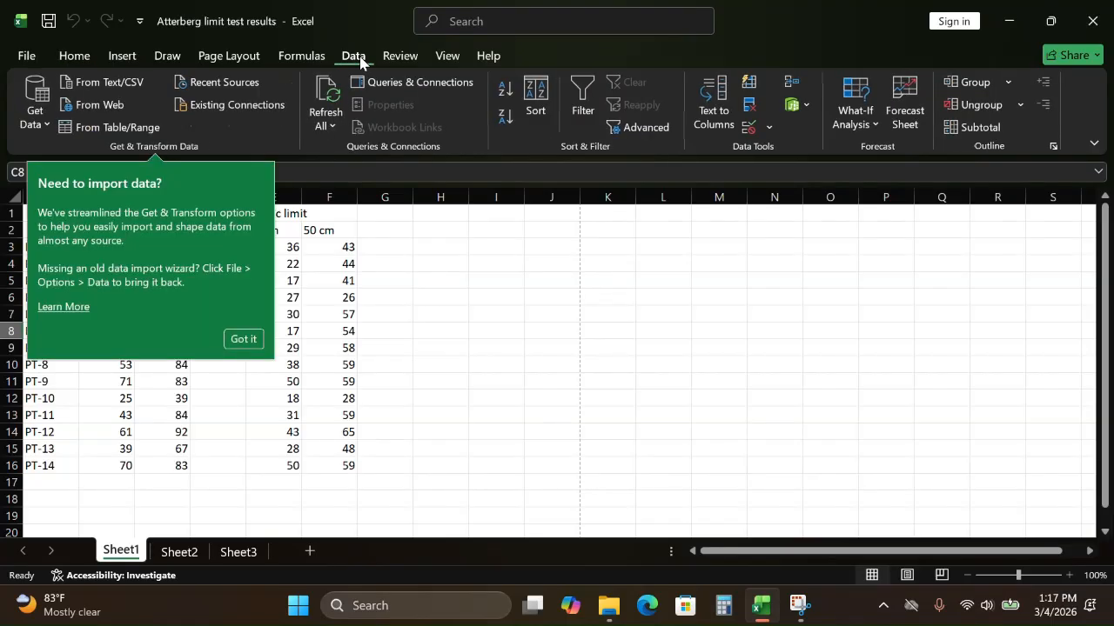
{"action": "left_click", "coordinate": [243, 339]}
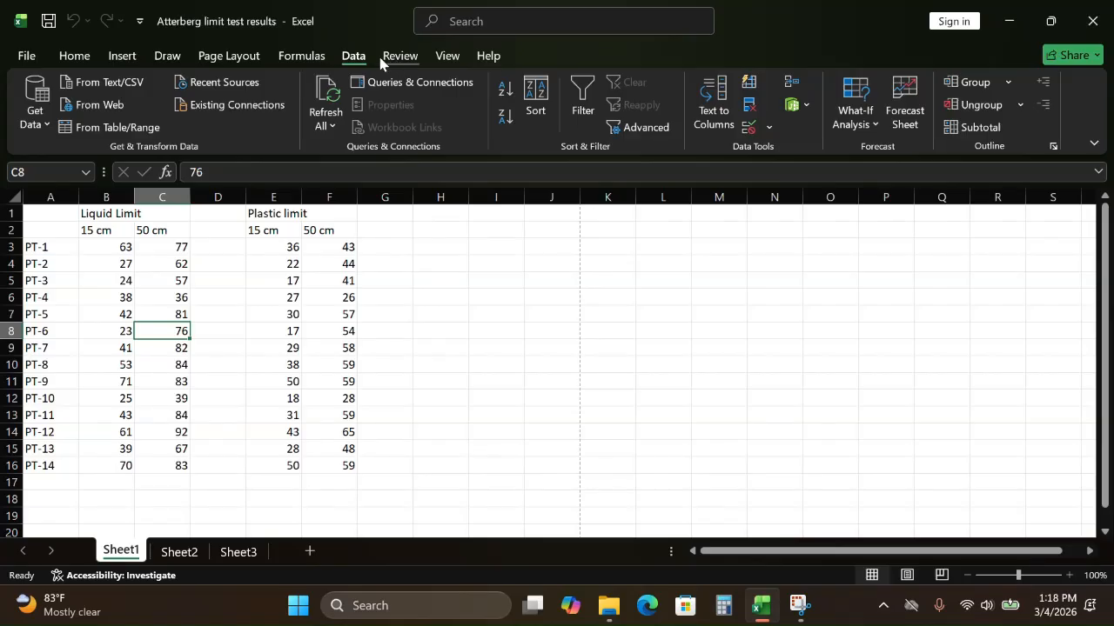
{"action": "left_click", "coordinate": [324, 62]}
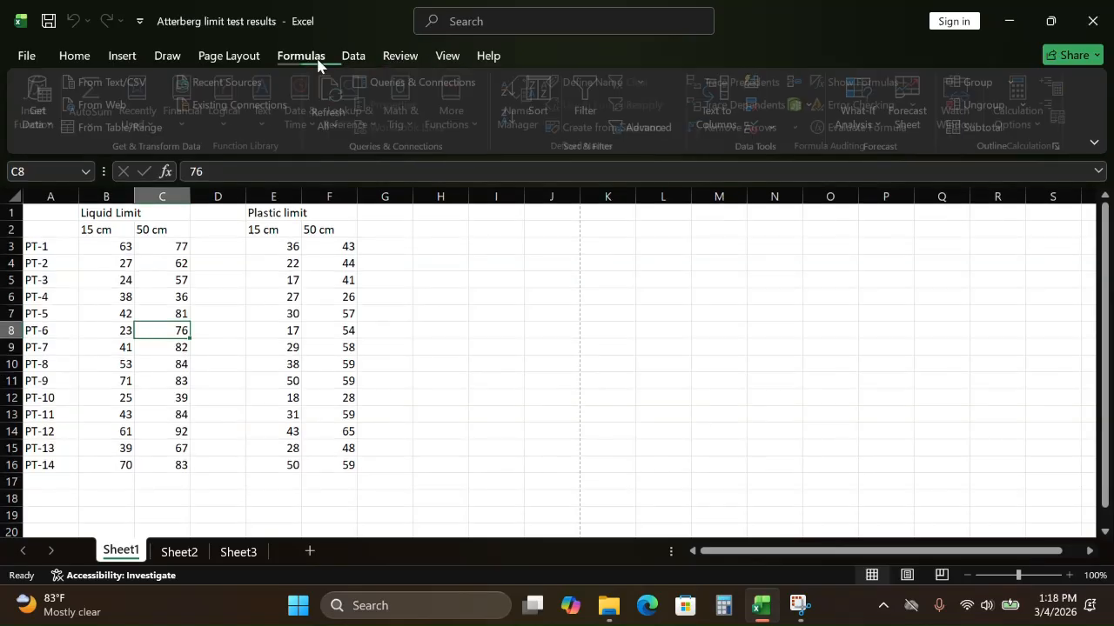
{"action": "left_click", "coordinate": [355, 60]}
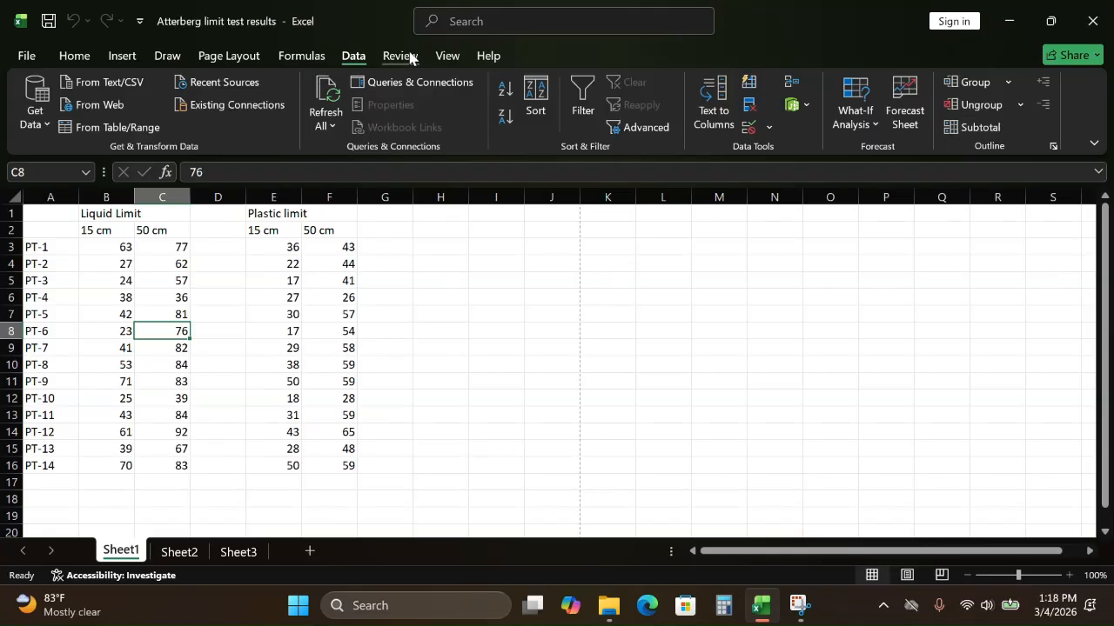
Step: Enable the Analysis ToolPak, Analysis ToolPak - VBA and Solver Add-in through the Excel add-ins options
{"action": "left_click", "coordinate": [17, 53]}
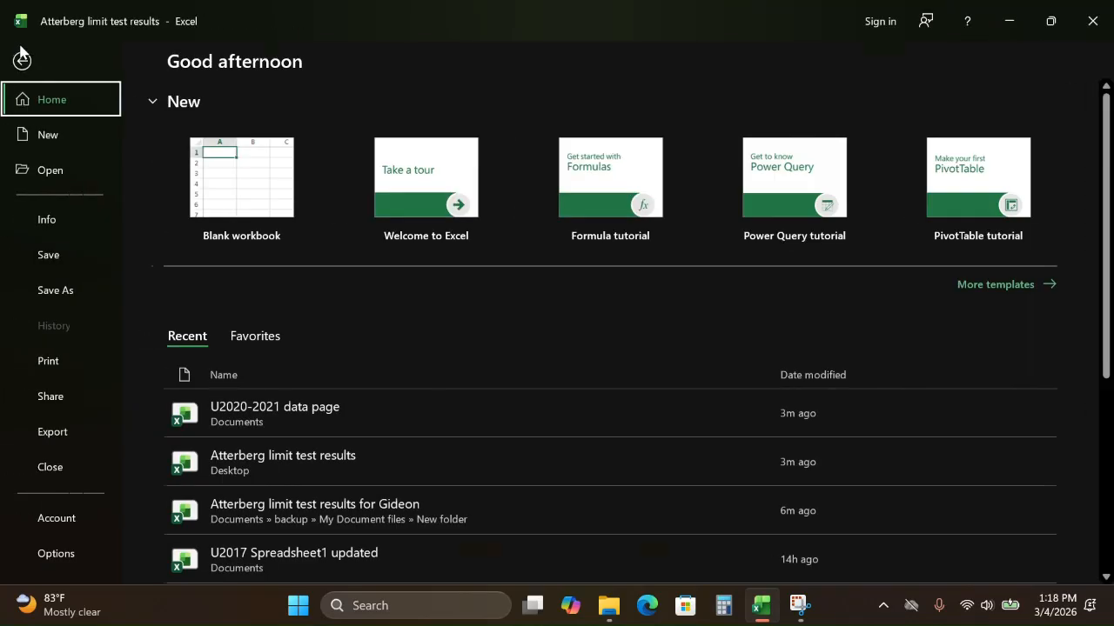
{"action": "left_click", "coordinate": [56, 554]}
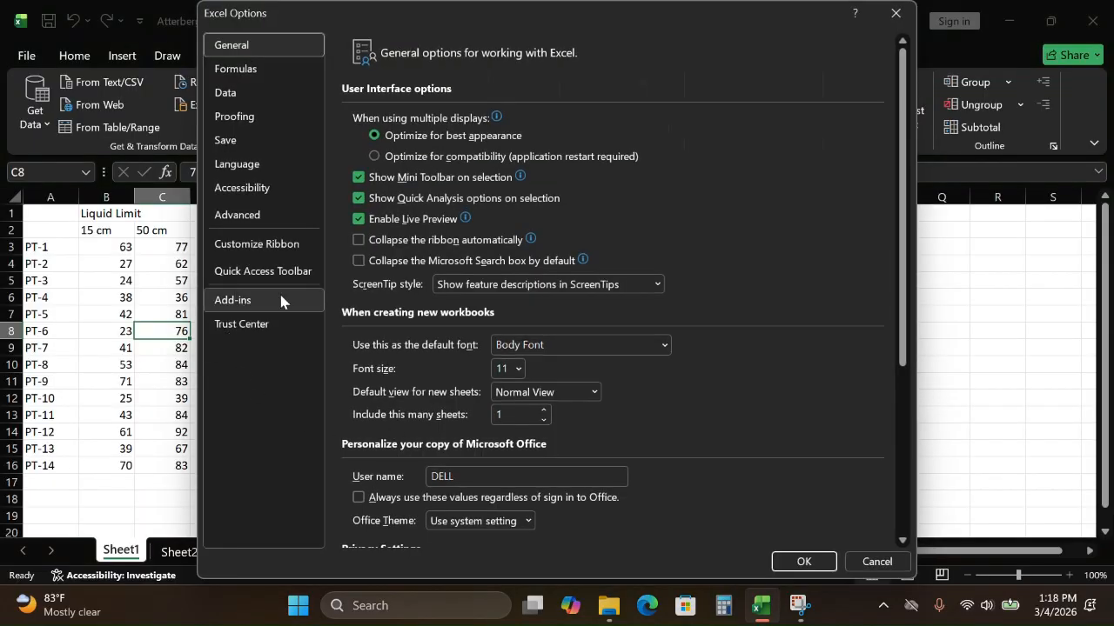
{"action": "left_click", "coordinate": [254, 302]}
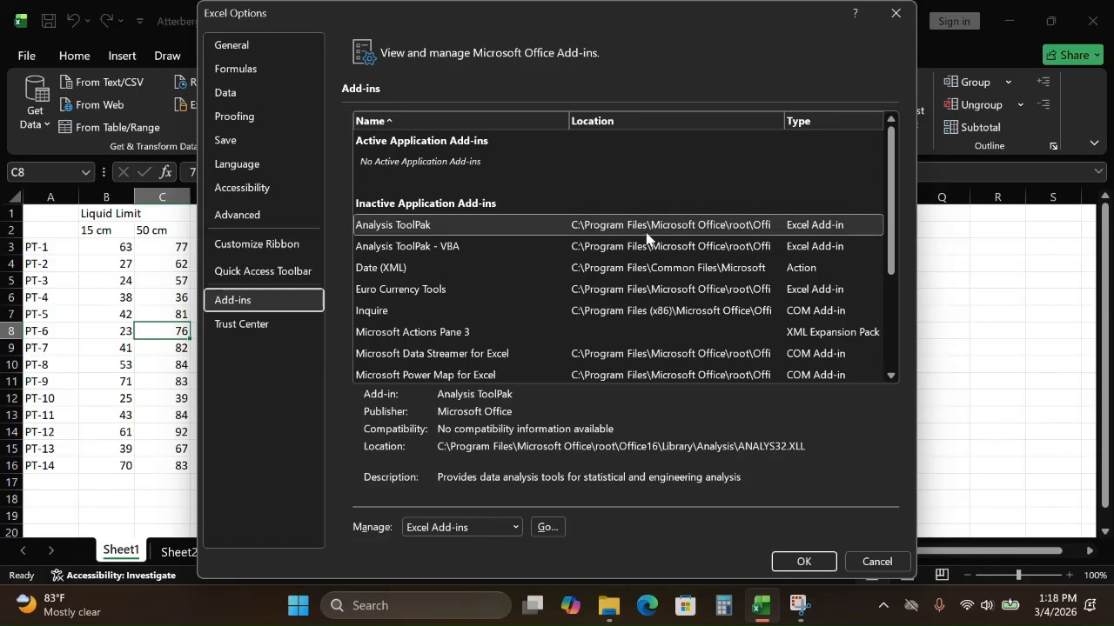
{"action": "left_click", "coordinate": [515, 527]}
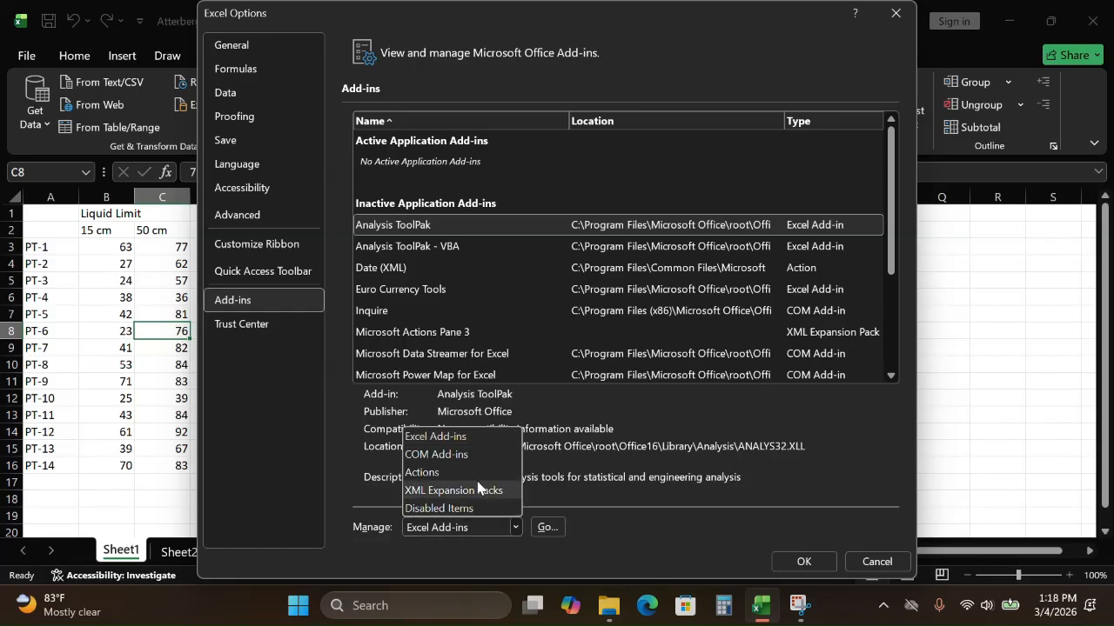
{"action": "left_click", "coordinate": [459, 442]}
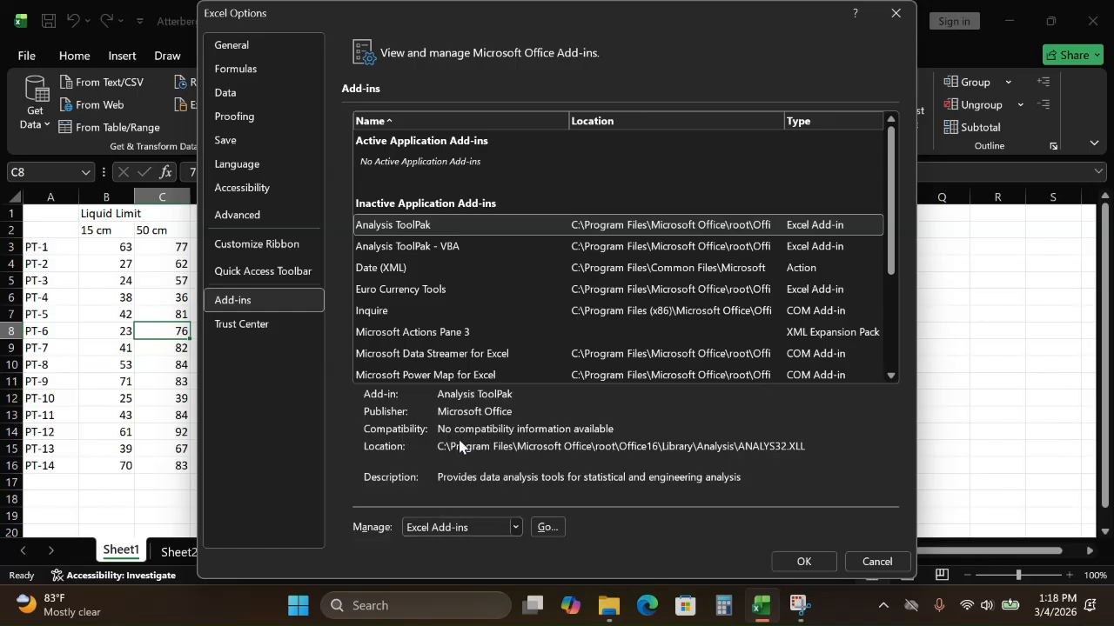
{"action": "left_click", "coordinate": [548, 527]}
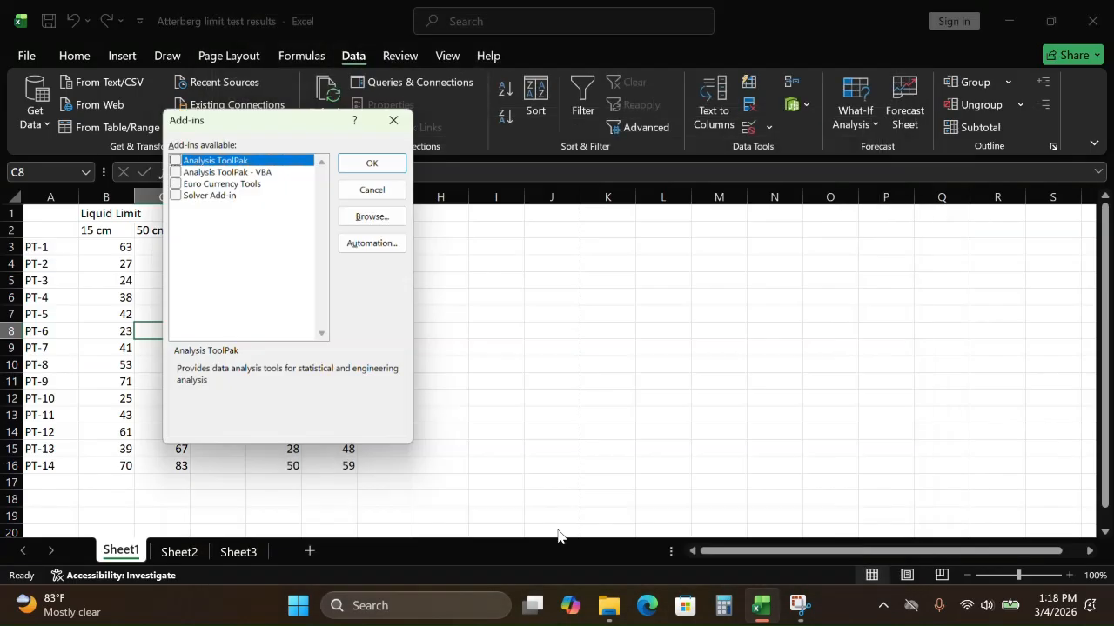
{"action": "left_click", "coordinate": [172, 157]}
{"action": "left_click", "coordinate": [173, 193]}
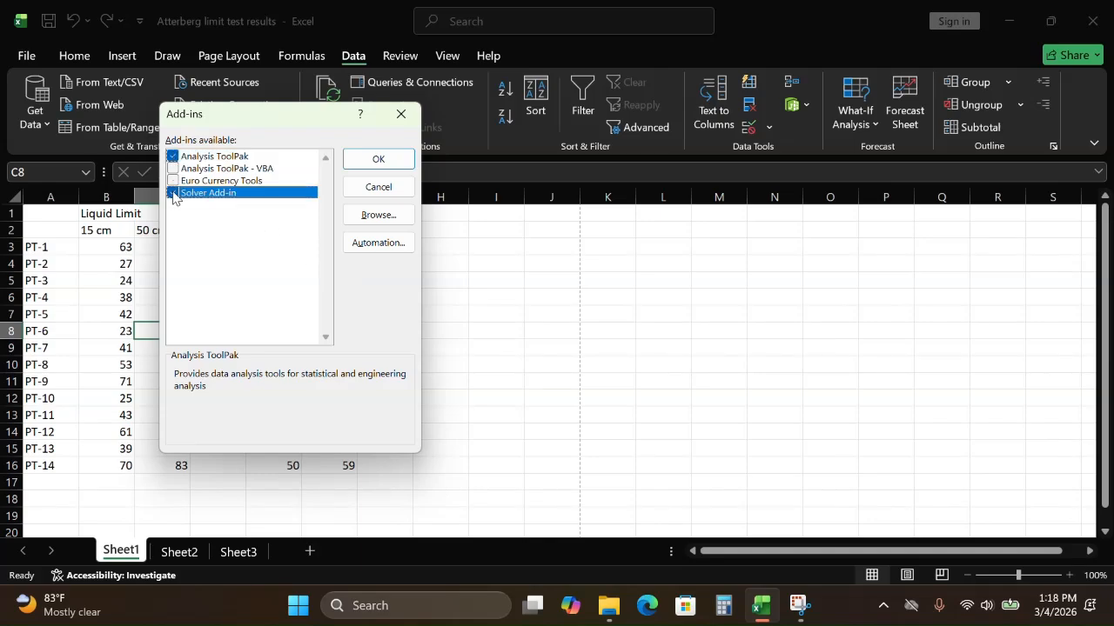
{"action": "left_click", "coordinate": [173, 168]}
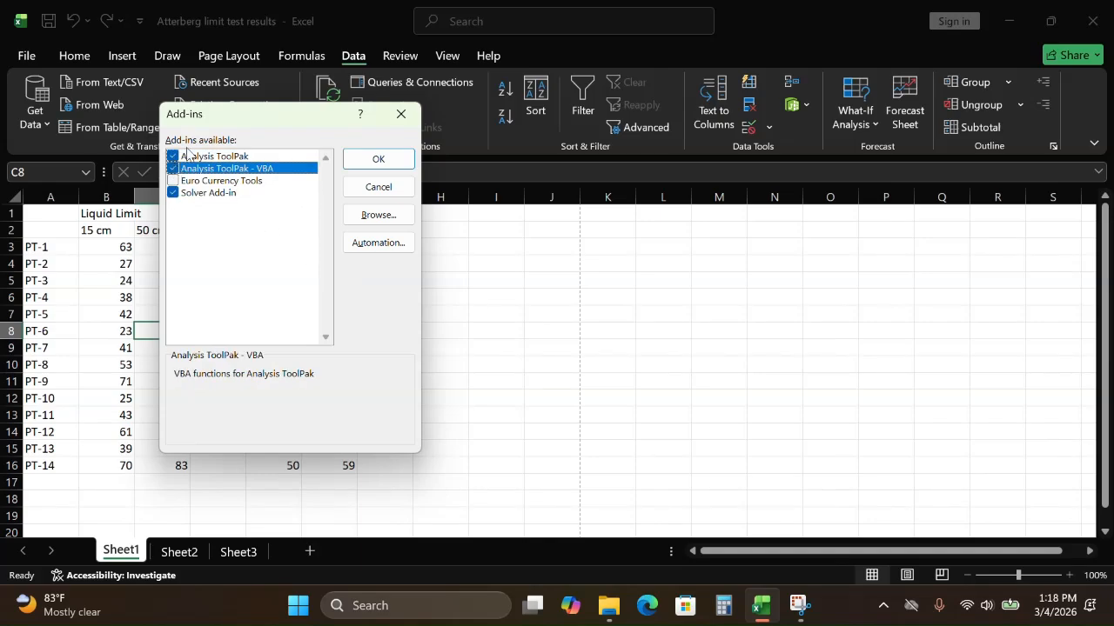
{"action": "left_click", "coordinate": [378, 159]}
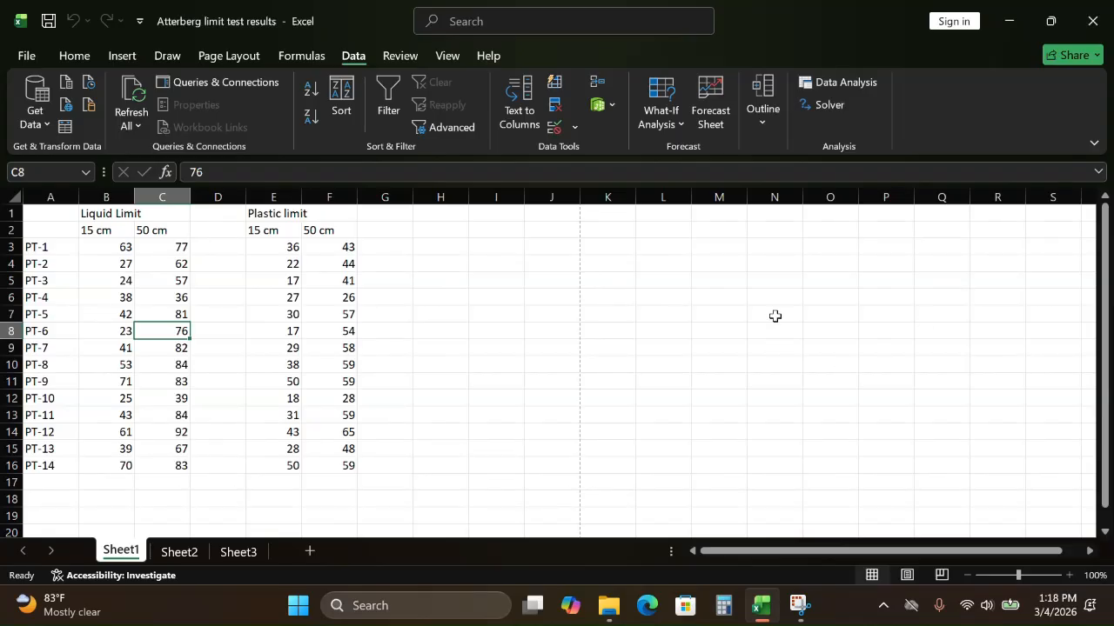
Step: Examine the full list of statistical tools offered by Data Analysis, keeping the dialog clear of the test results
{"action": "left_click", "coordinate": [827, 81]}
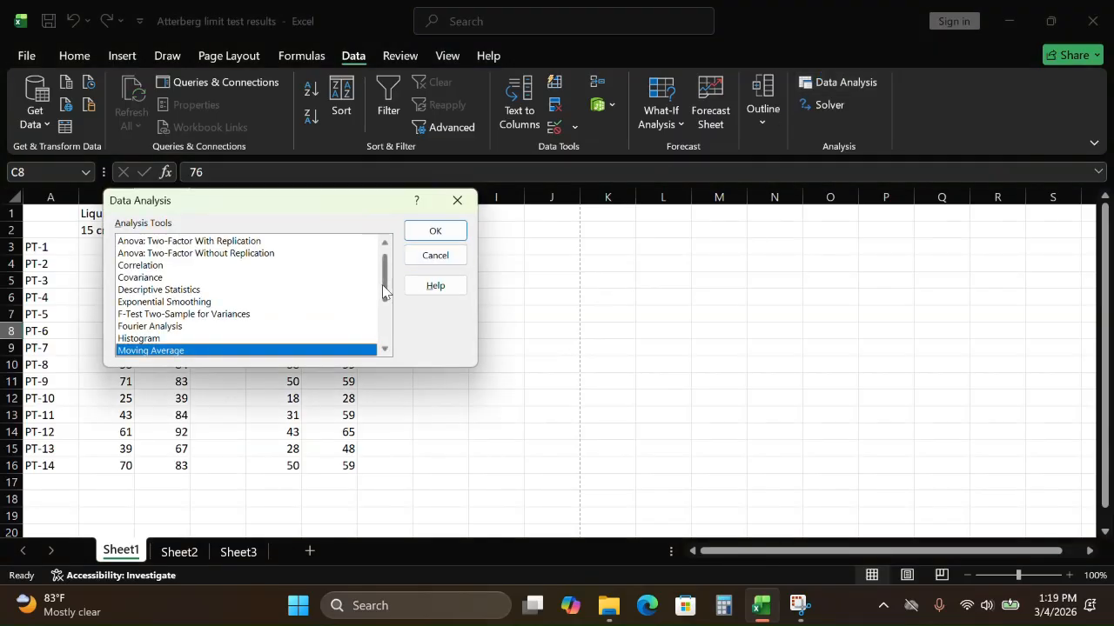
{"action": "scroll", "coordinate": [383, 291], "scroll_direction": "up", "scroll_amount": 1}
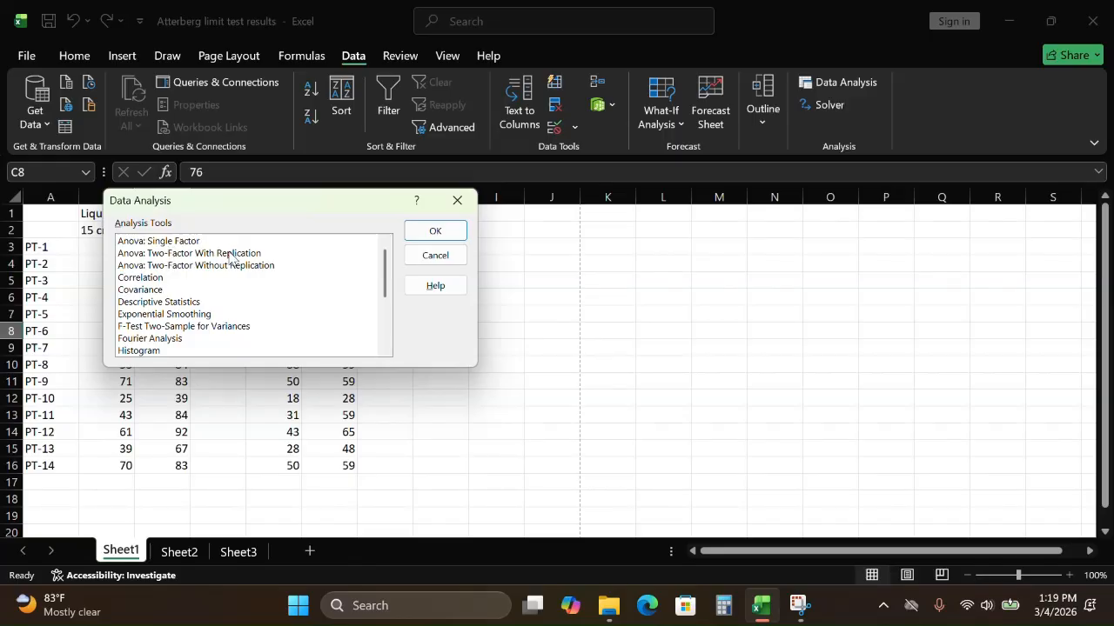
{"action": "left_click_drag", "start_coordinate": [386, 259], "coordinate": [388, 276]}
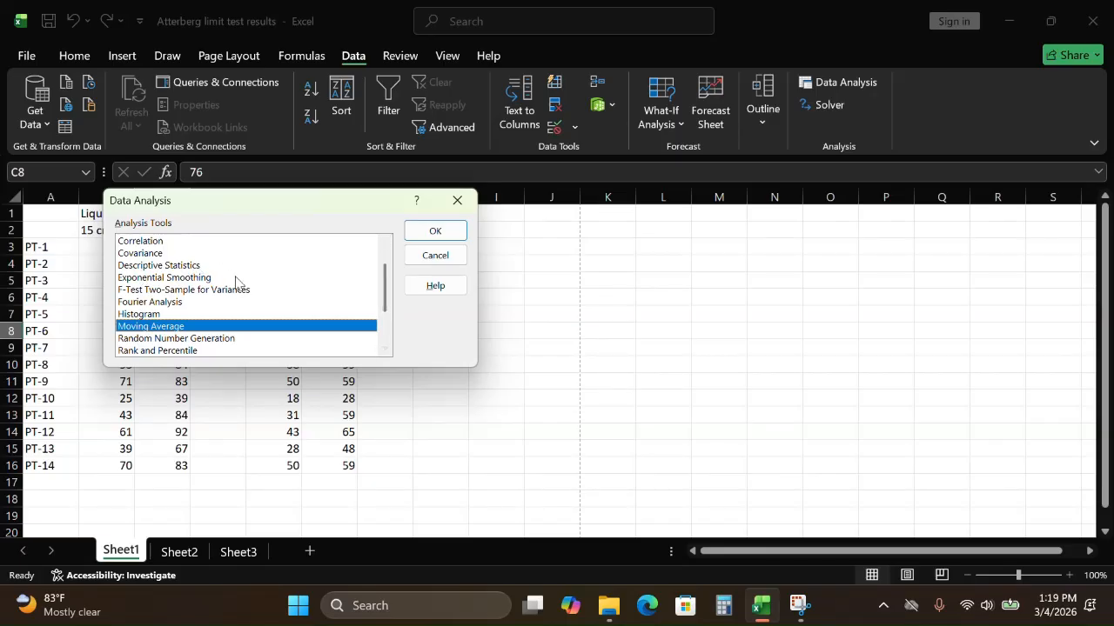
{"action": "left_click", "coordinate": [386, 349]}
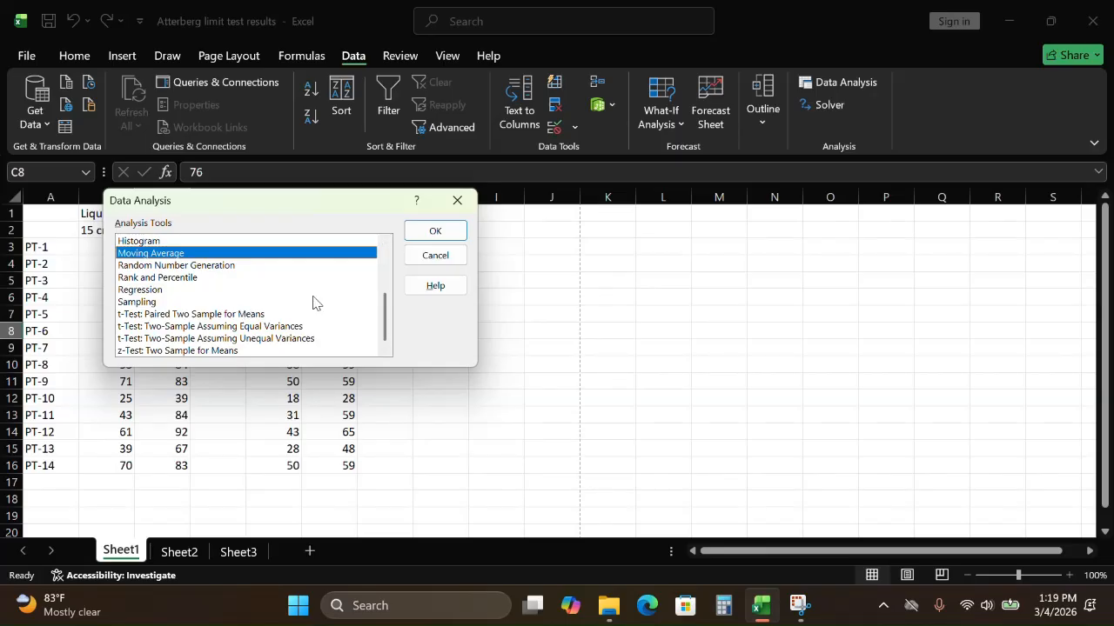
{"action": "scroll", "coordinate": [387, 290], "scroll_direction": "up", "scroll_amount": 1}
{"action": "left_click_drag", "start_coordinate": [387, 290], "coordinate": [386, 239]}
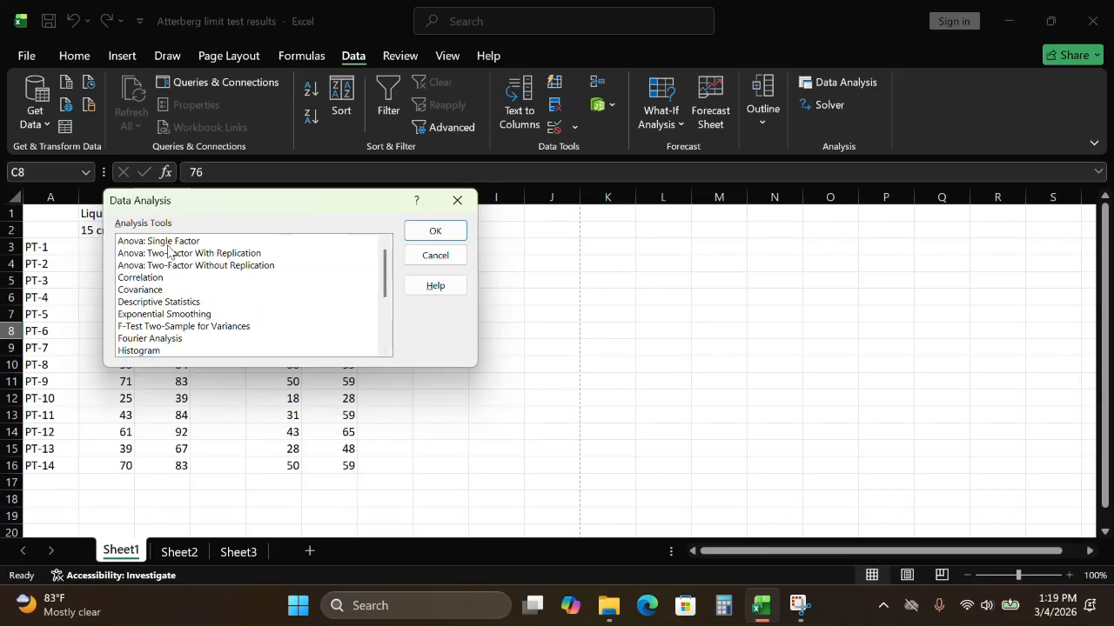
{"action": "left_click_drag", "start_coordinate": [263, 194], "coordinate": [592, 236]}
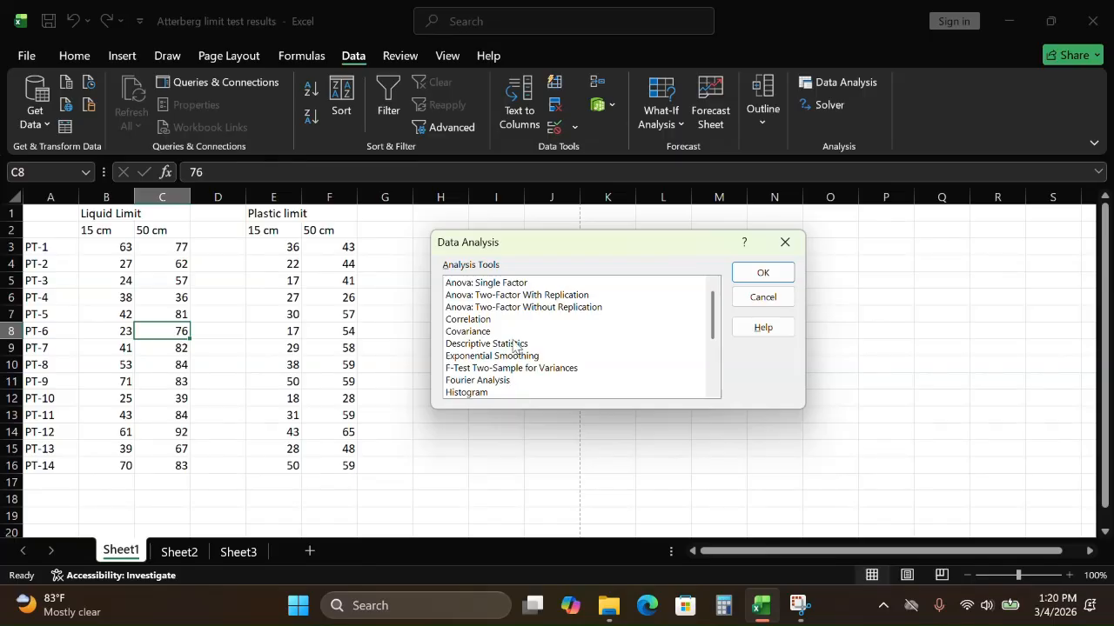
{"action": "left_click", "coordinate": [504, 286]}
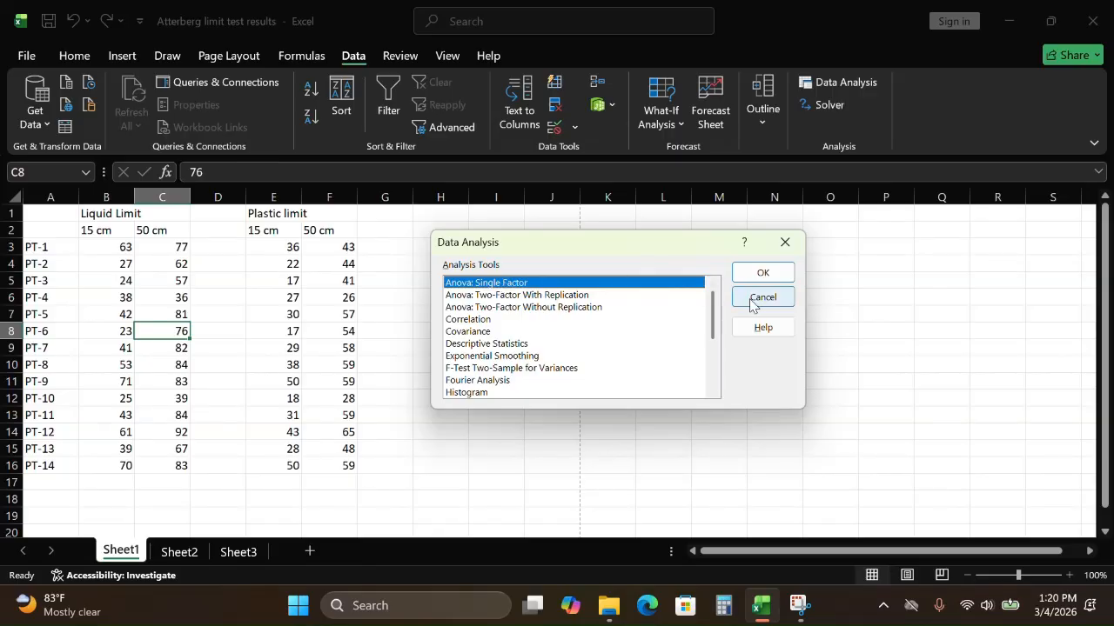
{"action": "left_click", "coordinate": [764, 273]}
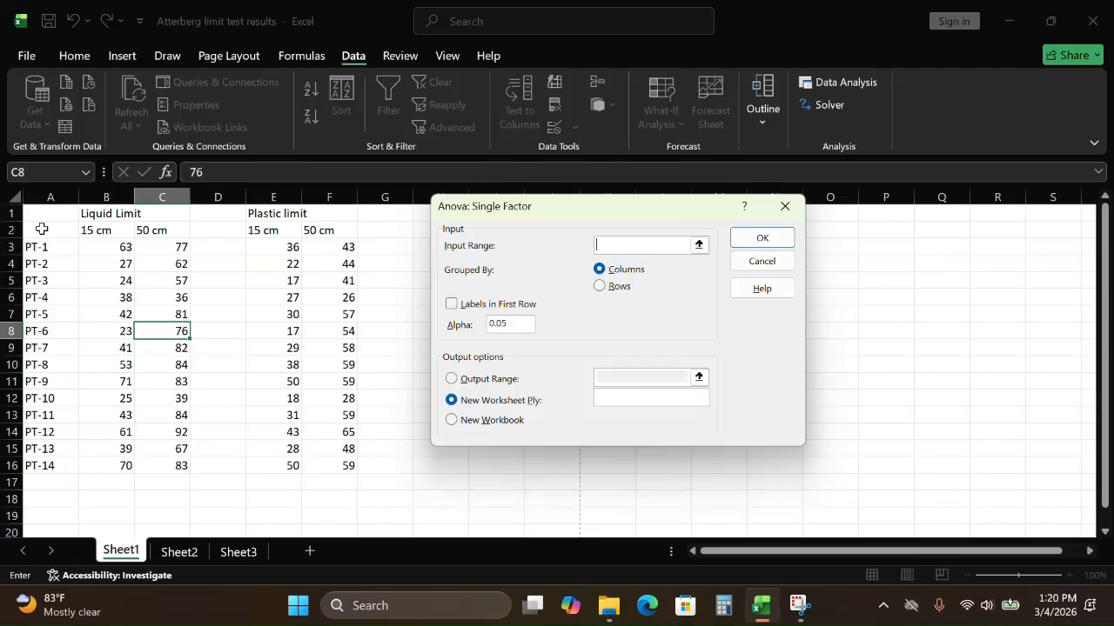
{"action": "left_click_drag", "start_coordinate": [41, 228], "coordinate": [331, 462]}
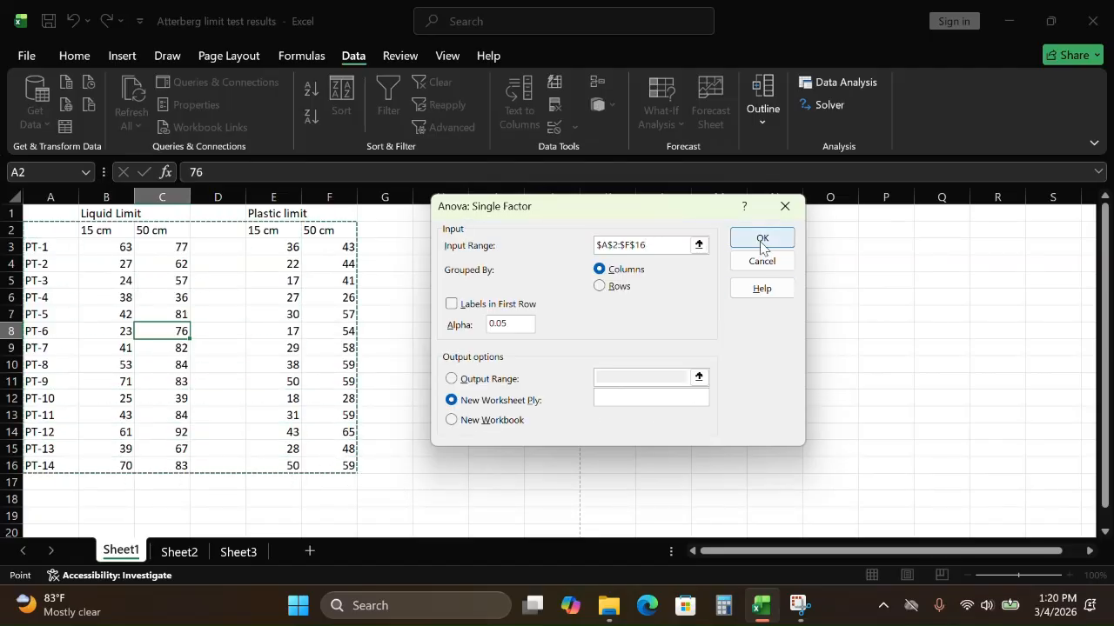
{"action": "left_click", "coordinate": [784, 212]}
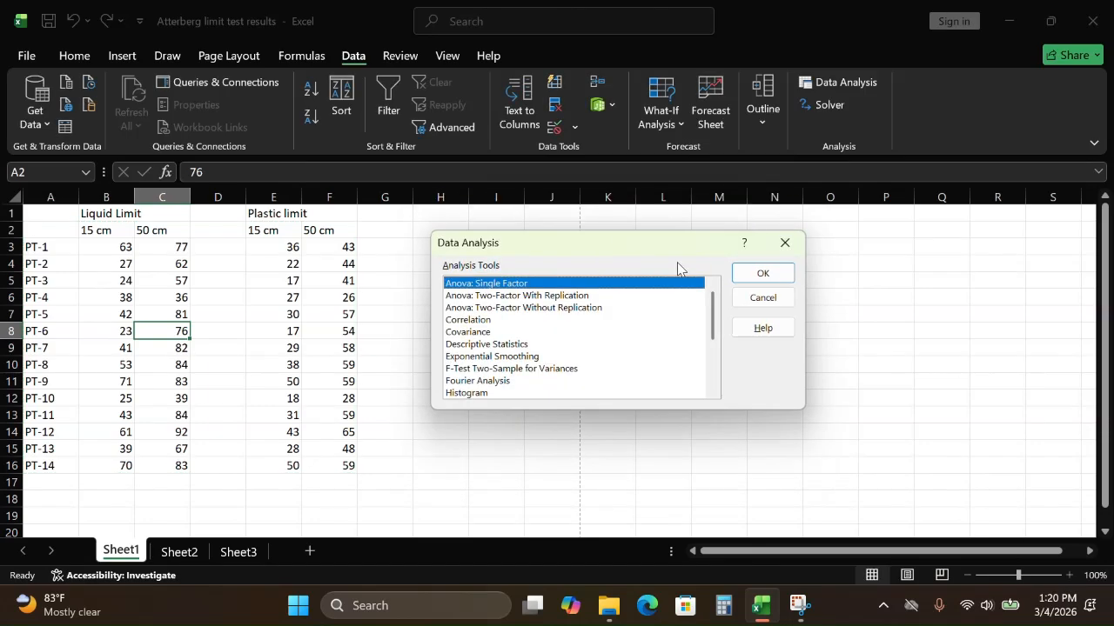
{"action": "left_click", "coordinate": [784, 244]}
Step: Delete the empty column D between the Liquid Limit and Plastic limit data
{"action": "left_click", "coordinate": [215, 197]}
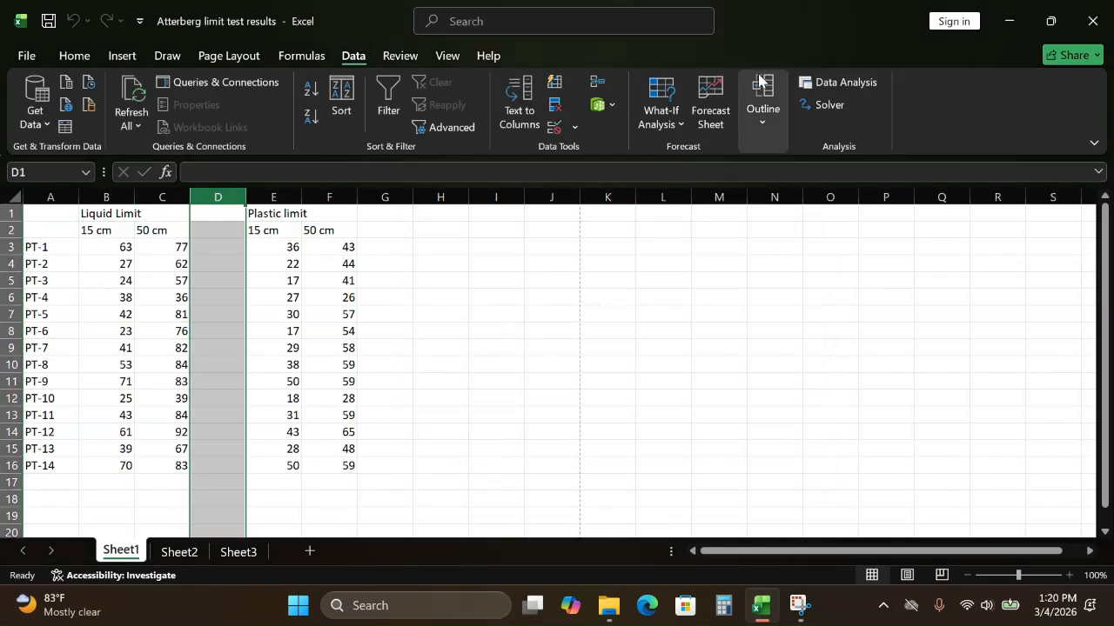
{"action": "left_click", "coordinate": [74, 55]}
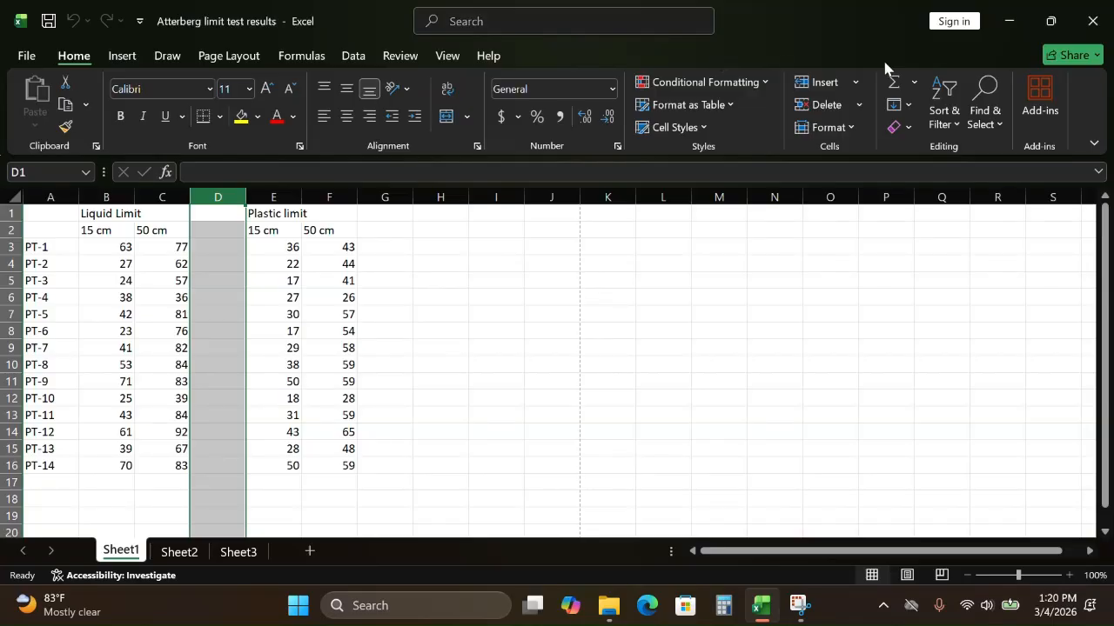
{"action": "left_click", "coordinate": [814, 104]}
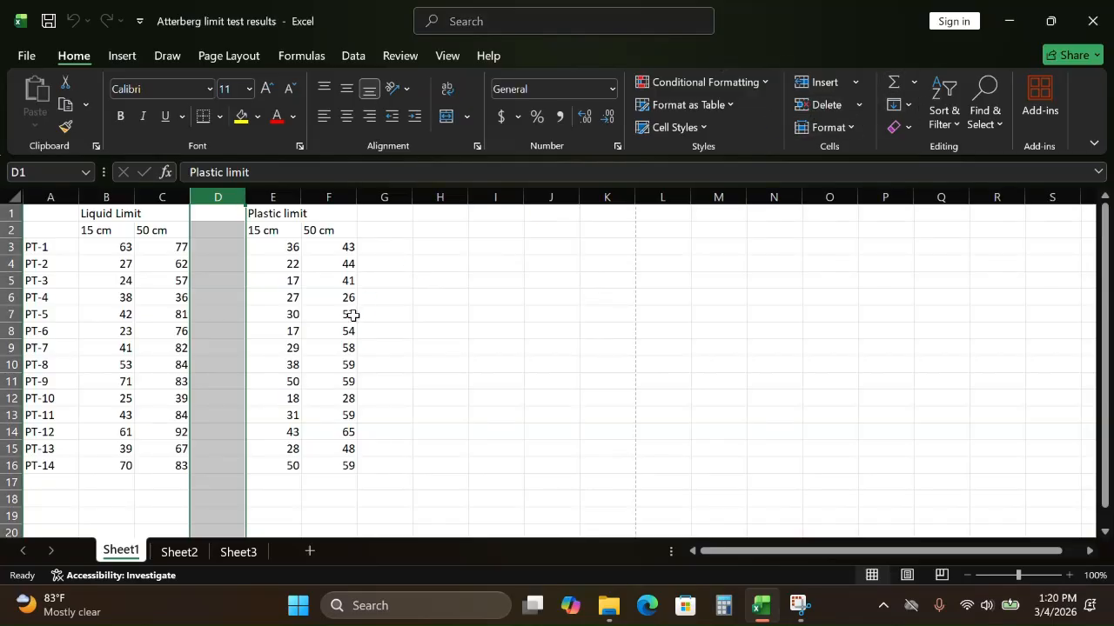
{"action": "left_click", "coordinate": [445, 315]}
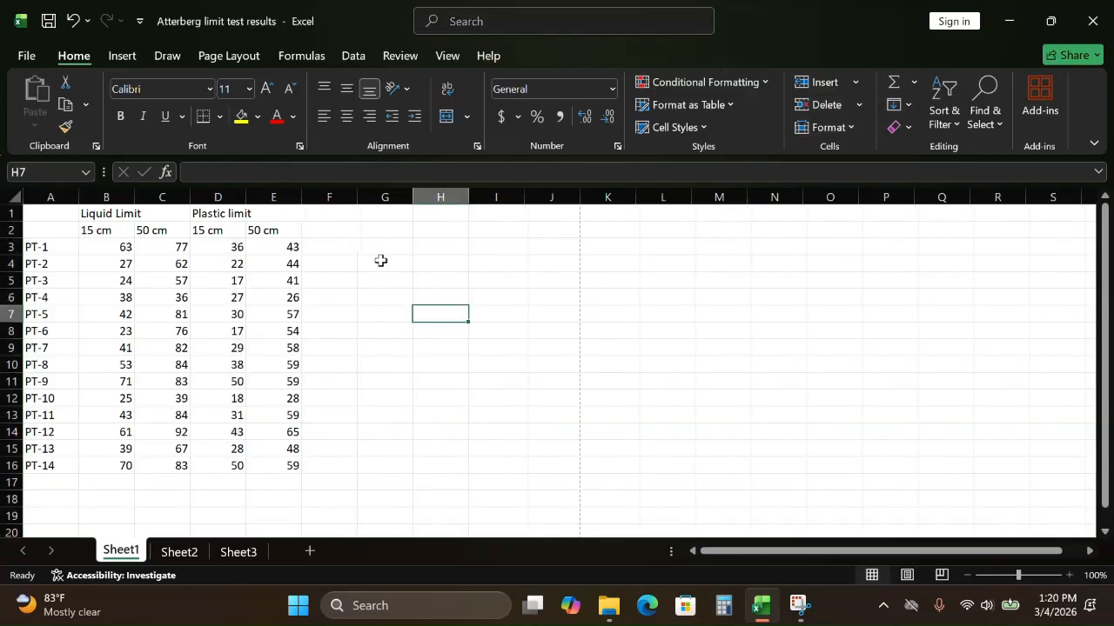
Step: Try to run Anova: Single Factor on range A2:E16, grouped by rows with labels in the first column
{"action": "left_click", "coordinate": [354, 55]}
{"action": "left_click", "coordinate": [851, 86]}
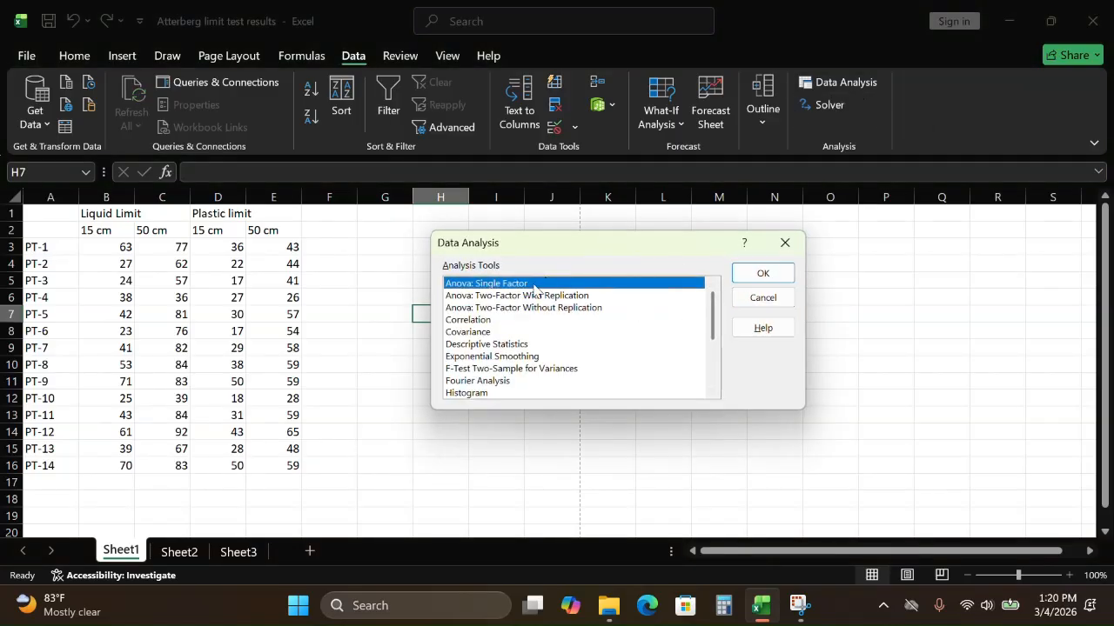
{"action": "left_click", "coordinate": [765, 274]}
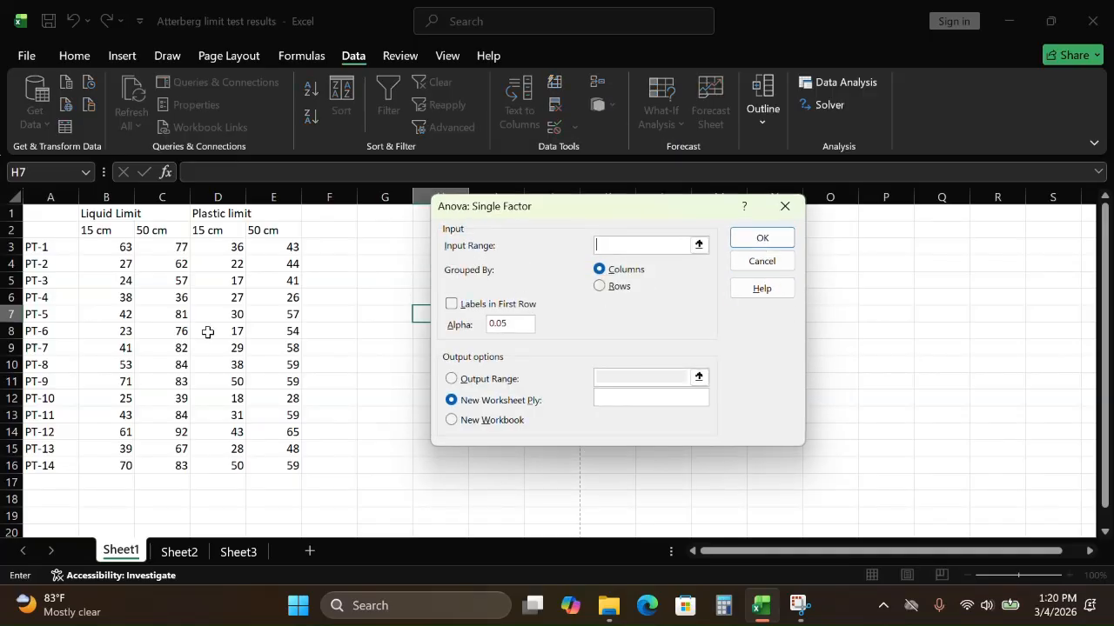
{"action": "left_click_drag", "start_coordinate": [77, 231], "coordinate": [275, 464]}
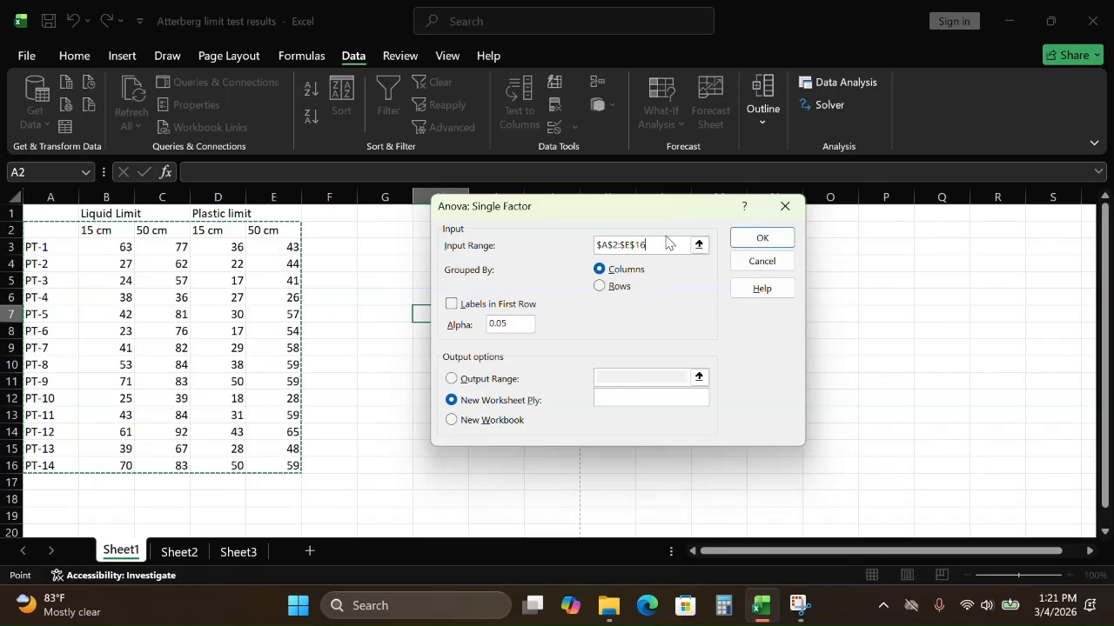
{"action": "left_click", "coordinate": [598, 286]}
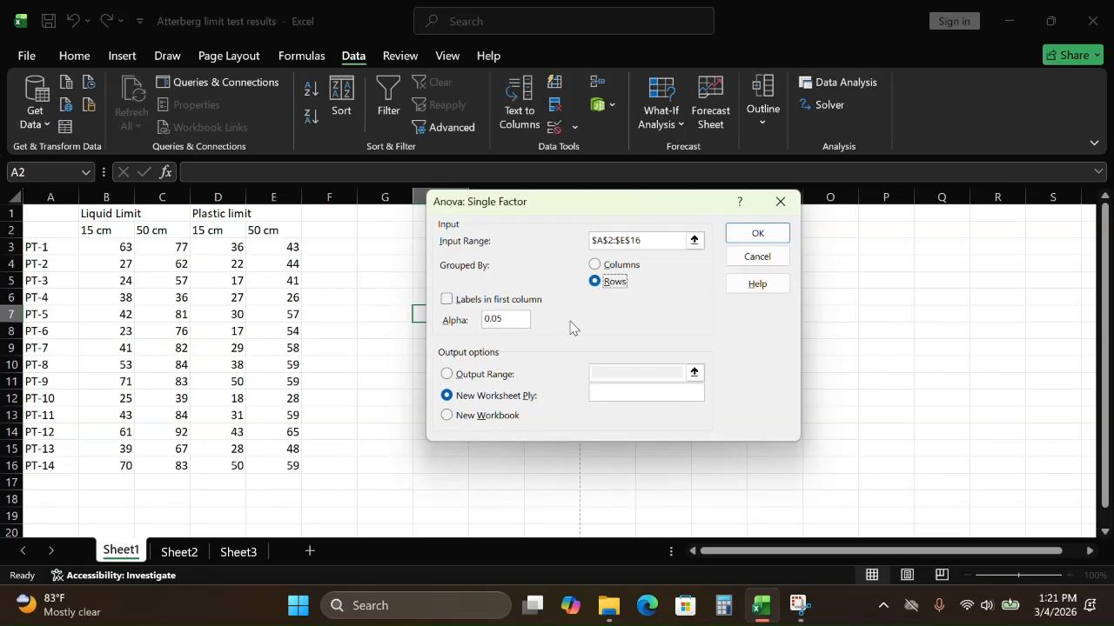
{"action": "left_click", "coordinate": [447, 305]}
{"action": "left_click", "coordinate": [777, 232]}
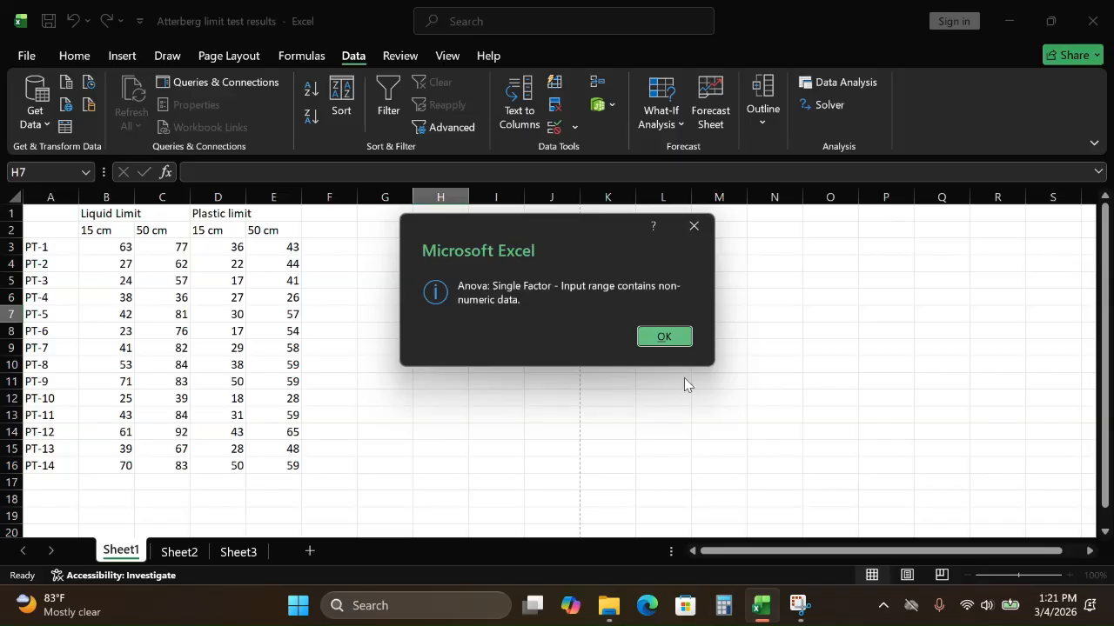
{"action": "left_click", "coordinate": [662, 338]}
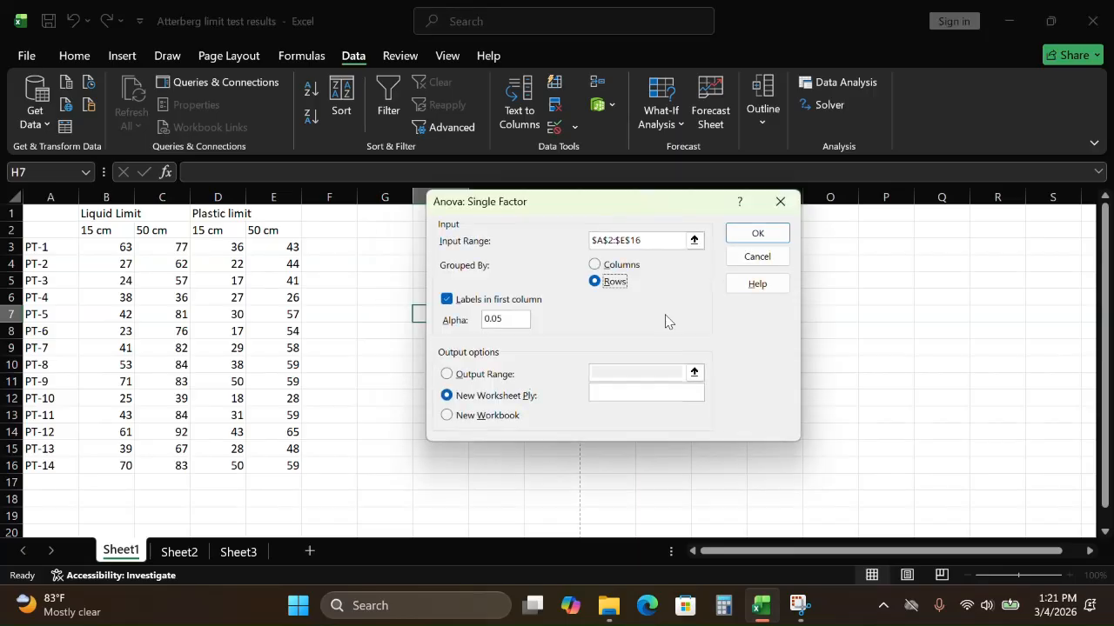
Step: Change the input range to A3:E16 and run Anova: Single Factor by rows, outputting the results to a new worksheet
{"action": "left_click", "coordinate": [658, 241]}
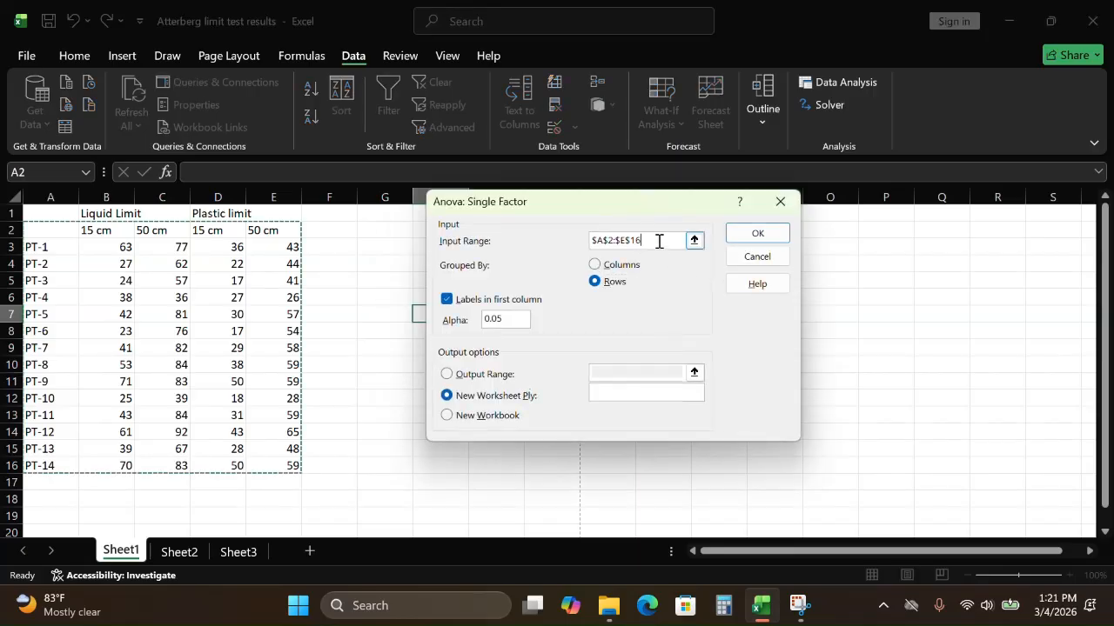
{"action": "key", "text": "BackSpace"}
{"action": "key", "text": "BackSpace"}
{"action": "key", "text": "BackSpace"}
{"action": "key", "text": "BackSpace"}
{"action": "key", "text": "BackSpace"}
{"action": "key", "text": "BackSpace"}
{"action": "key", "text": "BackSpace"}
{"action": "key", "text": "BackSpace"}
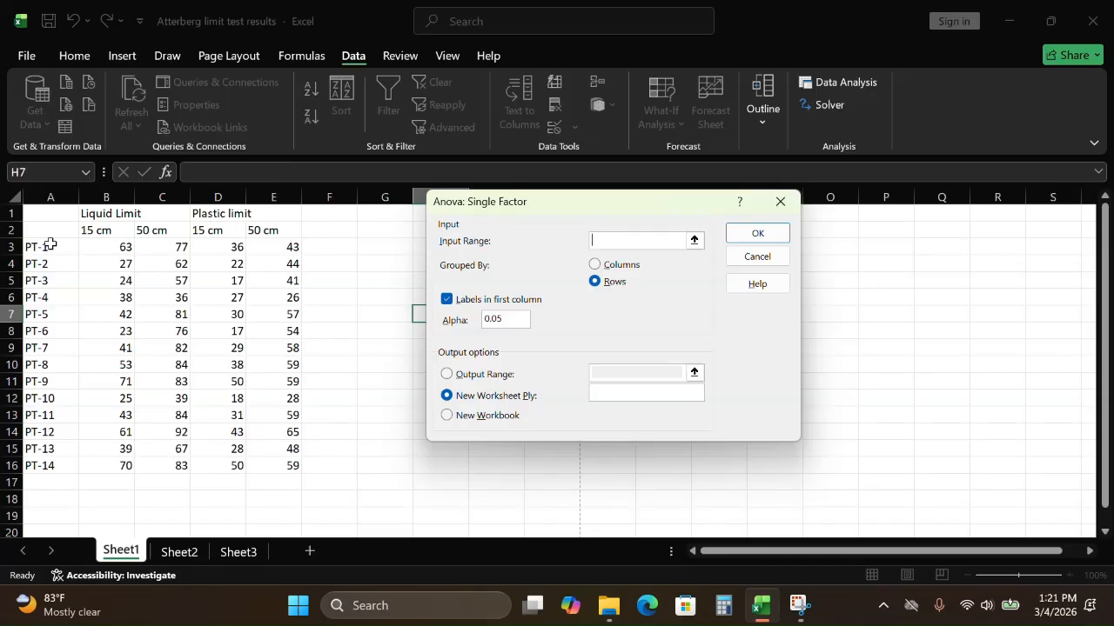
{"action": "left_click_drag", "start_coordinate": [45, 245], "coordinate": [272, 463]}
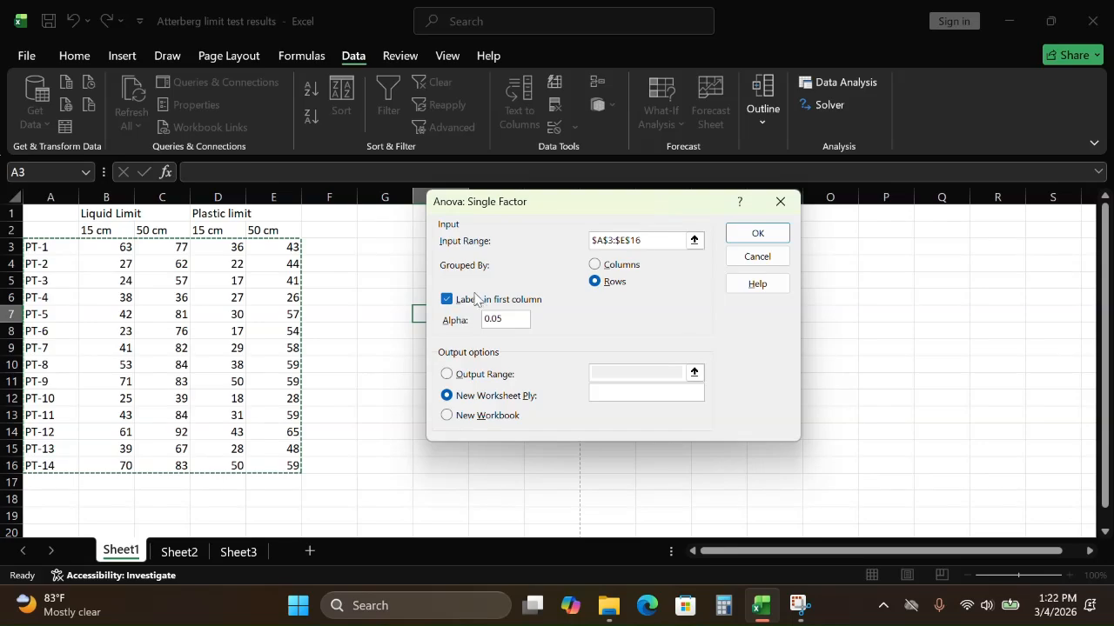
{"action": "left_click", "coordinate": [757, 235]}
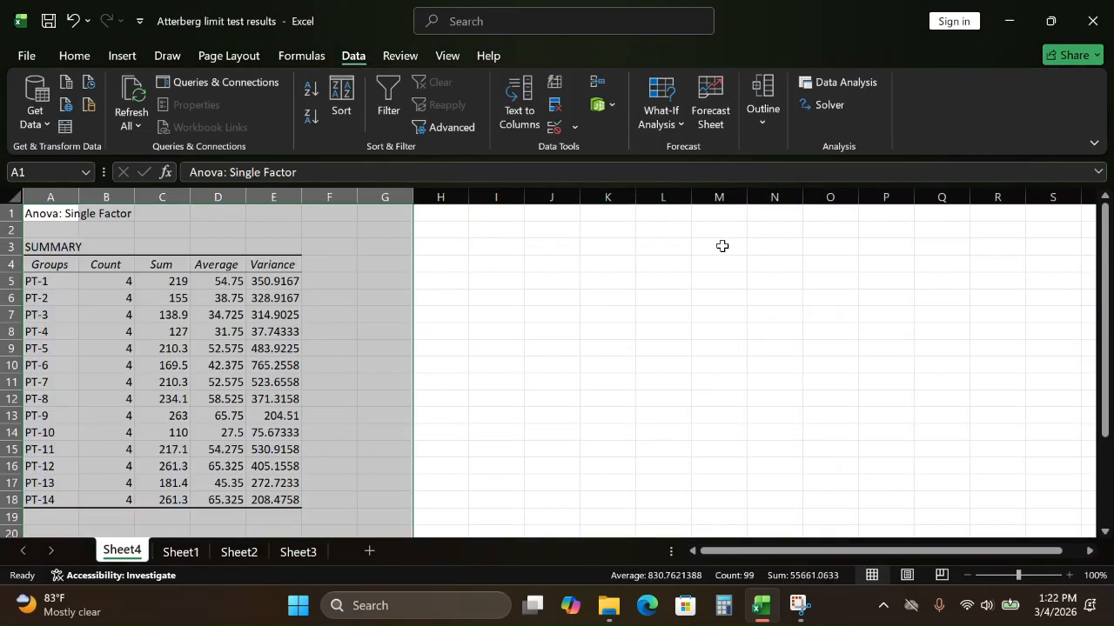
{"action": "scroll", "coordinate": [494, 370], "scroll_direction": "down", "scroll_amount": 4}
{"action": "scroll", "coordinate": [495, 370], "scroll_direction": "up", "scroll_amount": 4}
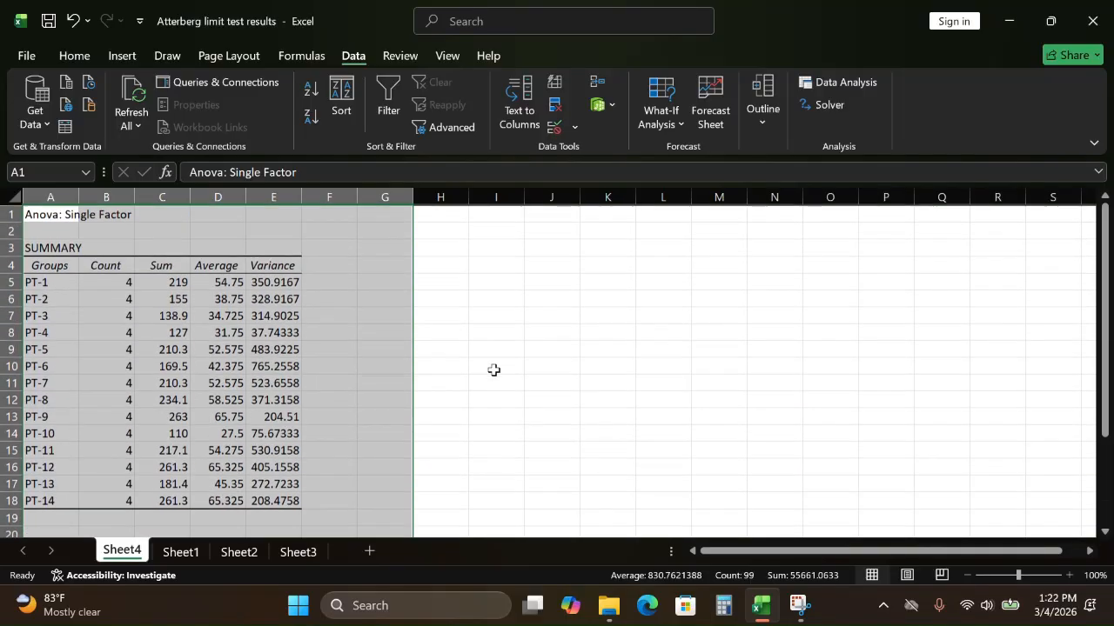
{"action": "left_click", "coordinate": [478, 336]}
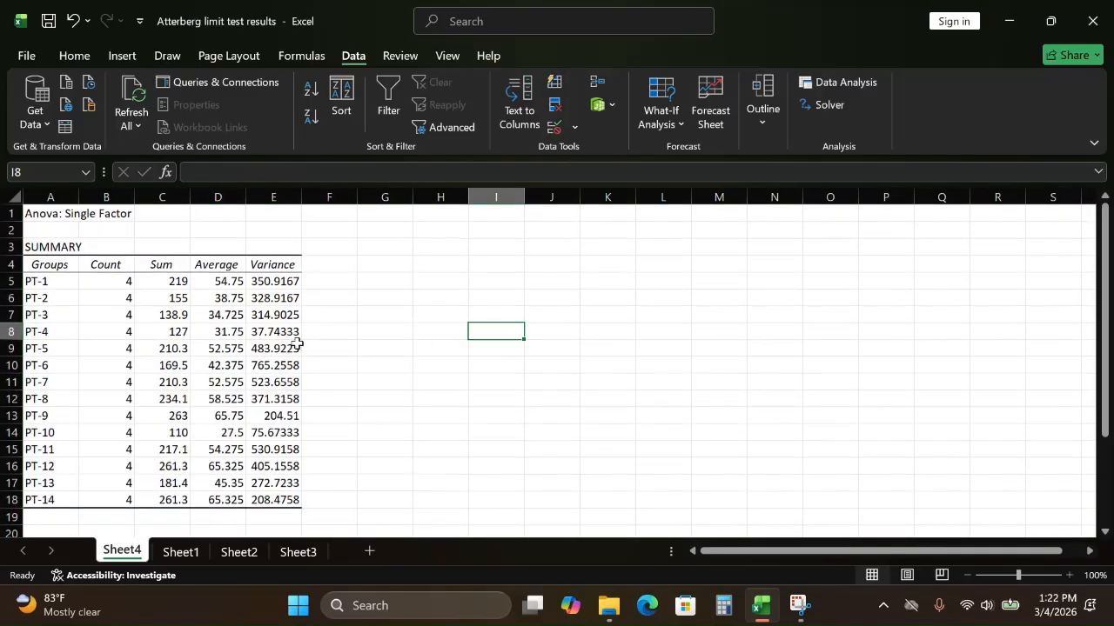
Step: Enter the note "When F is less than F crit: No significant difference" in cell J21 beside the ANOVA table
{"action": "scroll", "coordinate": [167, 457], "scroll_direction": "down", "scroll_amount": 4}
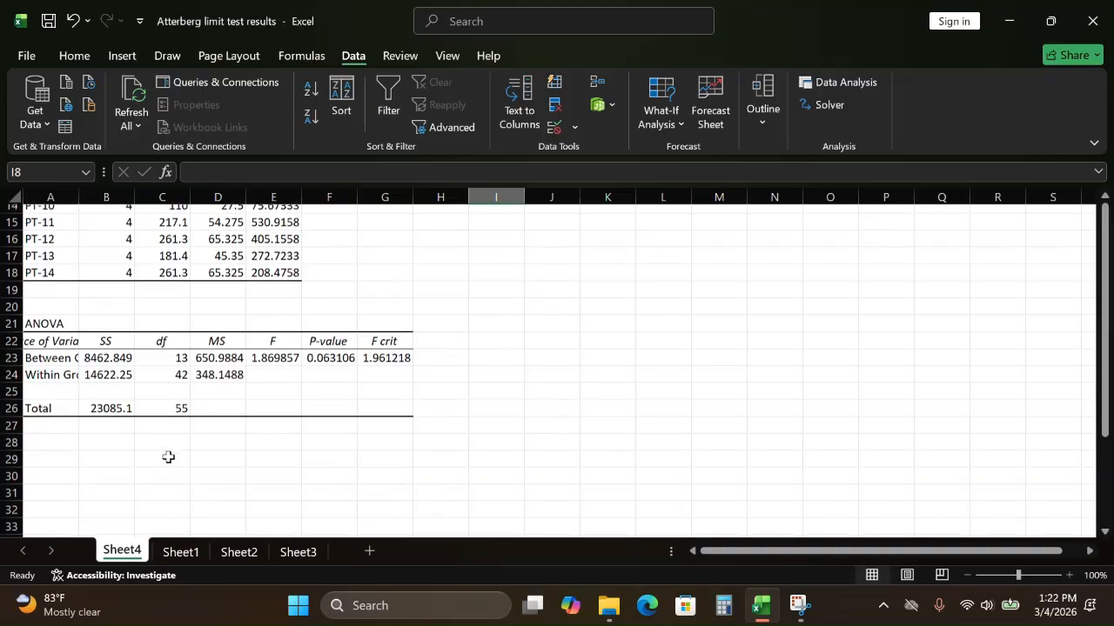
{"action": "scroll", "coordinate": [168, 457], "scroll_direction": "down", "scroll_amount": 1}
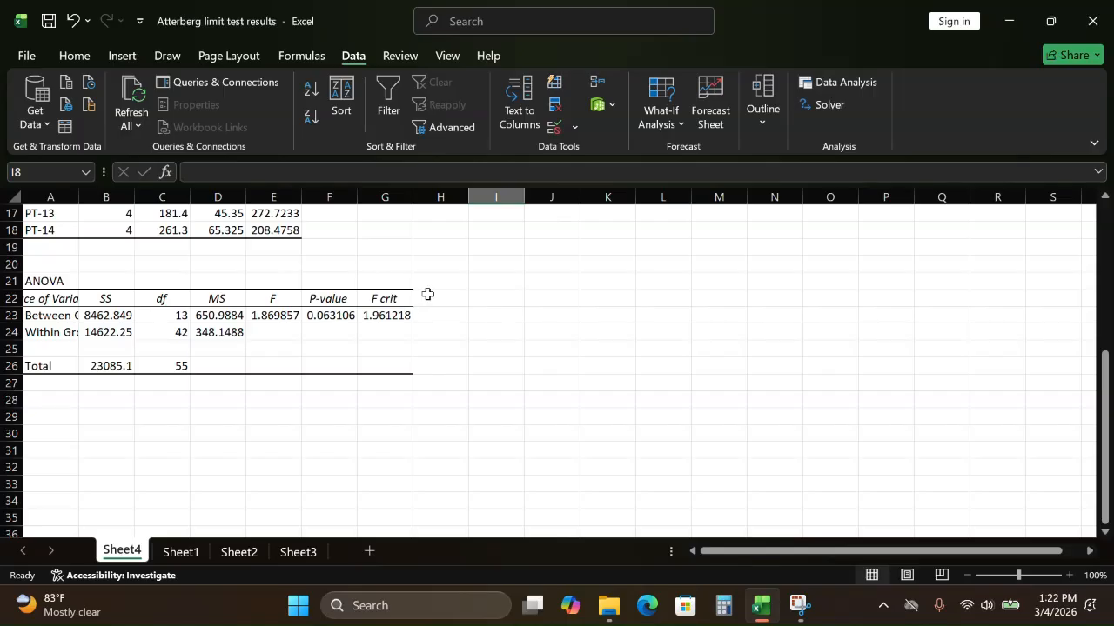
{"action": "left_click", "coordinate": [541, 282]}
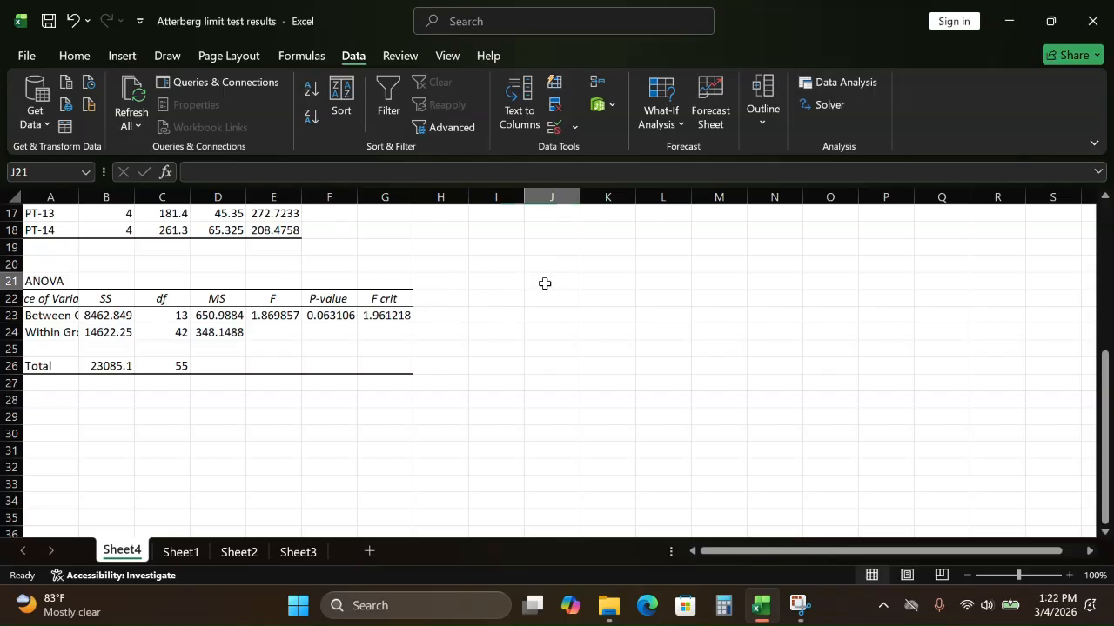
{"action": "double_click", "coordinate": [546, 284]}
{"action": "type", "text": "When"}
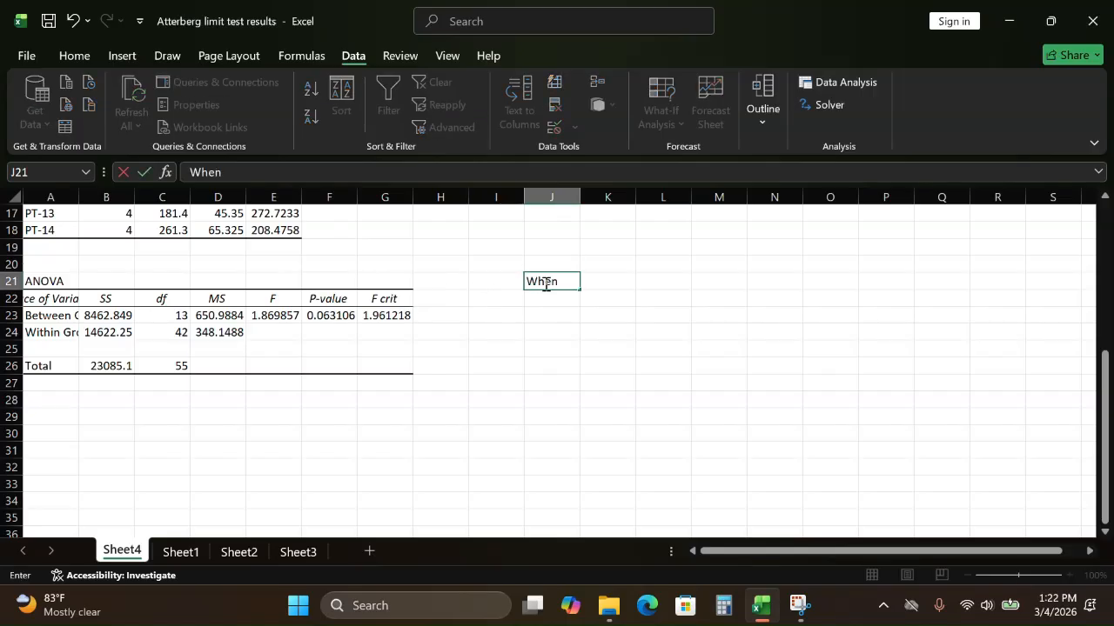
{"action": "type", "text": " F is less than F crit:"}
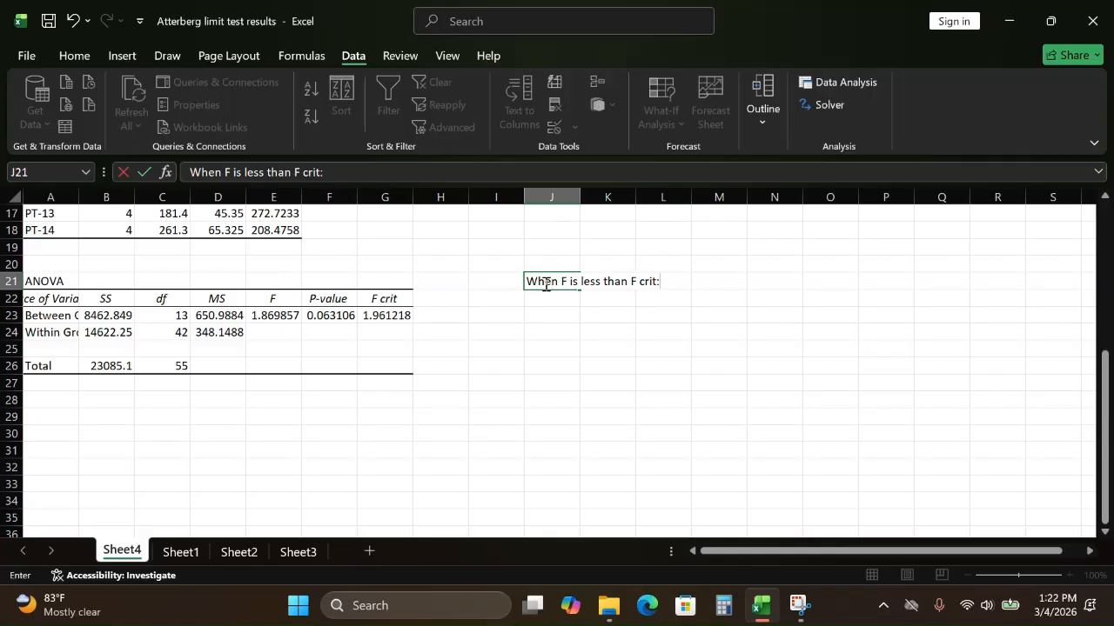
{"action": "type", "text": " No significan"}
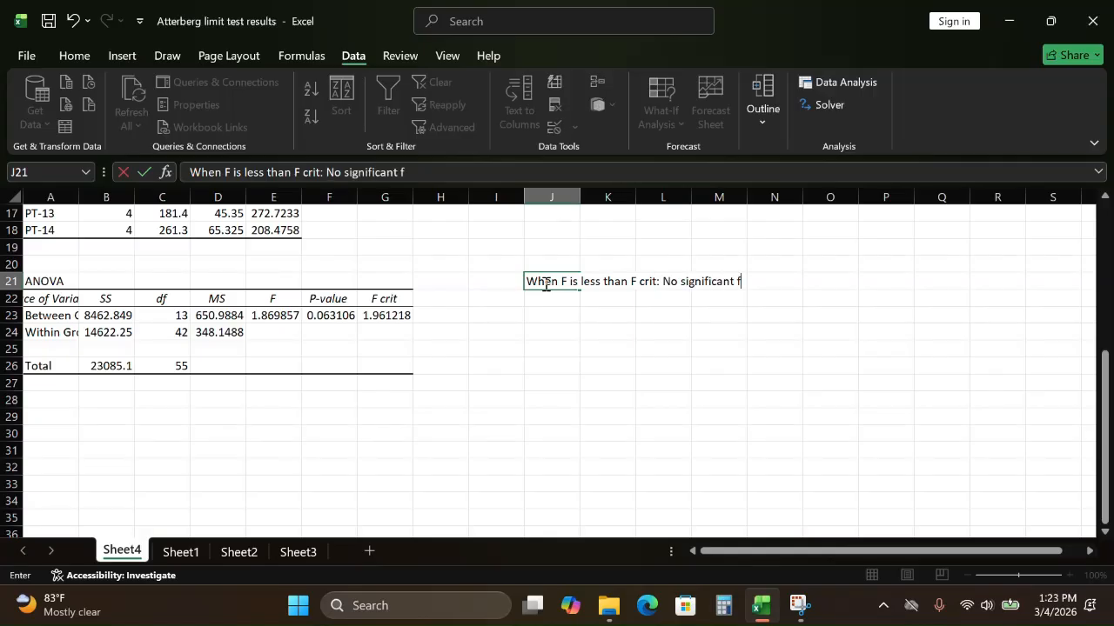
{"action": "type", "text": "t difference"}
{"action": "key", "text": "Return"}
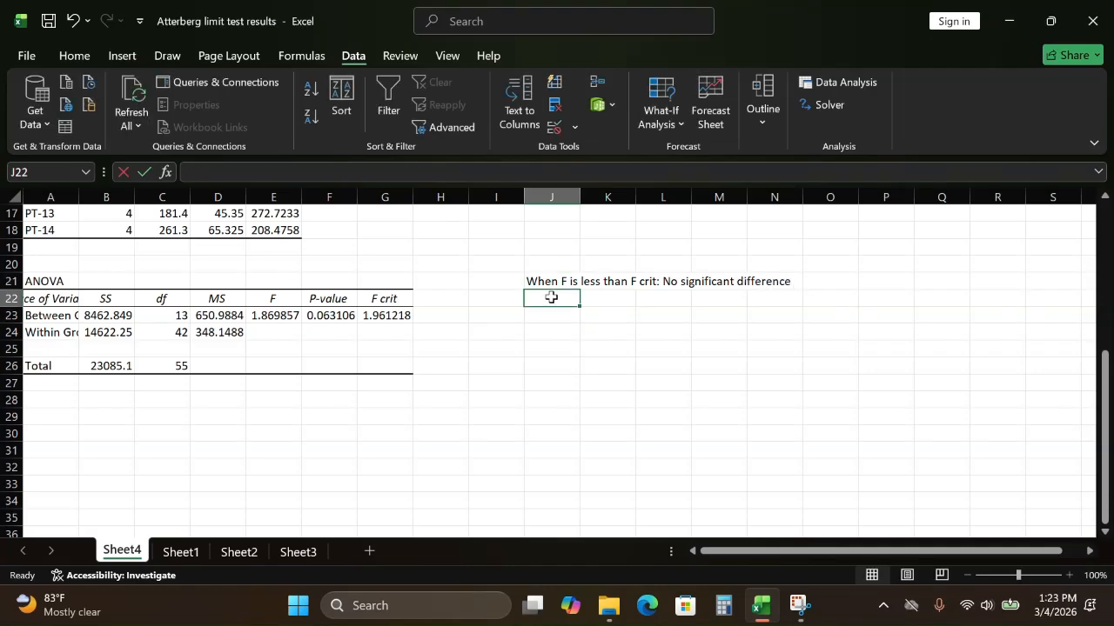
Step: Enter the note "When F is greater than F crit: There is a significant difference in the results" in cell J22
{"action": "type", "text": "When"}
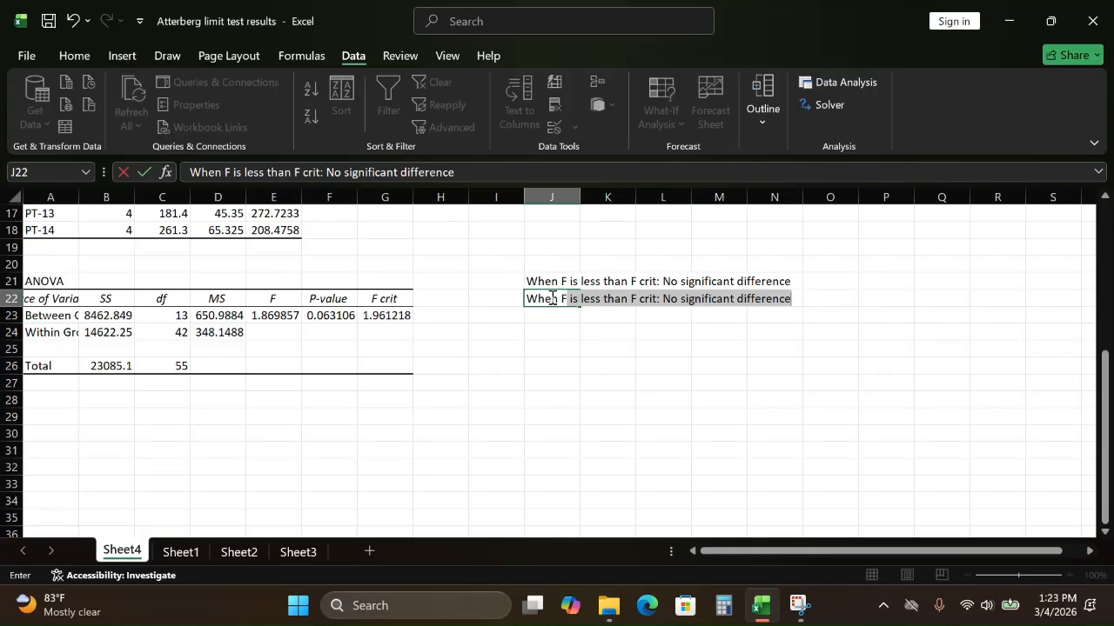
{"action": "type", "text": " F is grea"}
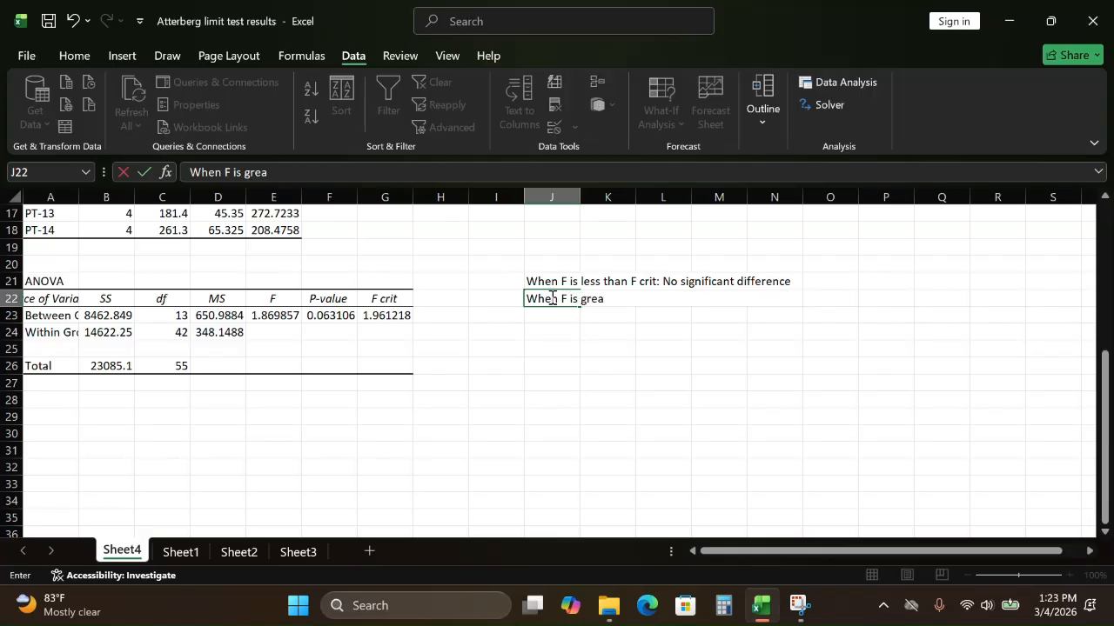
{"action": "type", "text": "ter than F crit"}
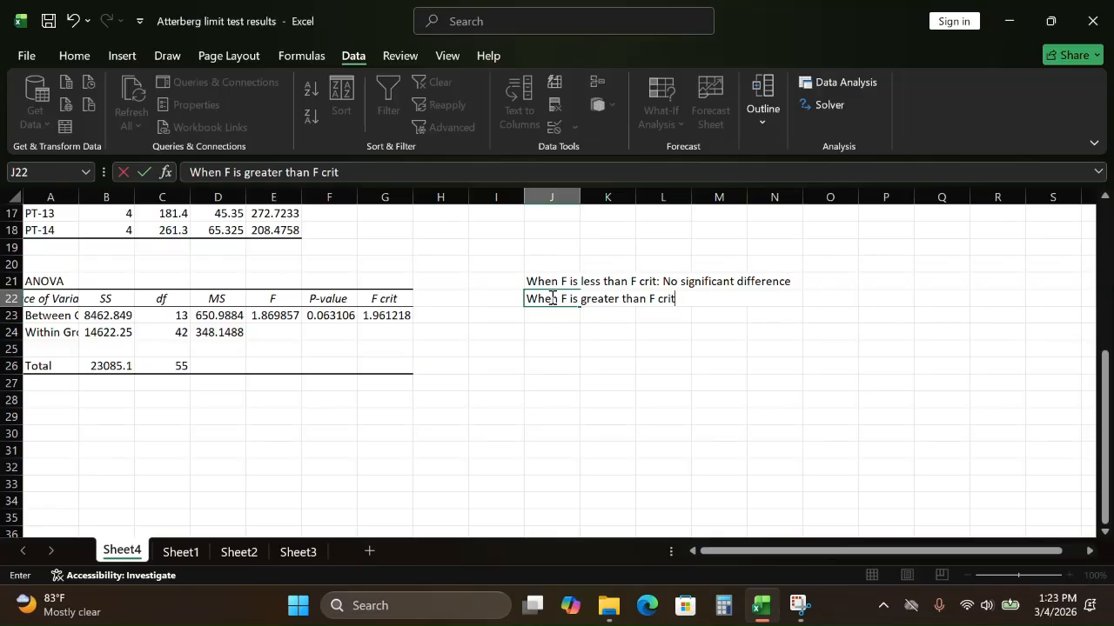
{"action": "type", "text": ": There"}
{"action": "type", "text": "is a signi"}
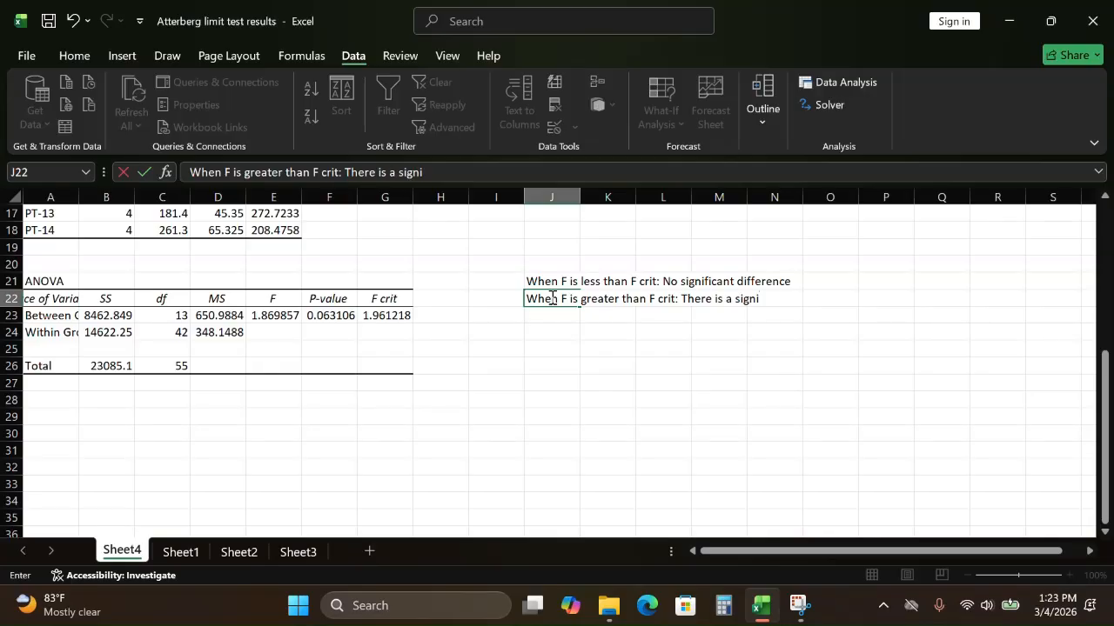
{"action": "type", "text": "ficant difference"}
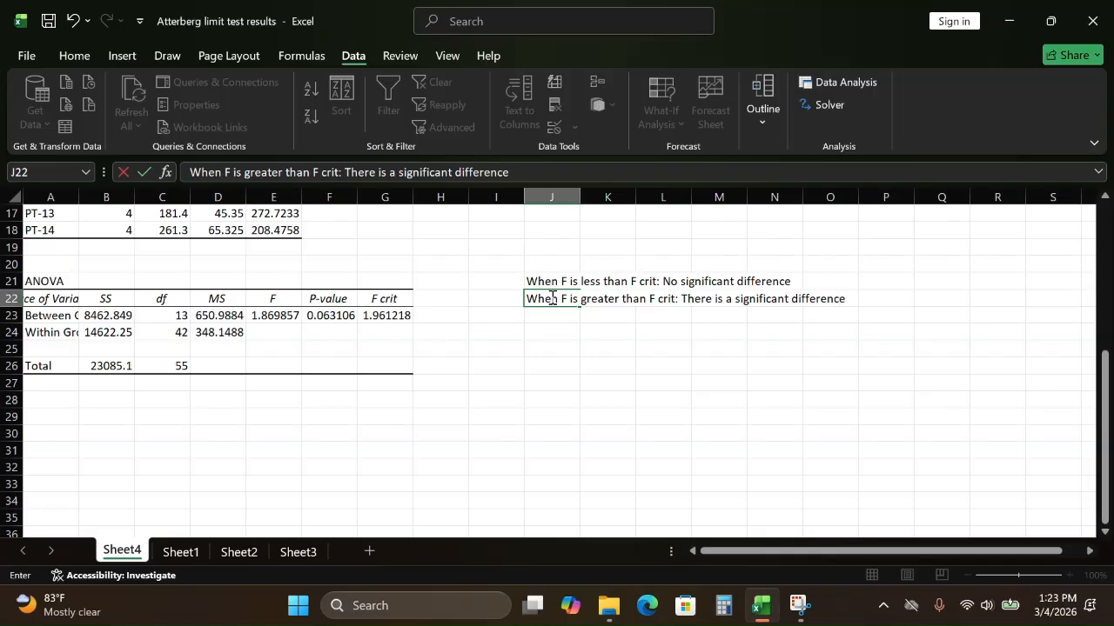
{"action": "type", "text": " in the results"}
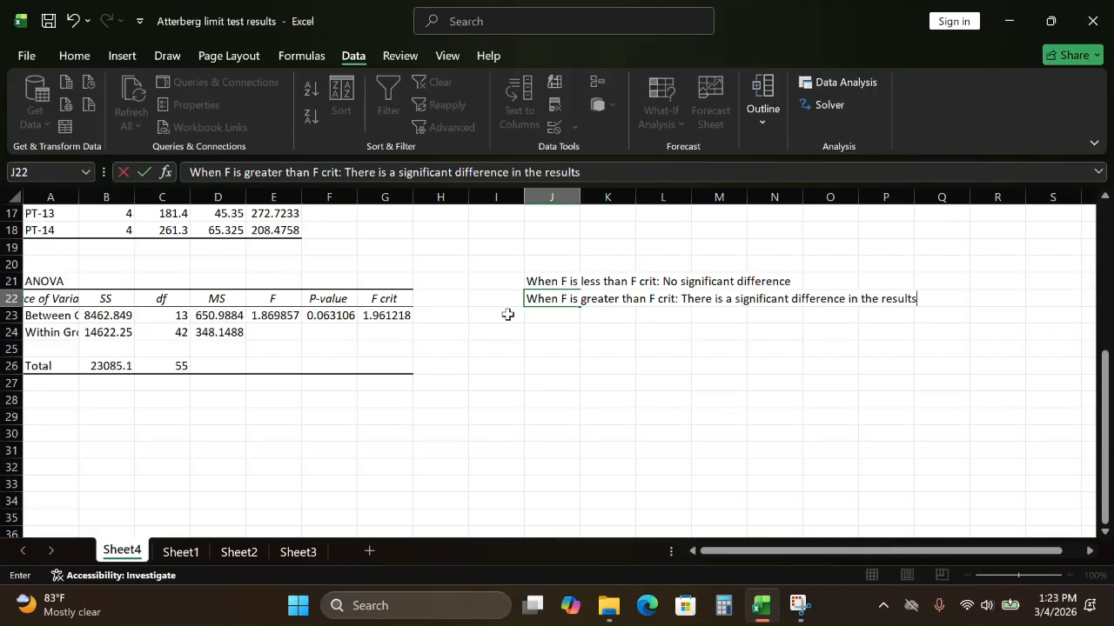
{"action": "left_click", "coordinate": [540, 349]}
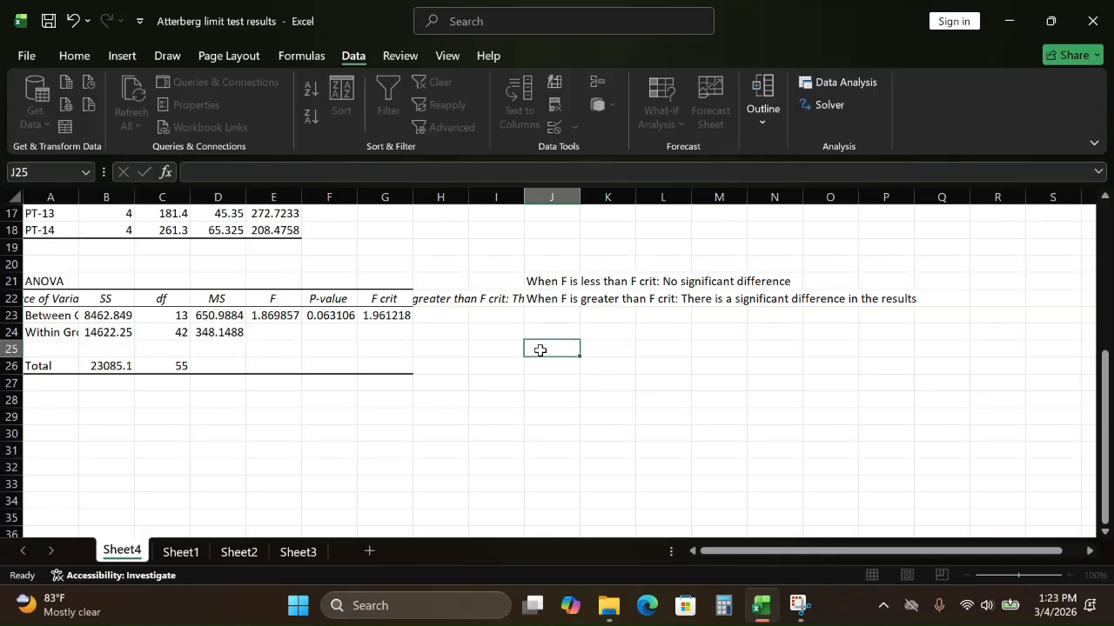
Step: Move the "When F is greater than F crit" note from J22 down to cell M24, clear of the ANOVA table
{"action": "left_click", "coordinate": [454, 299]}
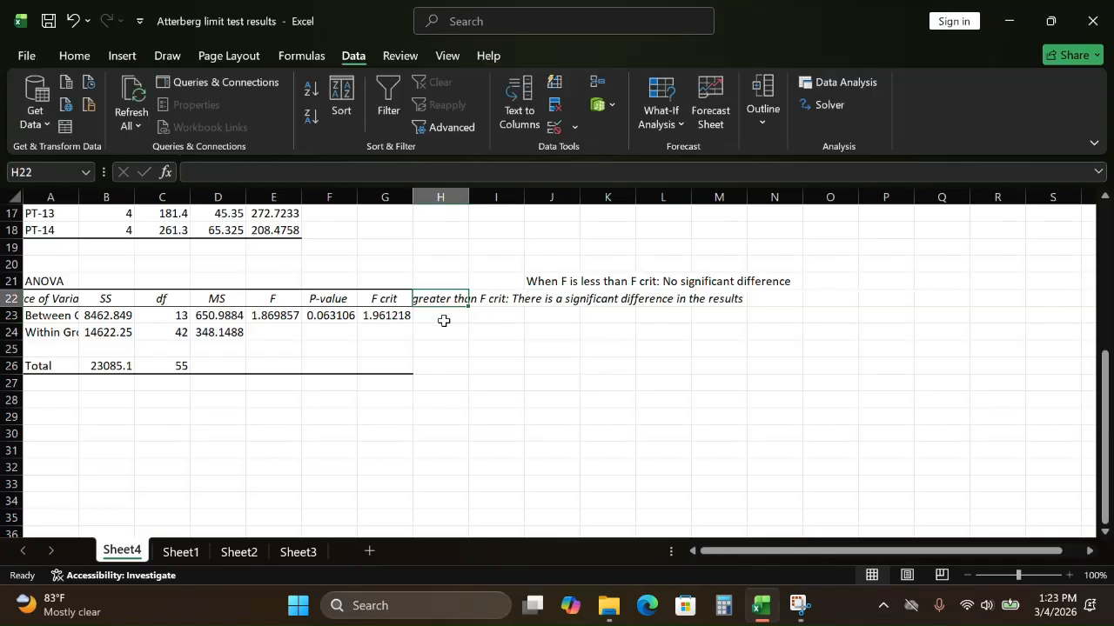
{"action": "left_click", "coordinate": [503, 299]}
{"action": "left_click", "coordinate": [540, 287]}
{"action": "left_click", "coordinate": [548, 298]}
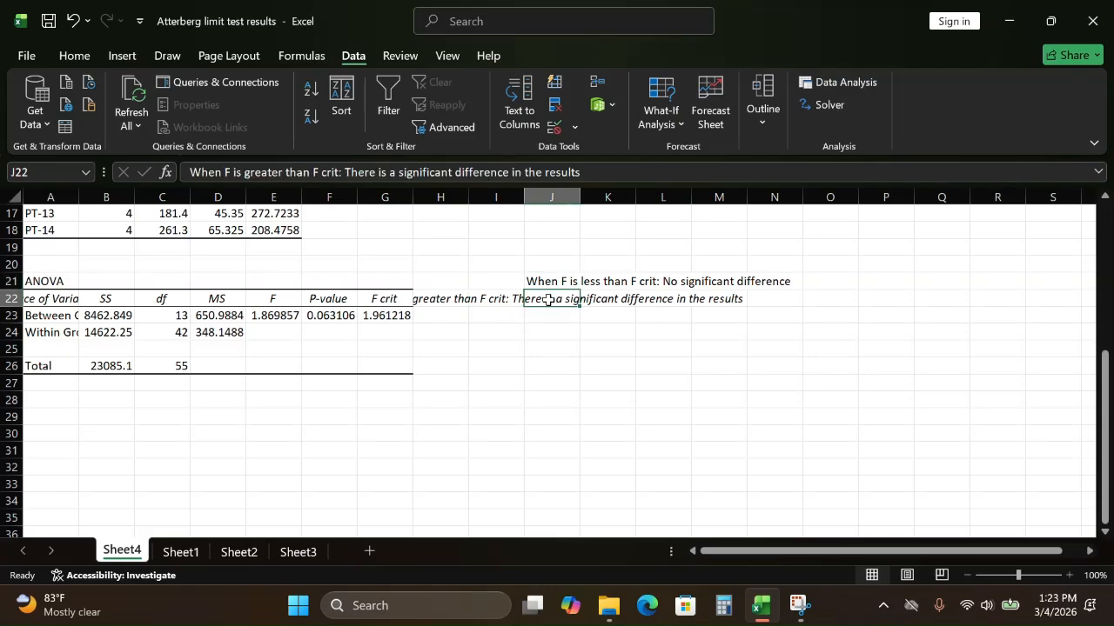
{"action": "left_click", "coordinate": [585, 327]}
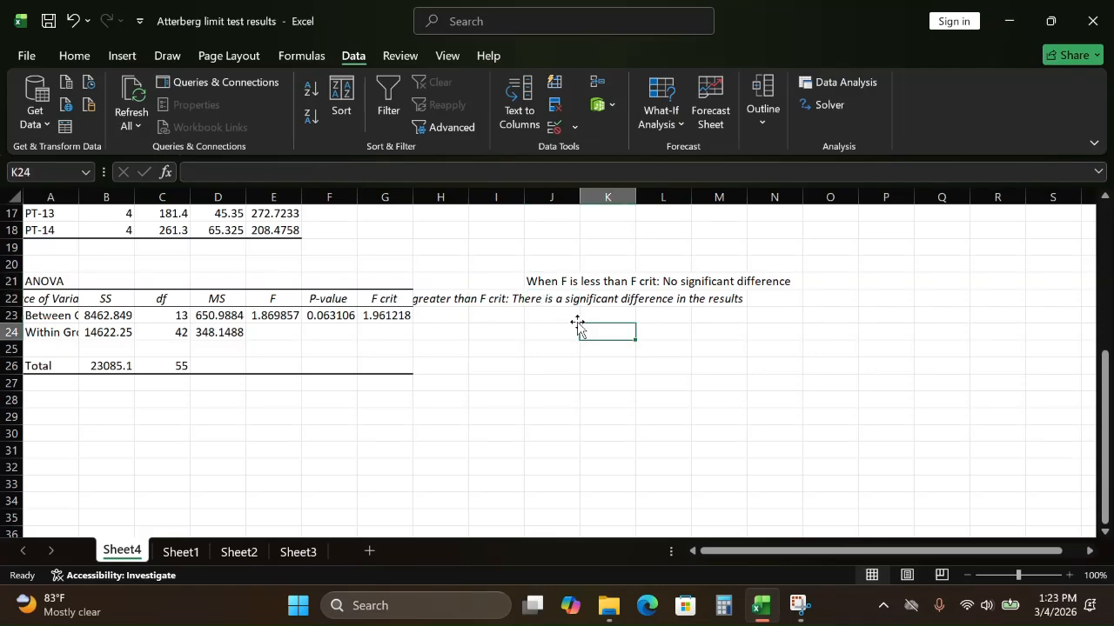
{"action": "left_click", "coordinate": [560, 310]}
{"action": "left_click", "coordinate": [555, 301]}
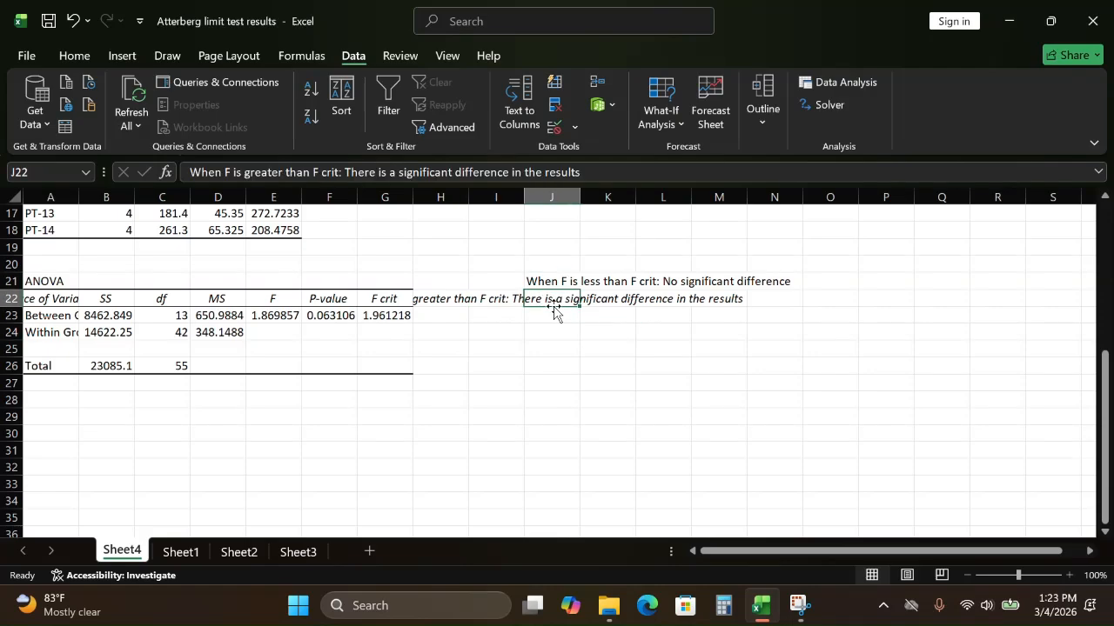
{"action": "left_click_drag", "start_coordinate": [548, 308], "coordinate": [727, 342]}
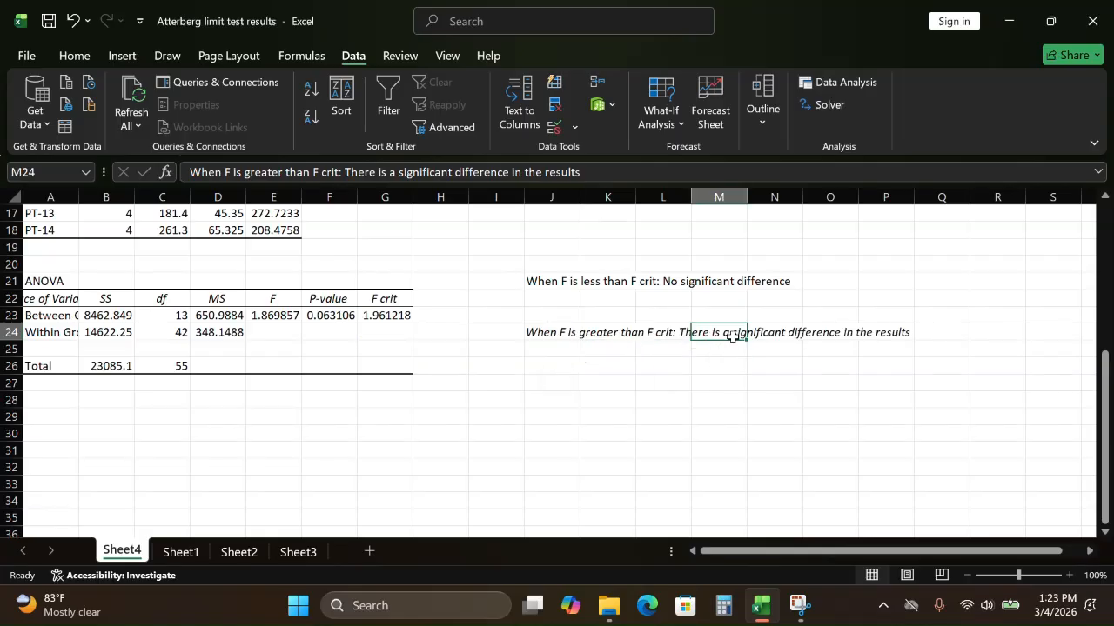
{"action": "left_click", "coordinate": [609, 382]}
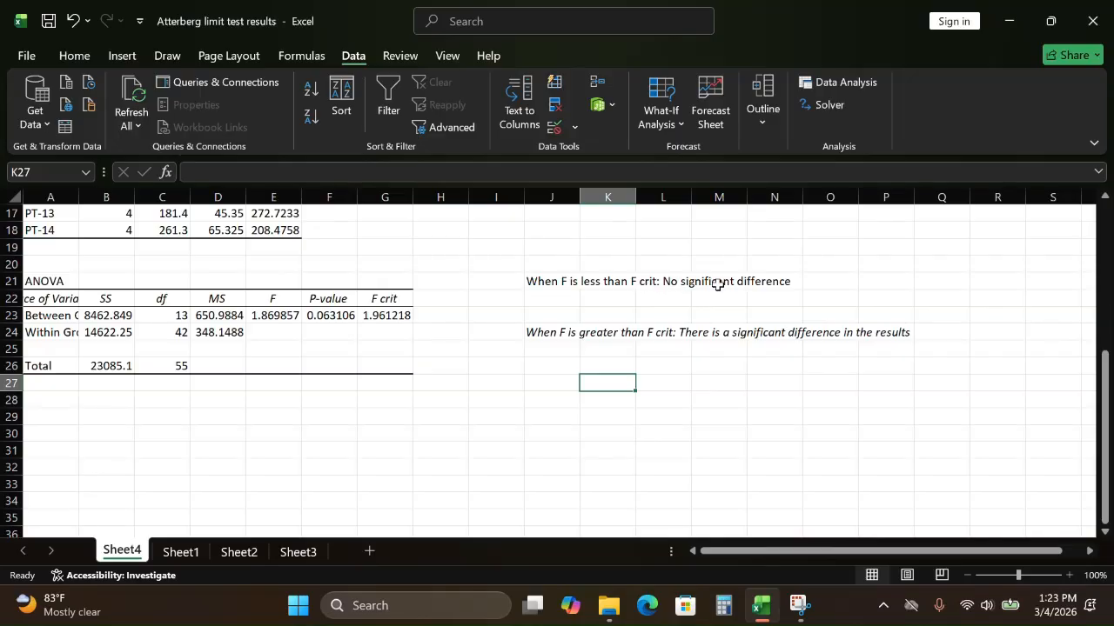
Step: Compare F with F crit in the ANOVA table, review the source data on Sheet1, and check the P-value on Sheet4
{"action": "left_click", "coordinate": [274, 323]}
{"action": "left_click", "coordinate": [395, 317]}
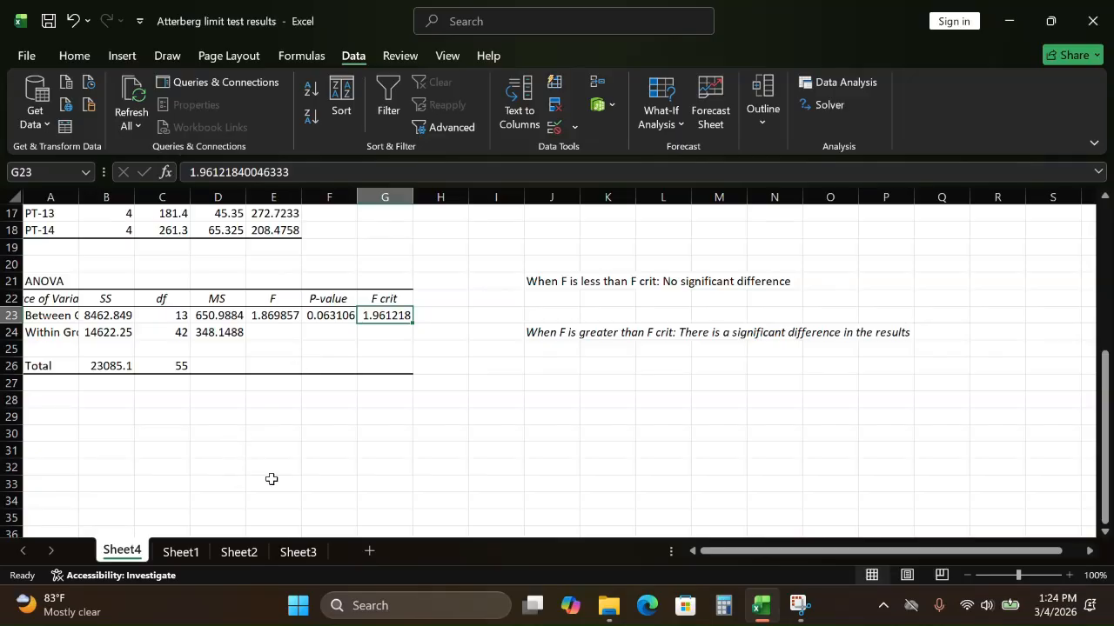
{"action": "left_click", "coordinate": [192, 553]}
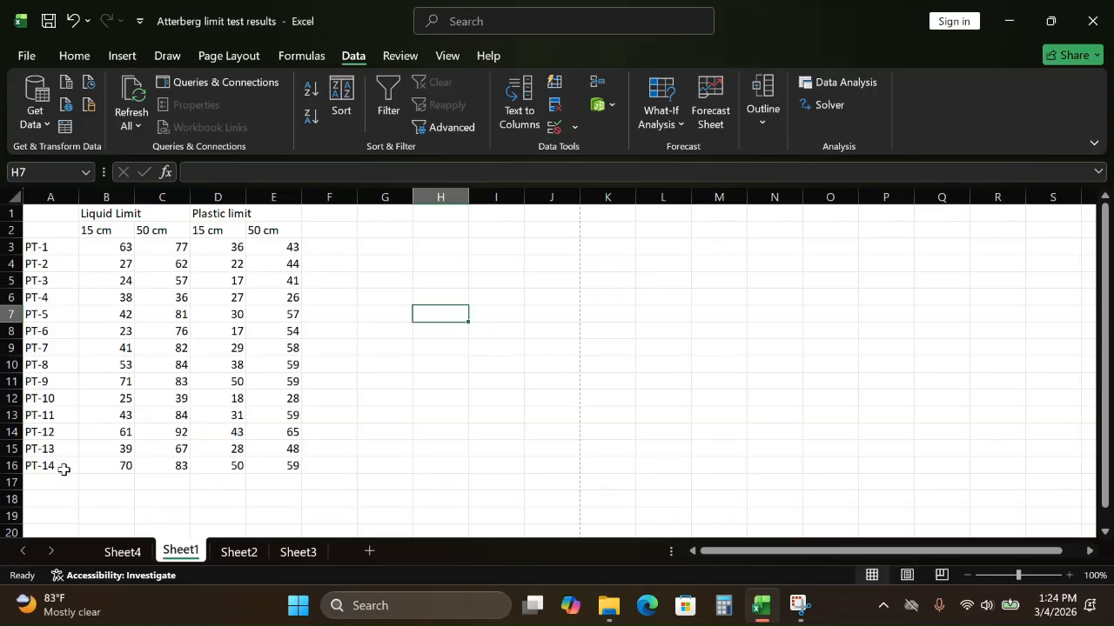
{"action": "left_click", "coordinate": [133, 551]}
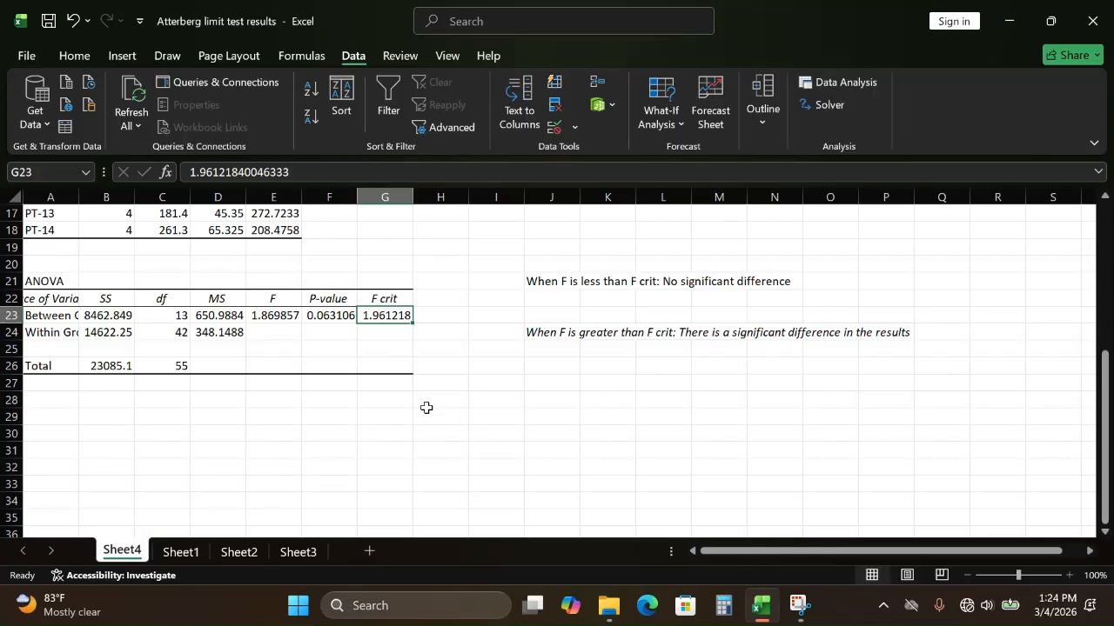
{"action": "left_click", "coordinate": [335, 315]}
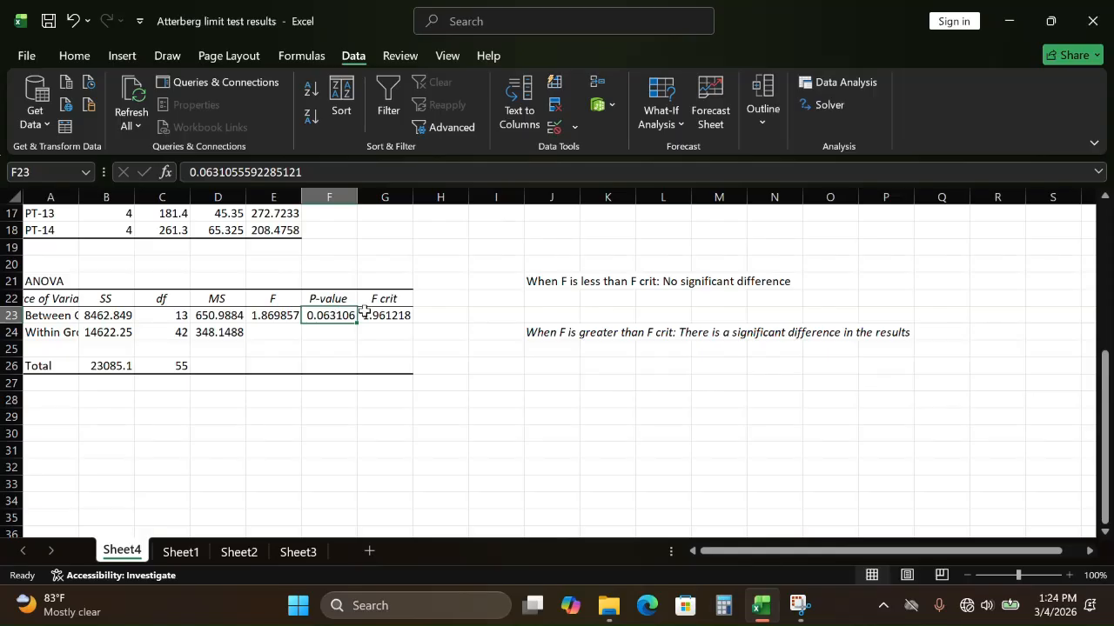
Step: Enter the note "When P is greater than the alpha value (0.05): No Significant difference" in cell J22
{"action": "left_click", "coordinate": [546, 294]}
{"action": "type", "text": "When"}
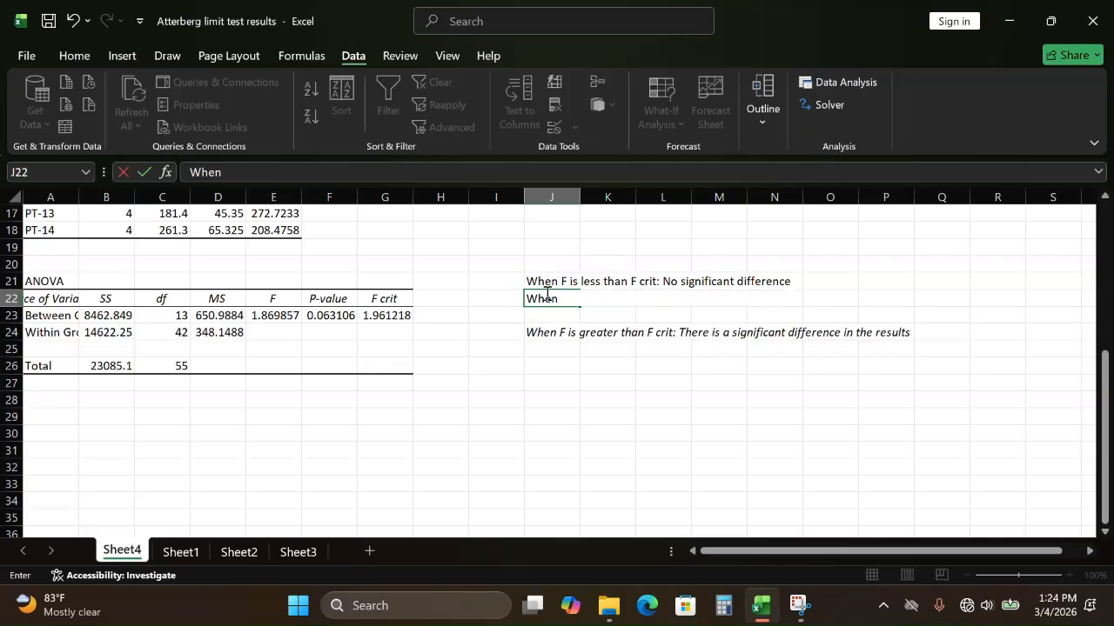
{"action": "type", "text": " FPP is greater"}
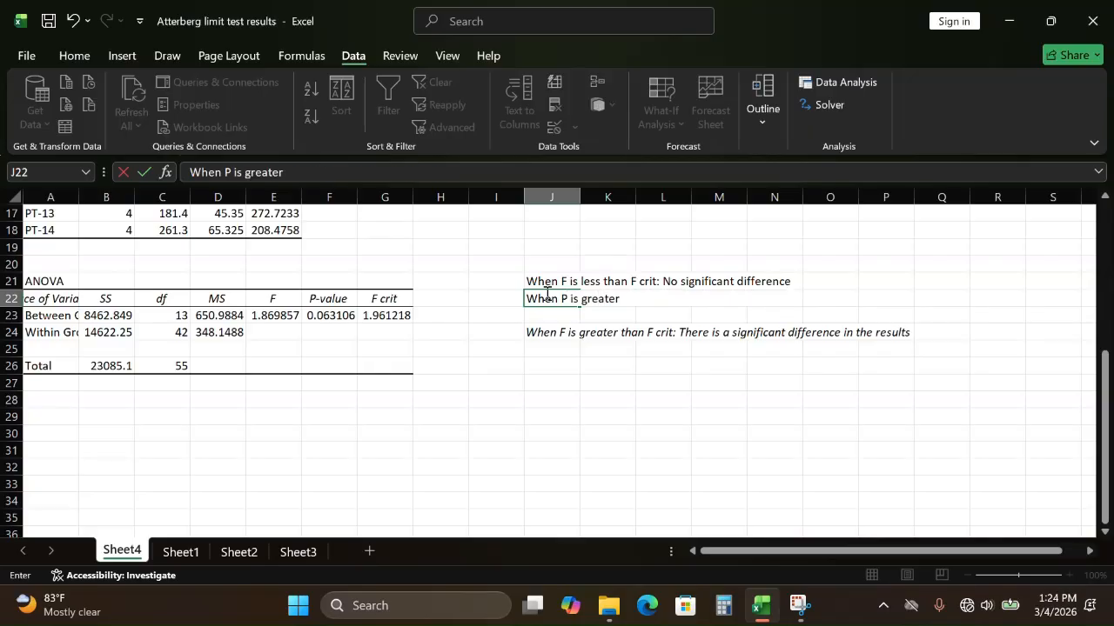
{"action": "type", "text": " than the alph"}
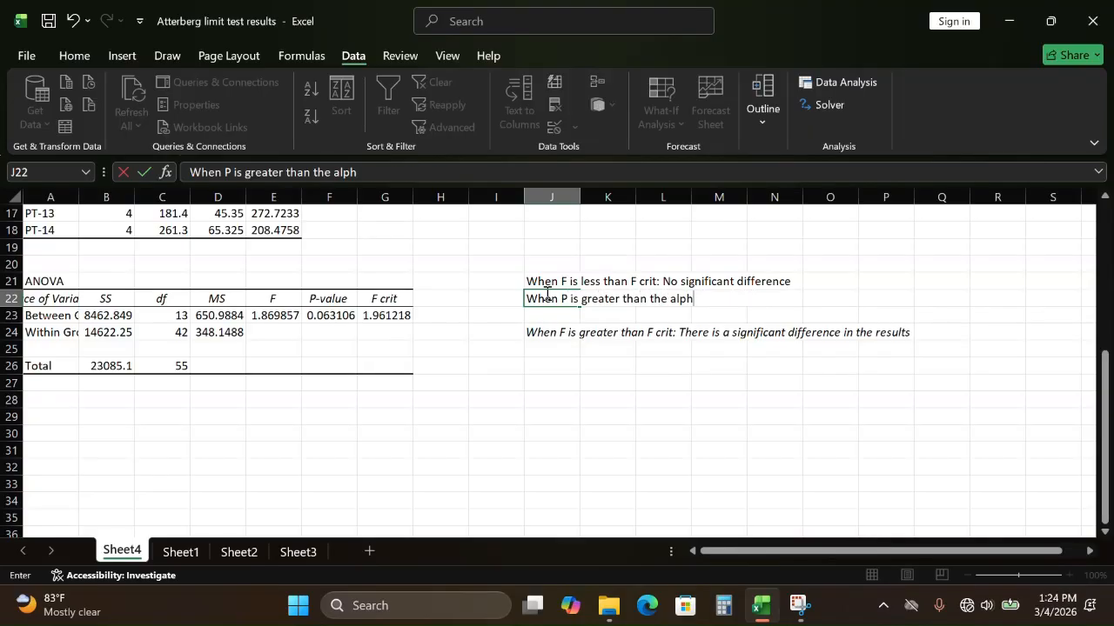
{"action": "type", "text": "a value (0.05):"}
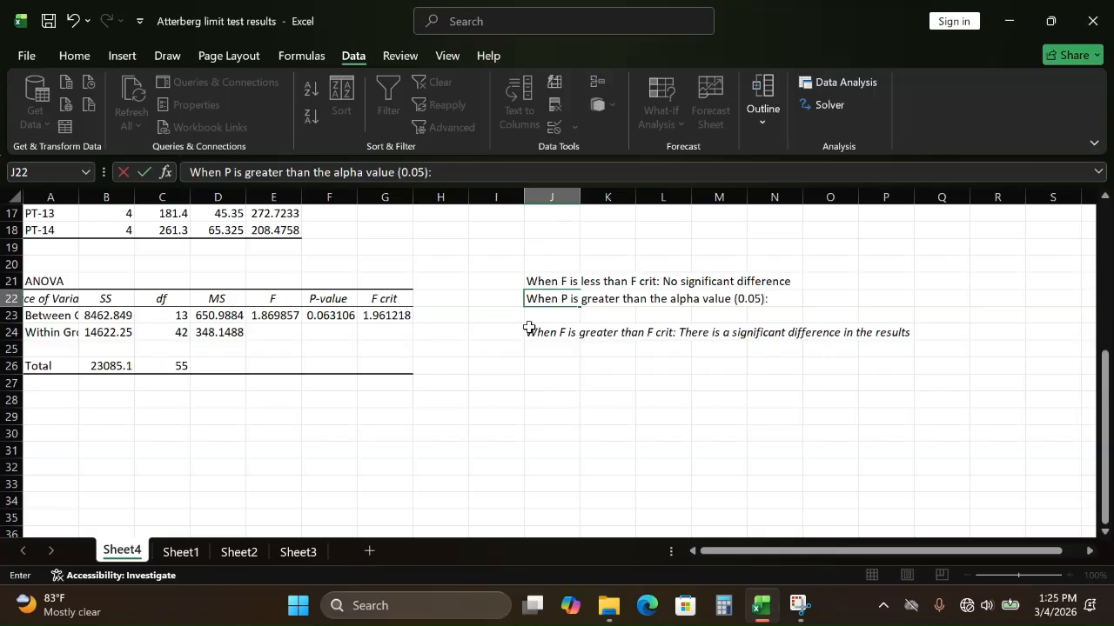
{"action": "type", "text": "No"}
{"action": "type", "text": " Sin"}
{"action": "type", "text": "infi"}
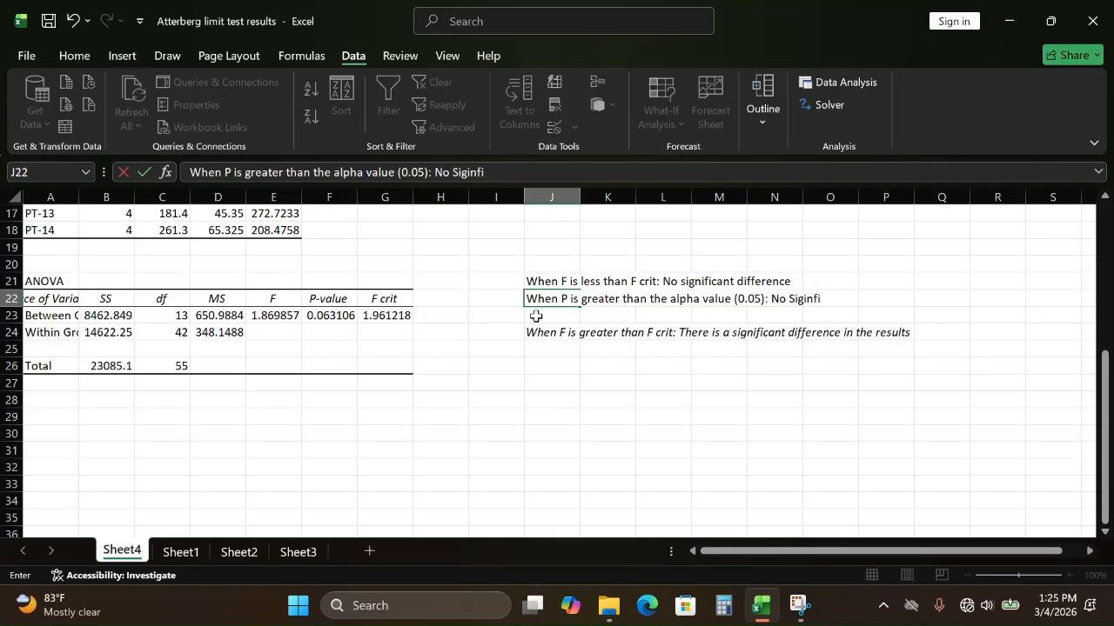
{"action": "key", "text": "BackSpace"}
{"action": "key", "text": "BackSpace"}
{"action": "type", "text": "nific"}
{"action": "key", "text": "BackSpace"}
{"action": "type", "text": "icant difference"}
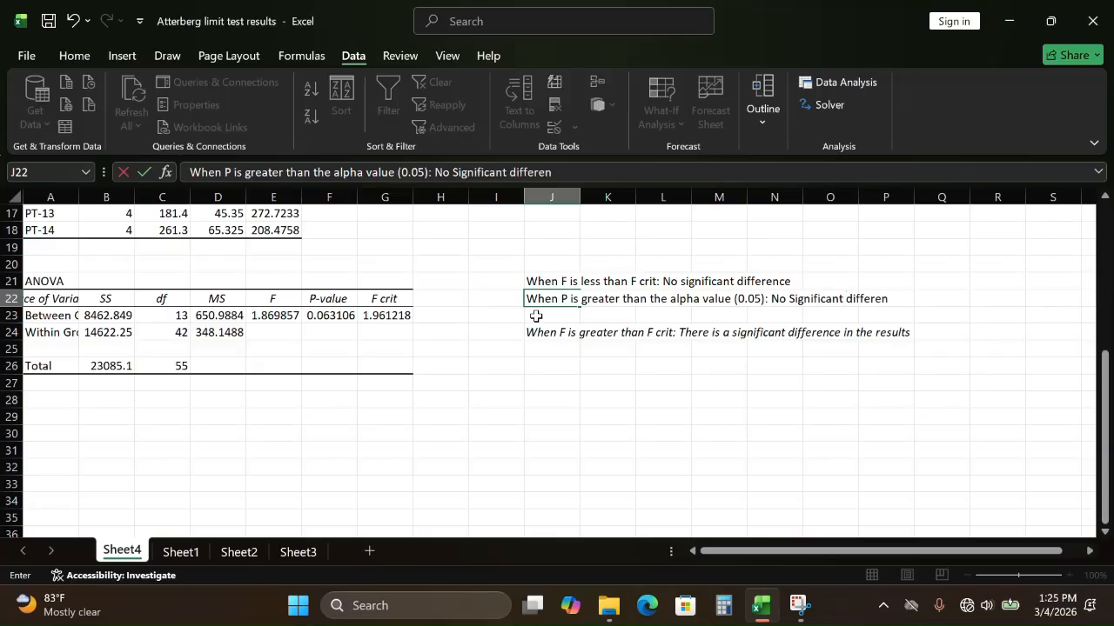
{"action": "left_click", "coordinate": [688, 349]}
Step: Move the "When P is greater than the alpha value" note from J22 to M22, clear of the ANOVA table
{"action": "left_click", "coordinate": [503, 290]}
{"action": "left_click", "coordinate": [444, 298]}
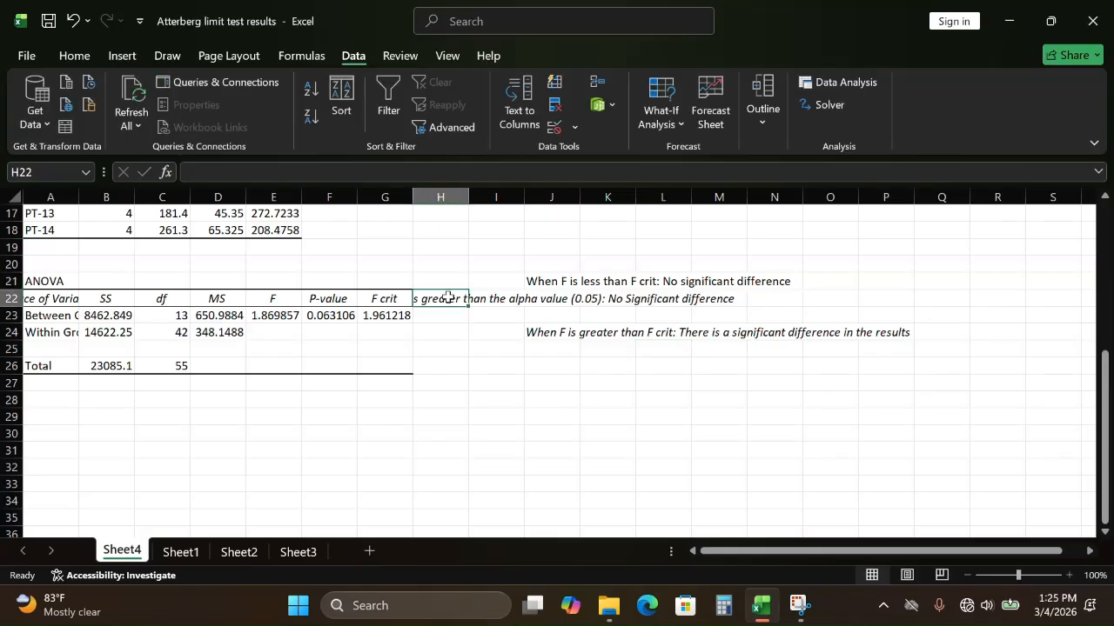
{"action": "left_click", "coordinate": [514, 316]}
{"action": "left_click", "coordinate": [554, 300]}
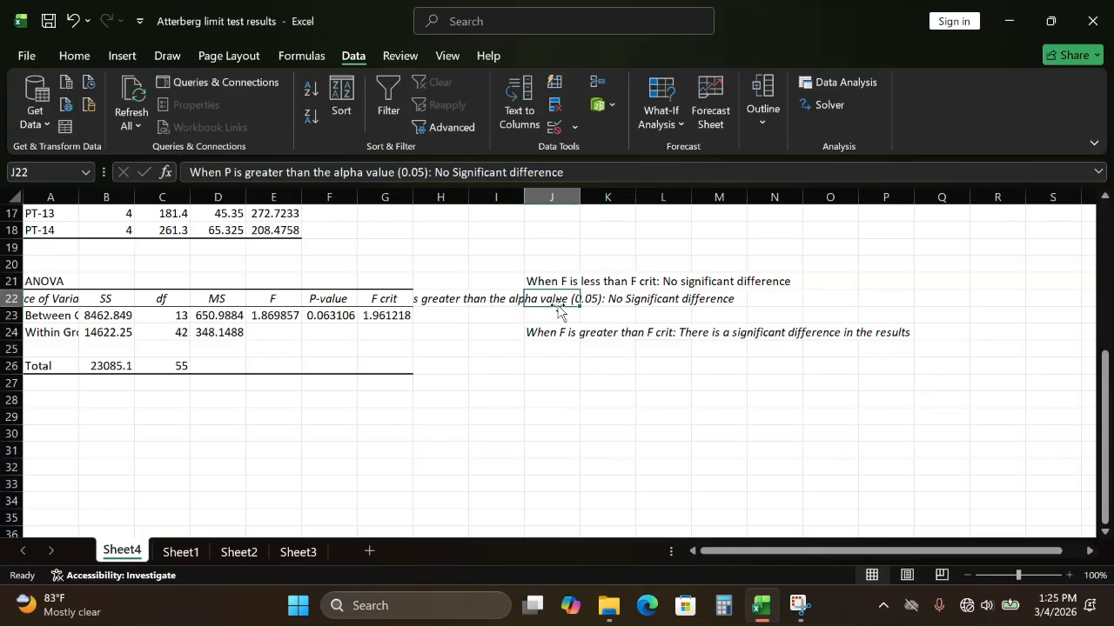
{"action": "left_click_drag", "start_coordinate": [557, 304], "coordinate": [716, 315]}
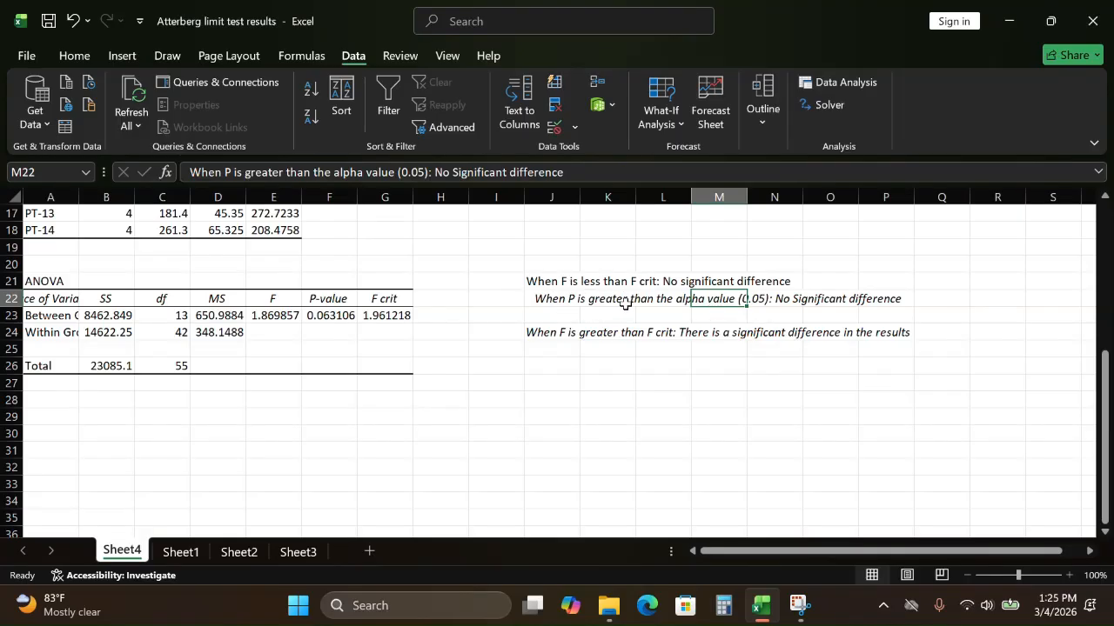
Step: Try to copy the "When P is greater than the alpha value" note from row 22 into cell J25
{"action": "left_click", "coordinate": [557, 300]}
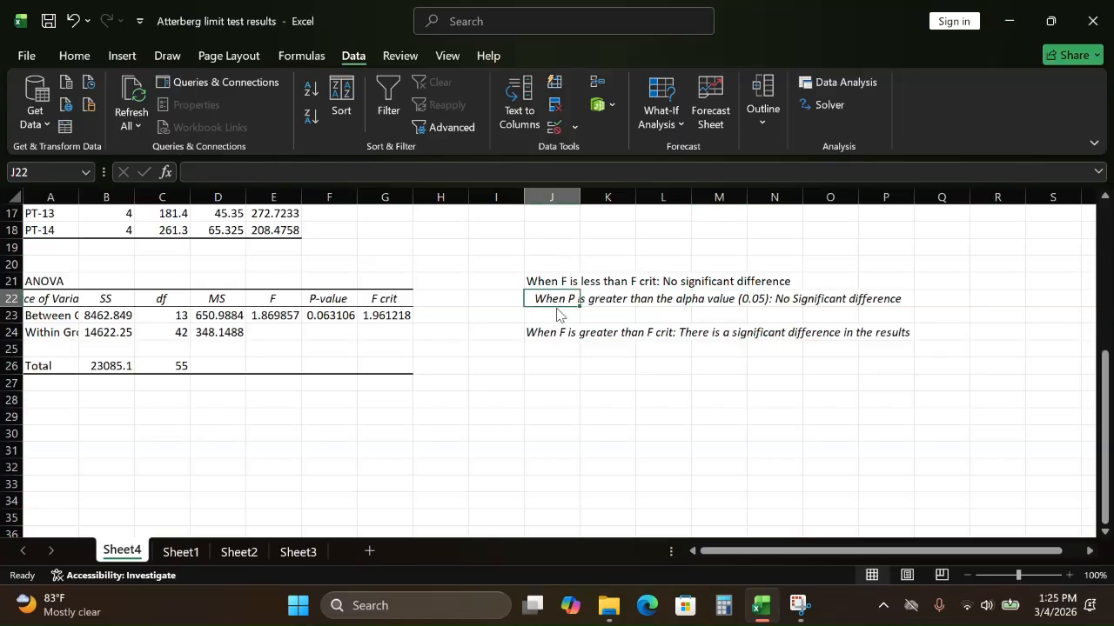
{"action": "left_click_drag", "start_coordinate": [557, 313], "coordinate": [551, 355]}
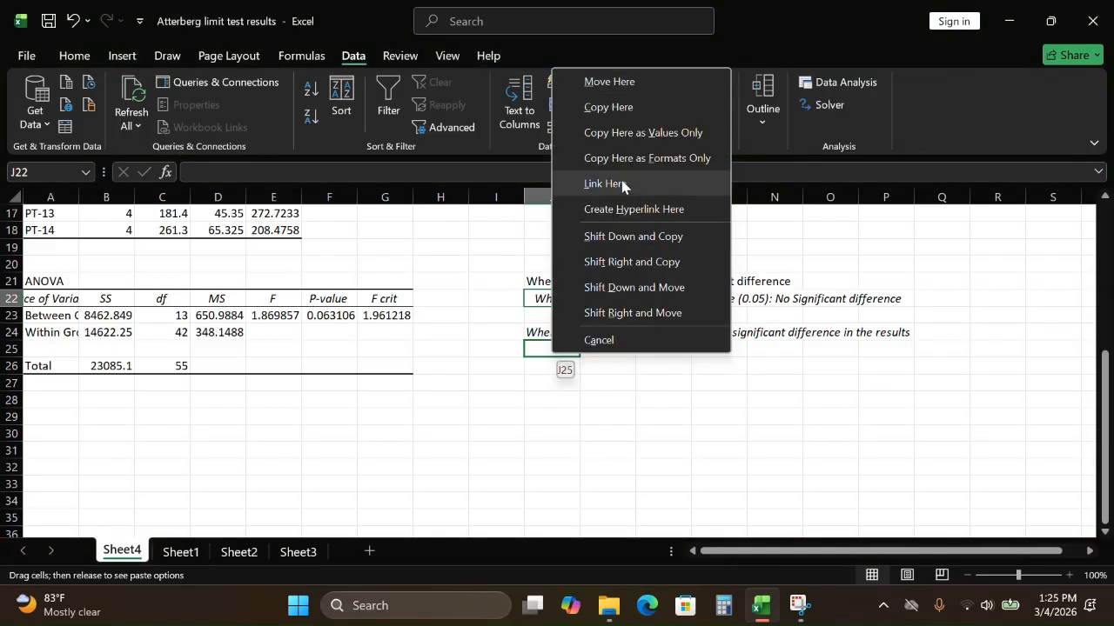
{"action": "left_click", "coordinate": [621, 107]}
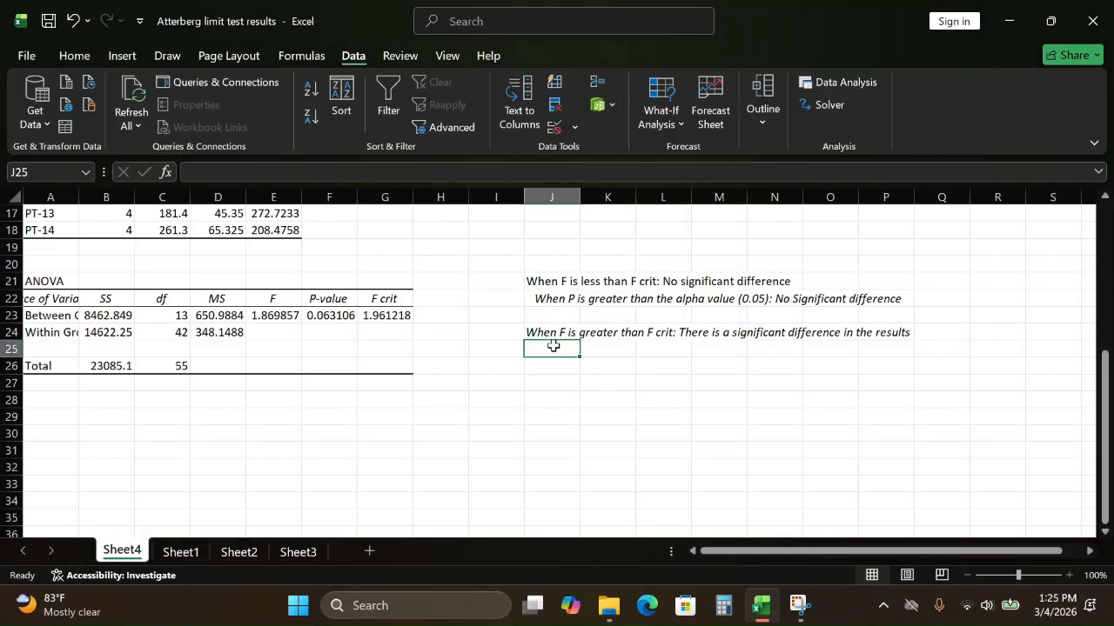
{"action": "left_click_drag", "start_coordinate": [551, 351], "coordinate": [559, 296]}
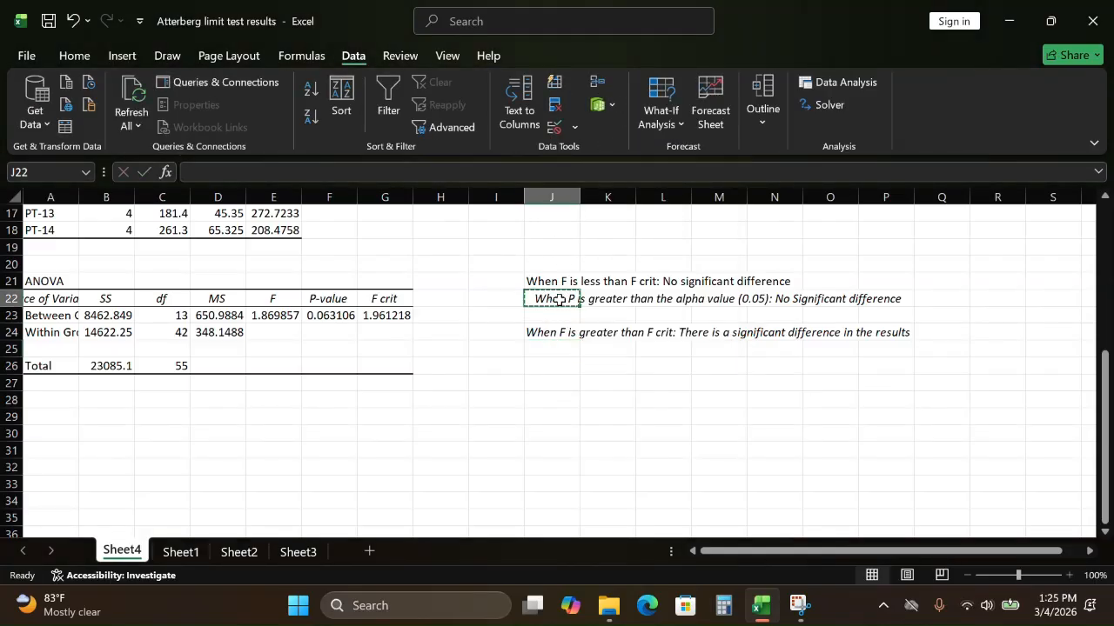
{"action": "key", "text": "ctrl+c"}
{"action": "left_click", "coordinate": [562, 348]}
{"action": "key", "text": "ctrl+v"}
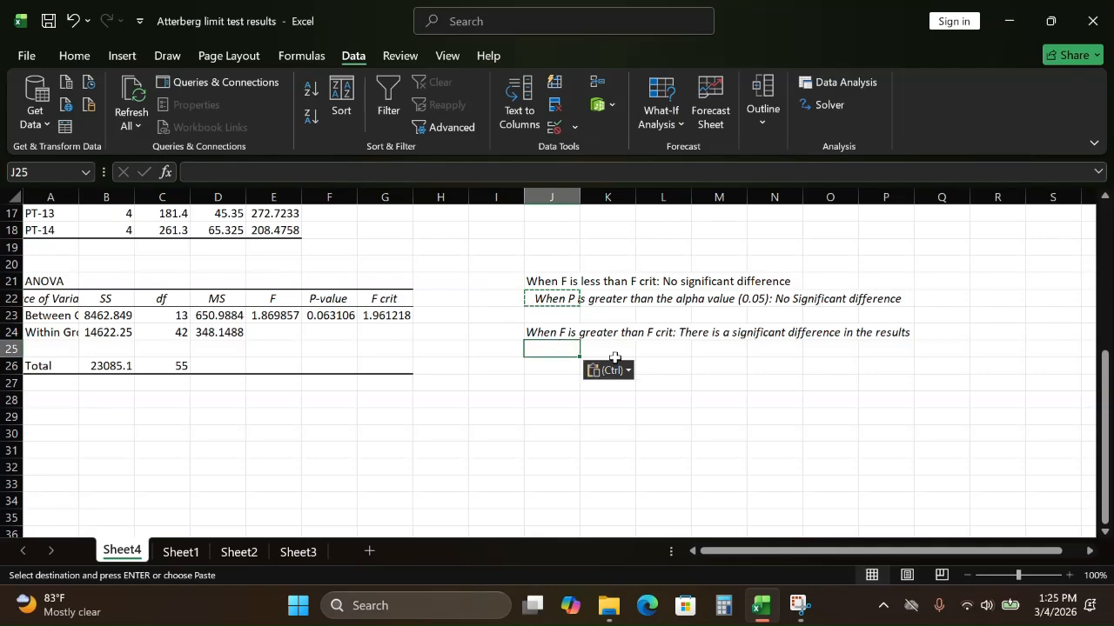
{"action": "left_click", "coordinate": [567, 369]}
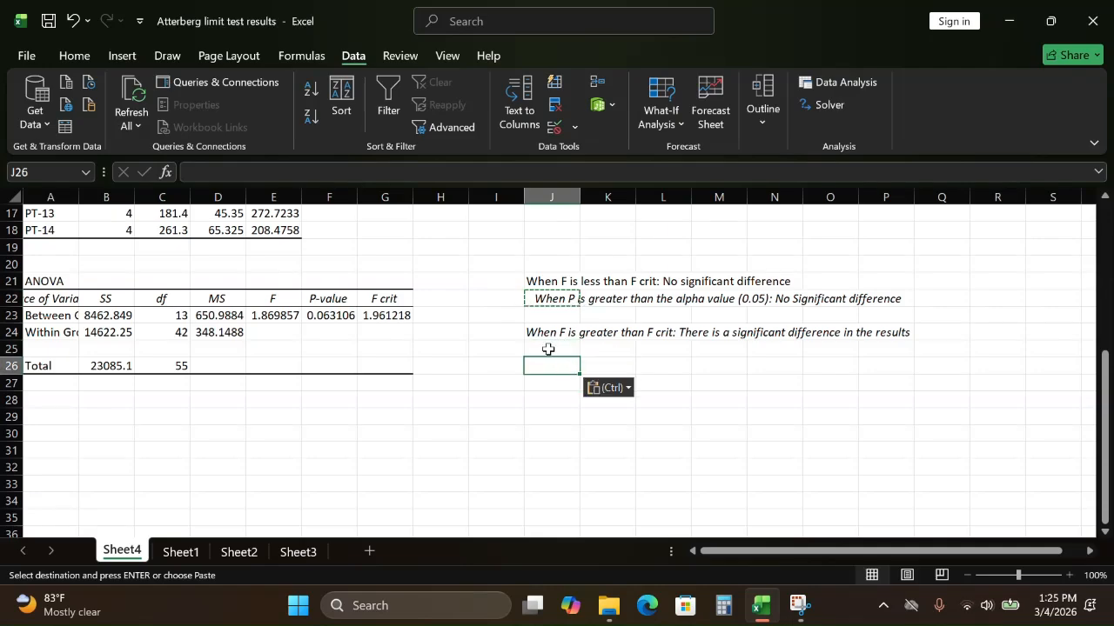
{"action": "left_click", "coordinate": [547, 348]}
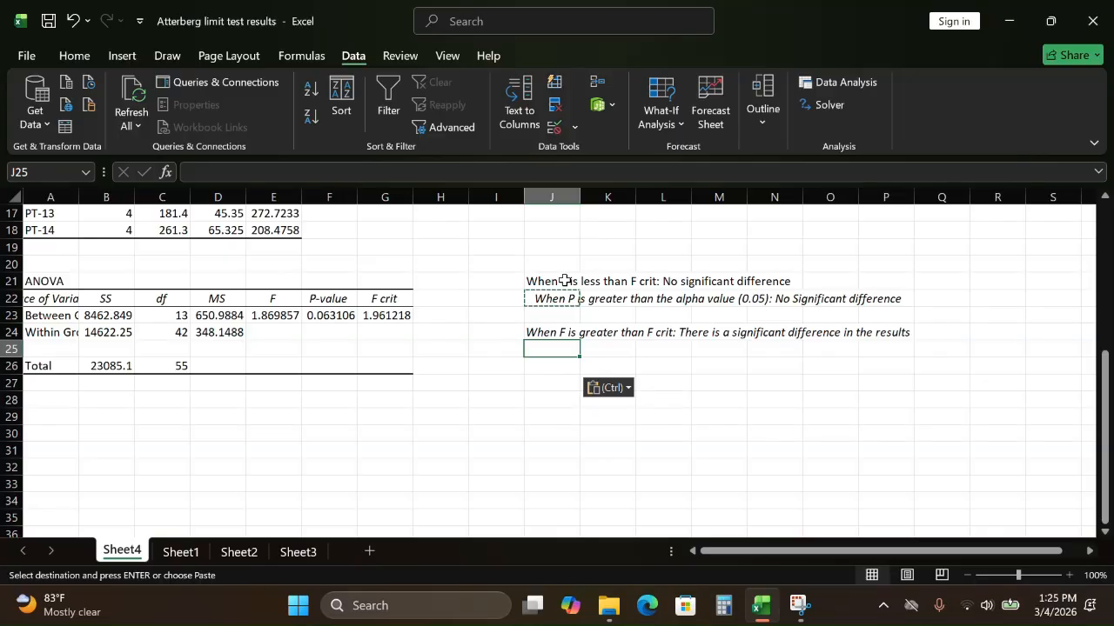
{"action": "key", "text": "Escape"}
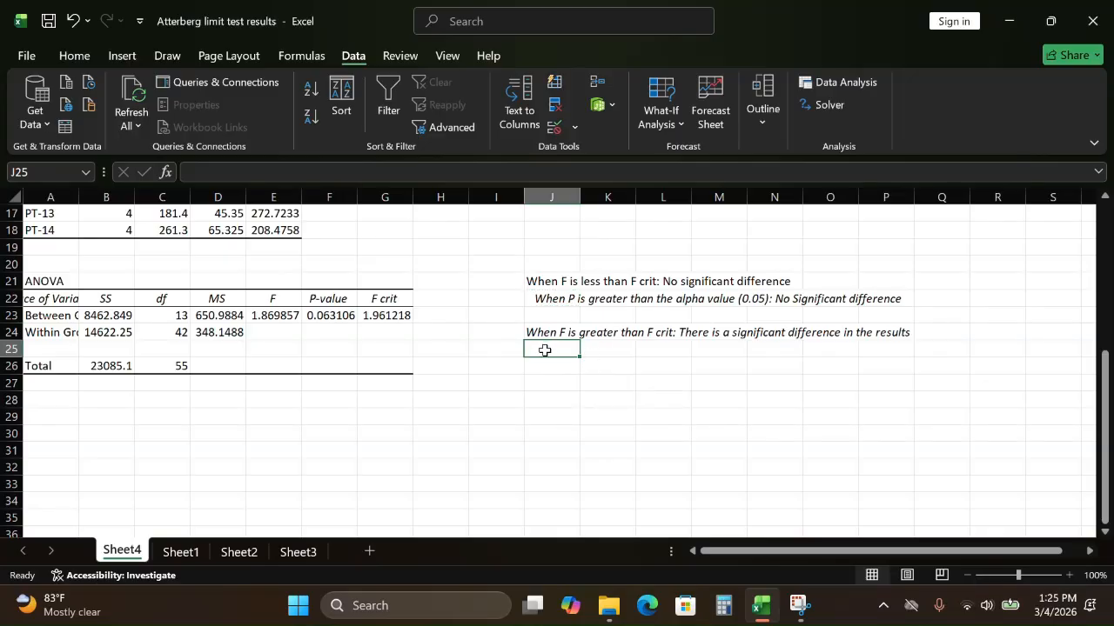
Step: Enter the note "When P is less than the alpha value (0.05): Significant difference" in cell J25
{"action": "type", "text": "When P is g"}
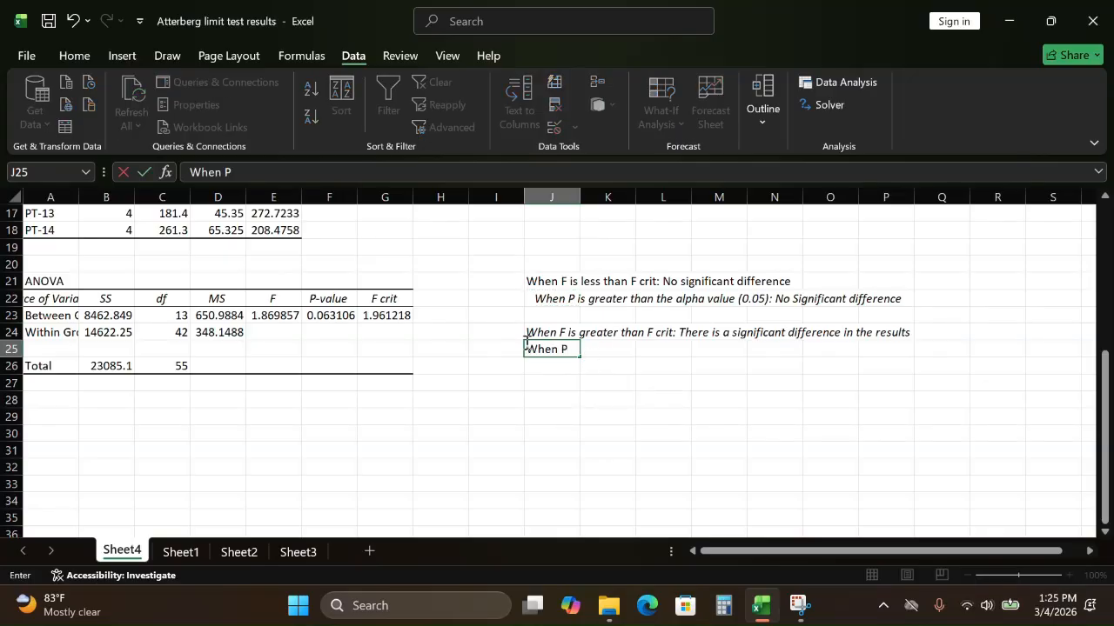
{"action": "key", "text": "BackSpace"}
{"action": "type", "text": "less than"}
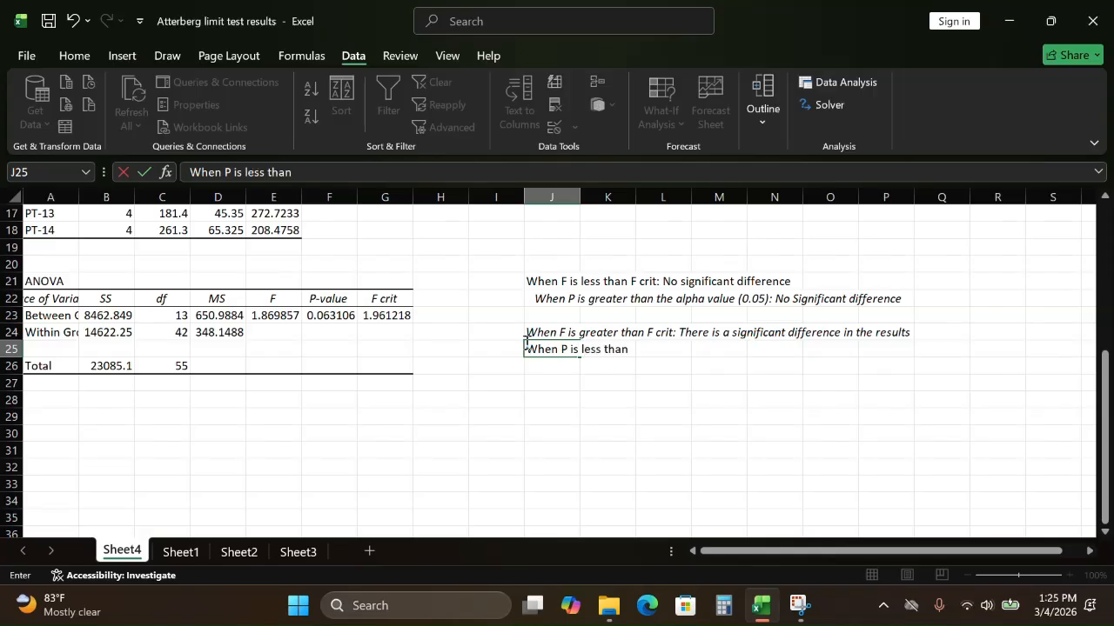
{"action": "type", "text": " the alpha p"}
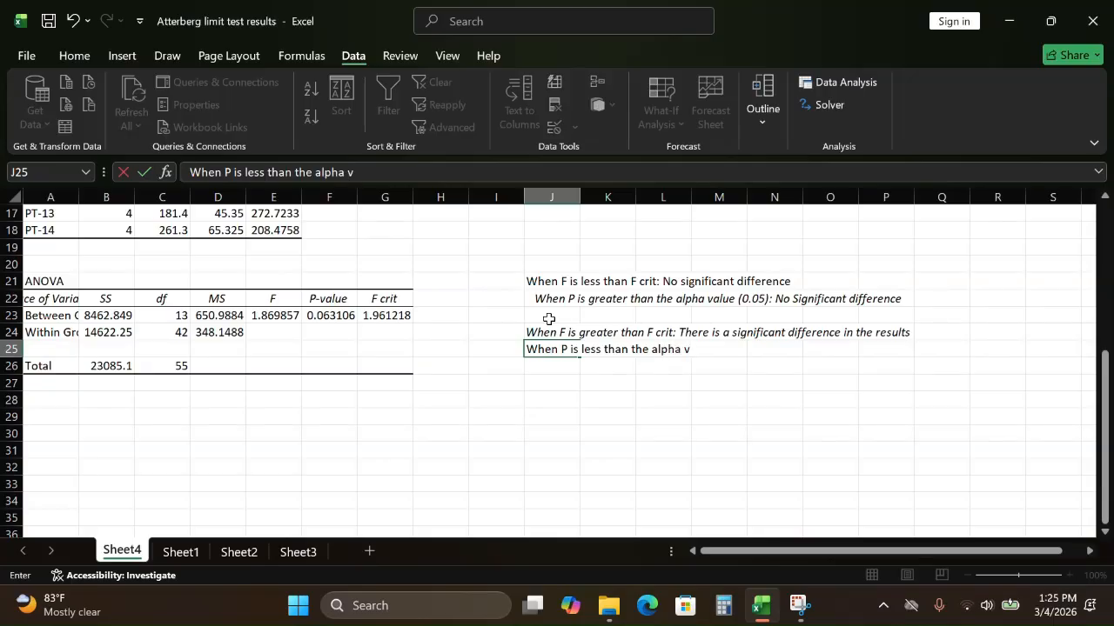
{"action": "type", "text": "alue (0.05"}
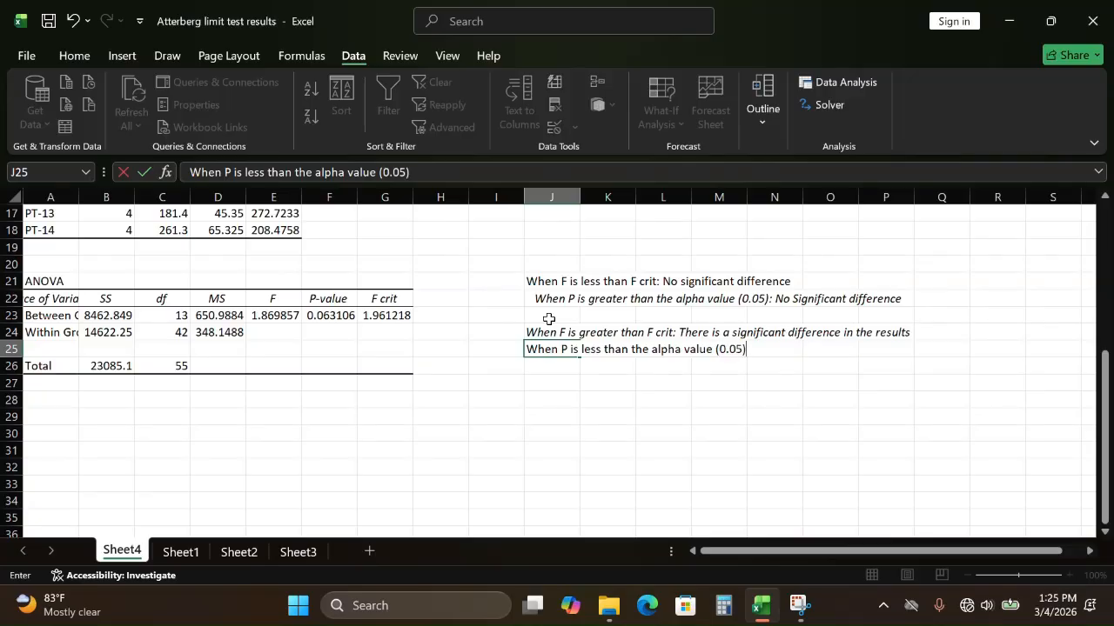
{"action": "type", "text": "): The"}
{"action": "key", "text": "BackSpace"}
{"action": "key", "text": "BackSpace"}
{"action": "key", "text": "BackSpace"}
{"action": "type", "text": "Sign"}
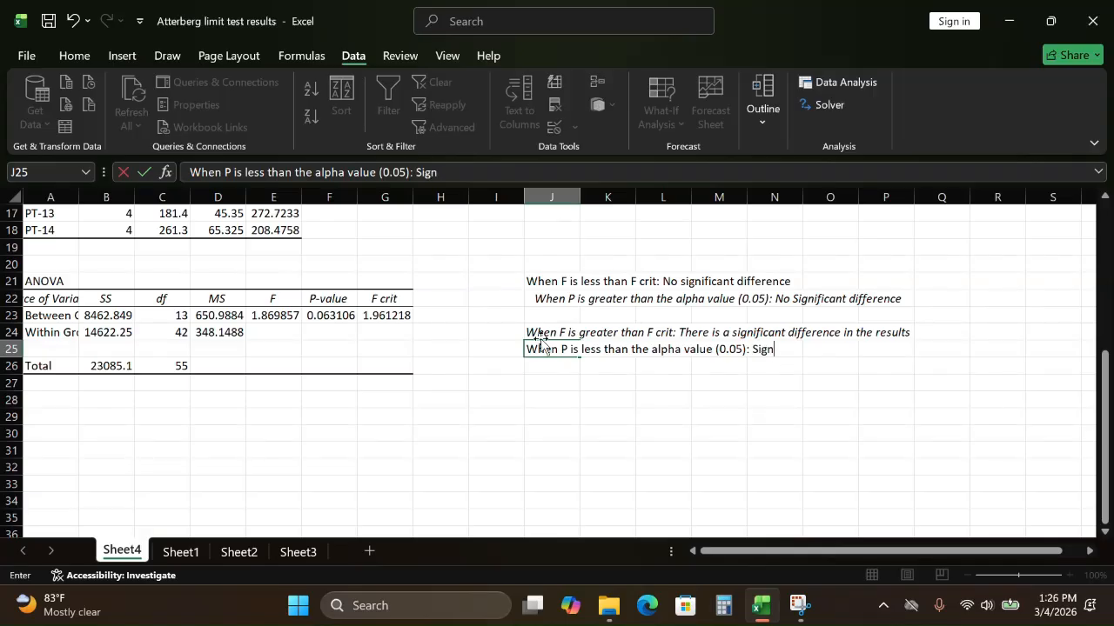
{"action": "type", "text": "ificant differe"}
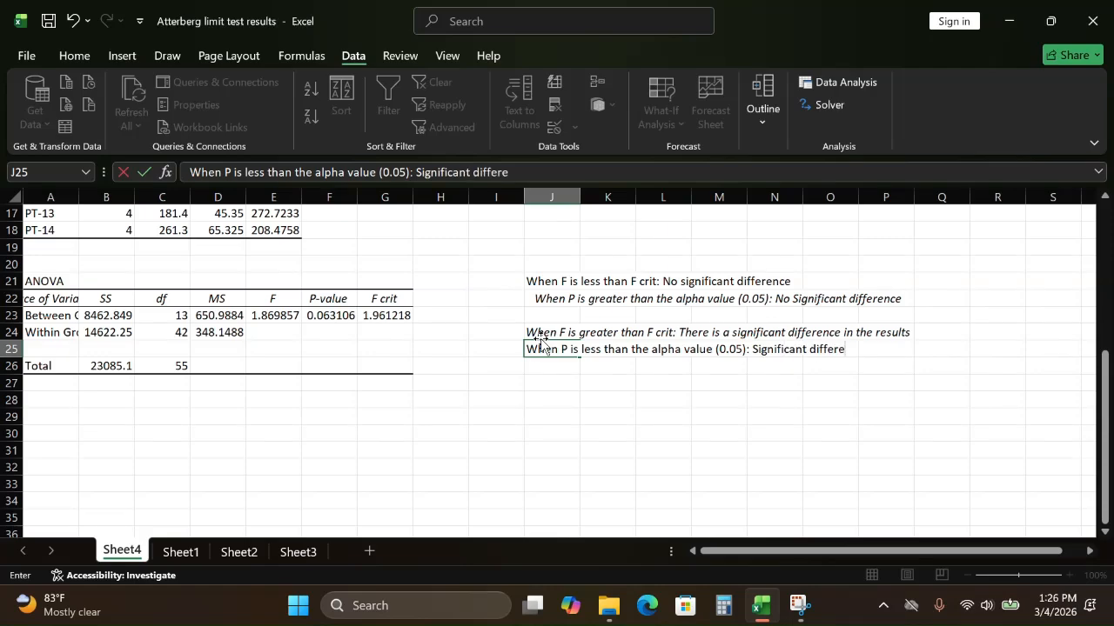
{"action": "key", "text": "BackSpace"}
{"action": "type", "text": "ence"}
{"action": "left_click", "coordinate": [558, 380]}
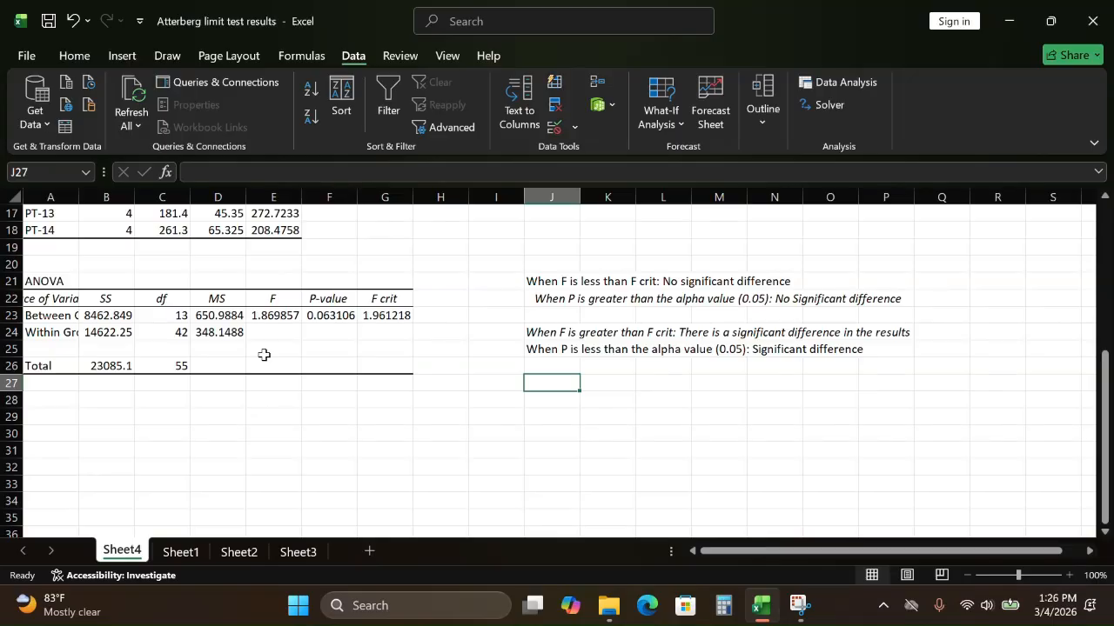
Step: Run a single-factor ANOVA on Sheet1's Liquid Limit data B2:C16, grouped by columns with labels in the first row, output to a new worksheet
{"action": "left_click", "coordinate": [181, 552]}
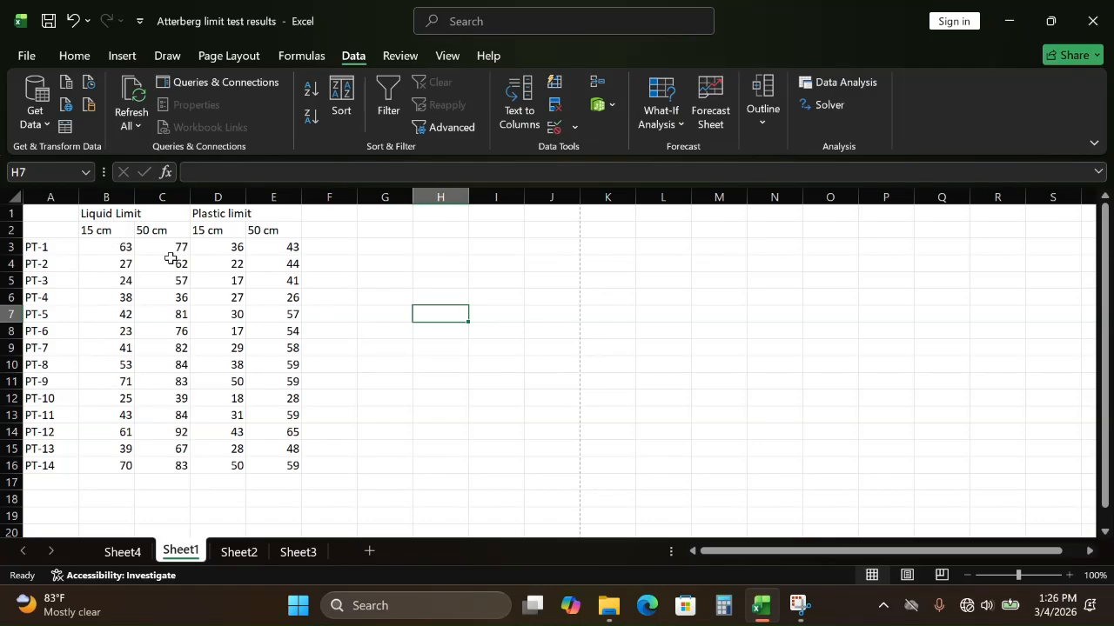
{"action": "left_click", "coordinate": [113, 216]}
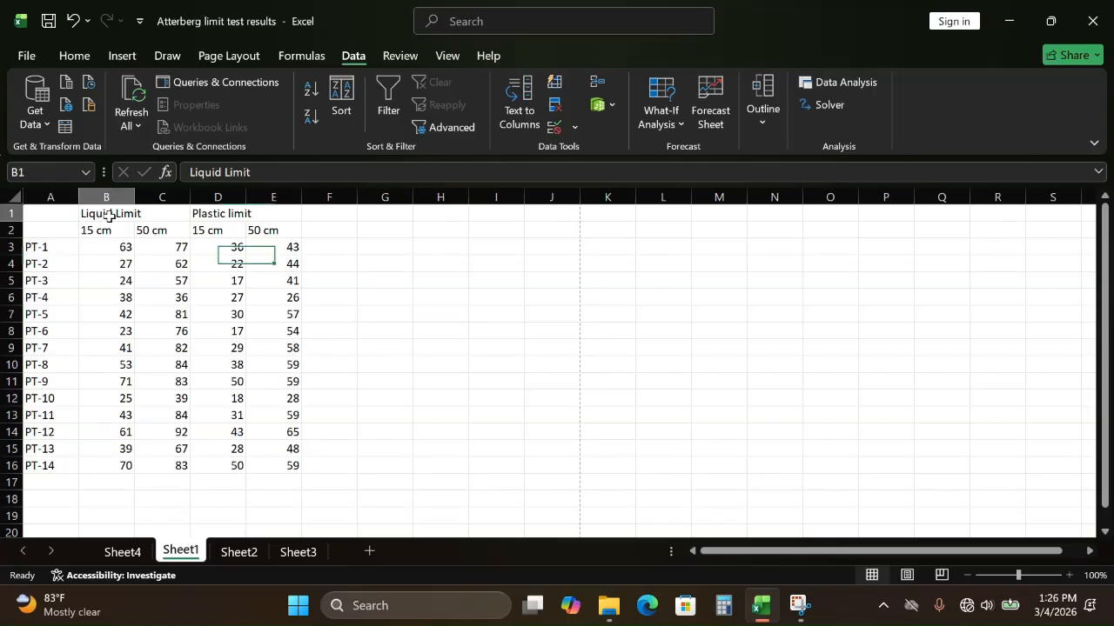
{"action": "left_click", "coordinate": [195, 216]}
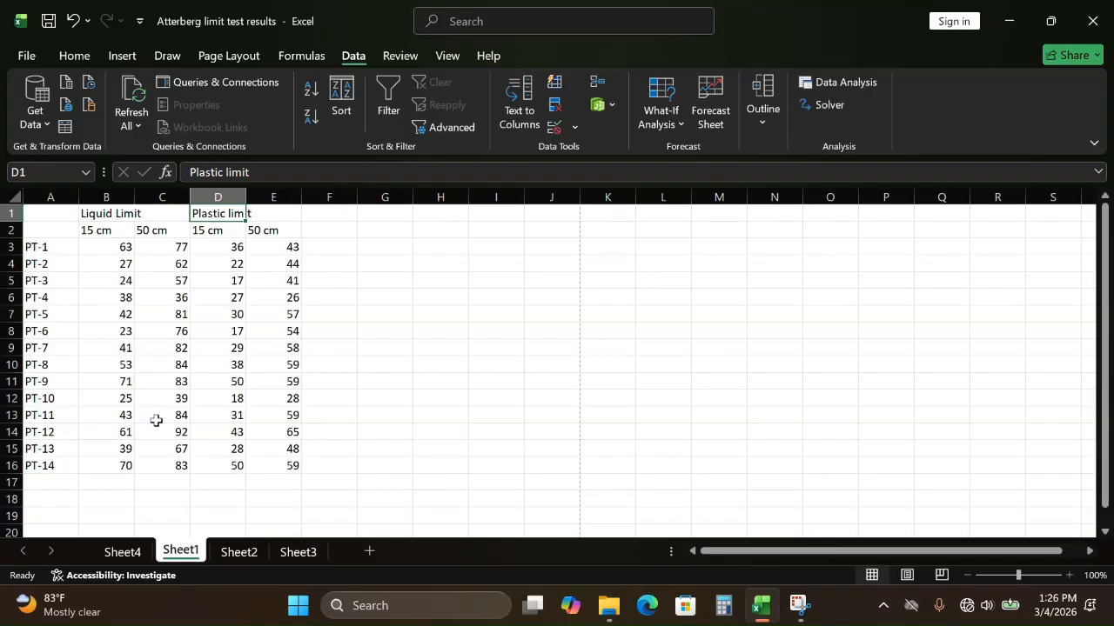
{"action": "left_click", "coordinate": [824, 84]}
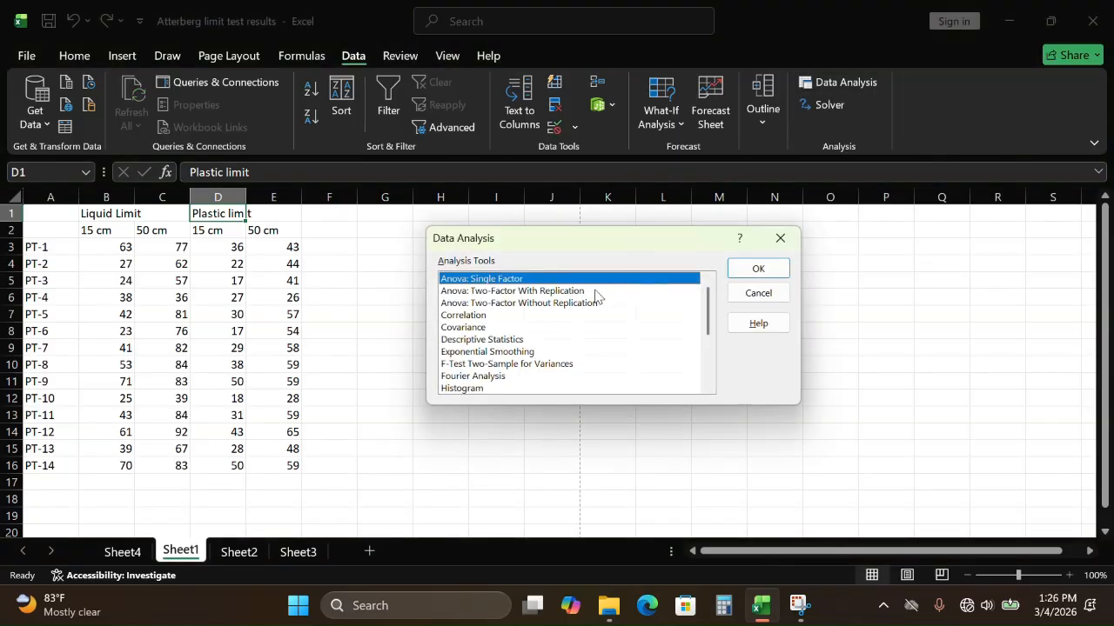
{"action": "left_click", "coordinate": [756, 268]}
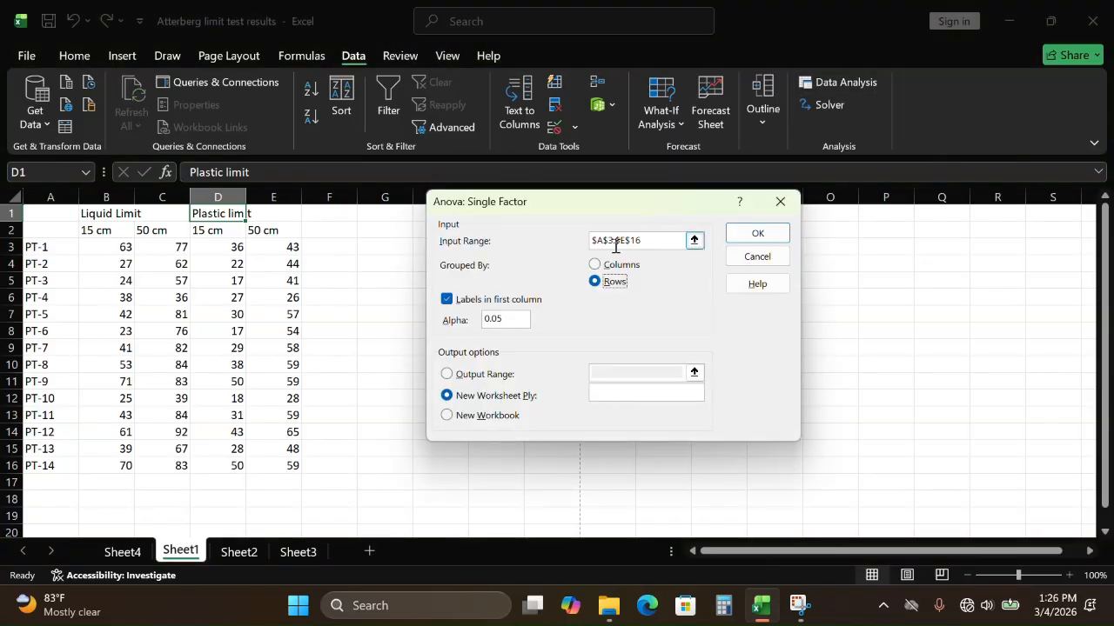
{"action": "left_click", "coordinate": [670, 246]}
{"action": "key", "text": "BackSpace"}
{"action": "key", "text": "BackSpace"}
{"action": "key", "text": "BackSpace"}
{"action": "key", "text": "BackSpace"}
{"action": "key", "text": "BackSpace"}
{"action": "key", "text": "BackSpace"}
{"action": "key", "text": "BackSpace"}
{"action": "key", "text": "BackSpace"}
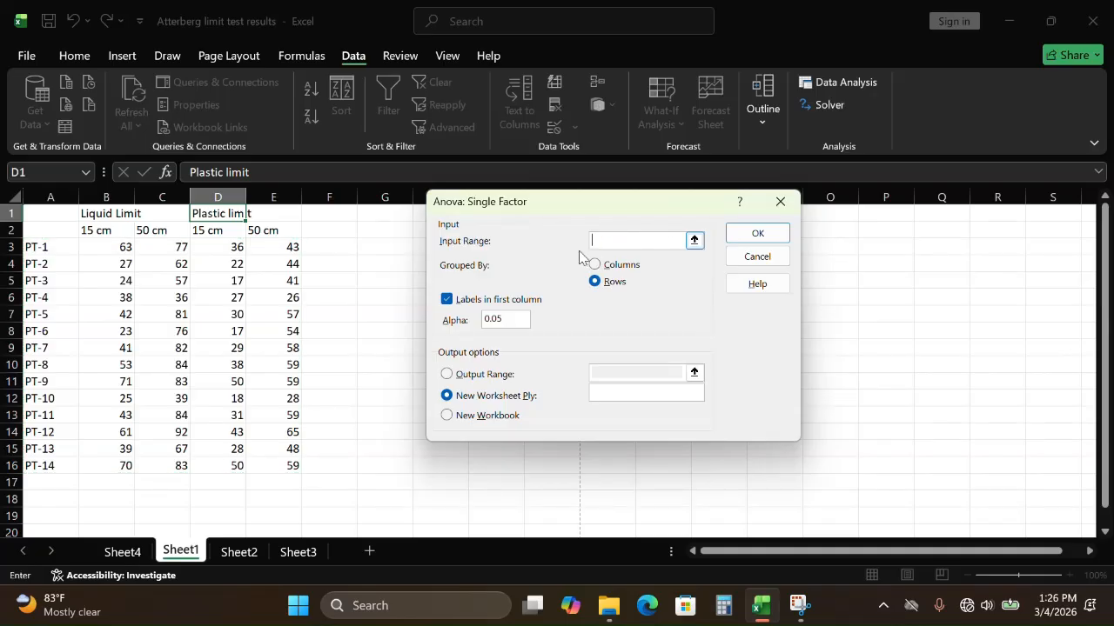
{"action": "left_click_drag", "start_coordinate": [102, 232], "coordinate": [176, 470]}
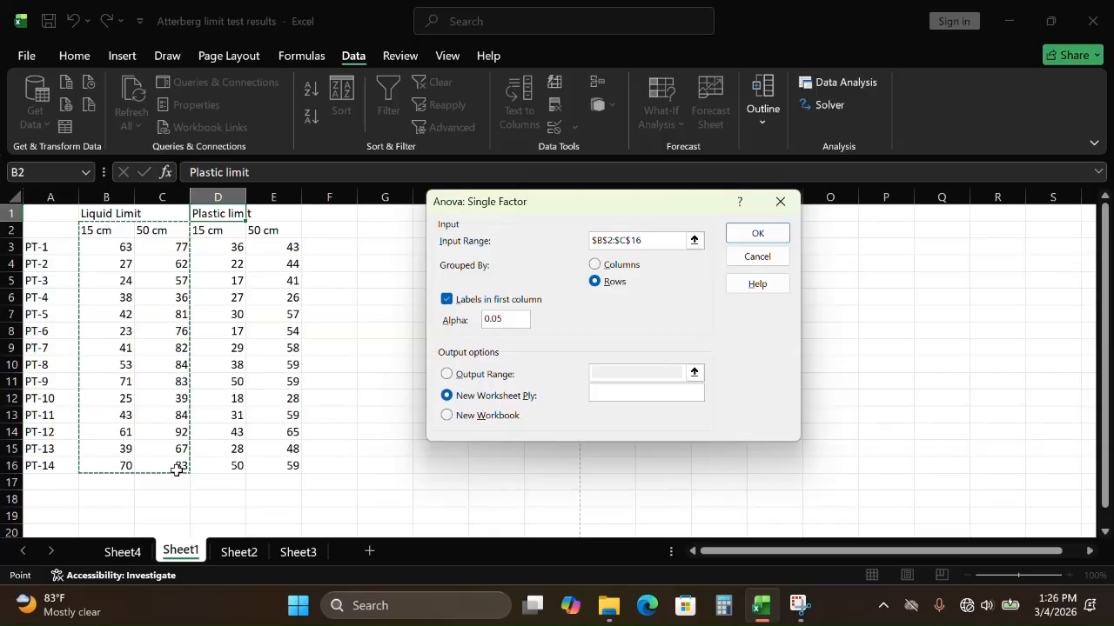
{"action": "left_click", "coordinate": [595, 265]}
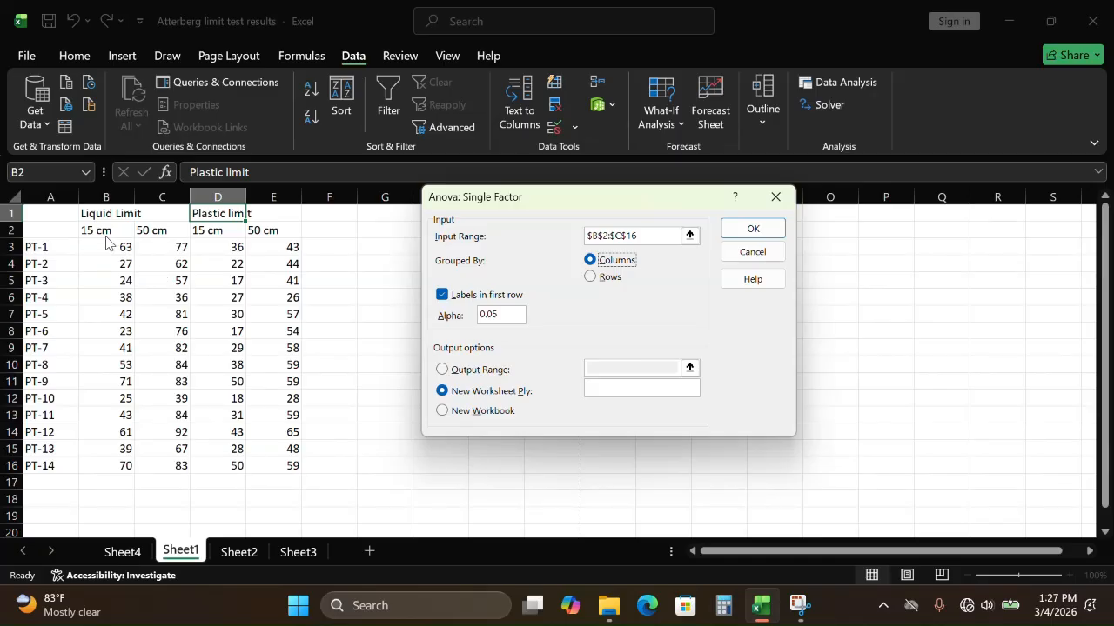
{"action": "left_click", "coordinate": [727, 232]}
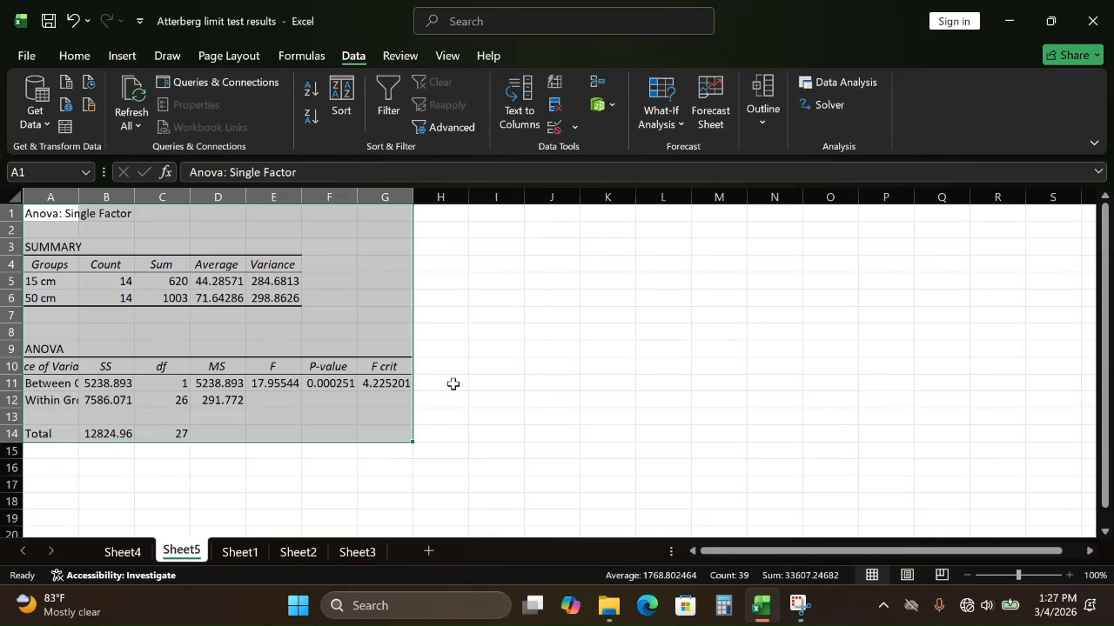
Step: Run a single-factor ANOVA on Sheet1's Plastic limit data D2:E16, grouped by columns with labels in the first row, output to a new worksheet
{"action": "left_click", "coordinate": [476, 312]}
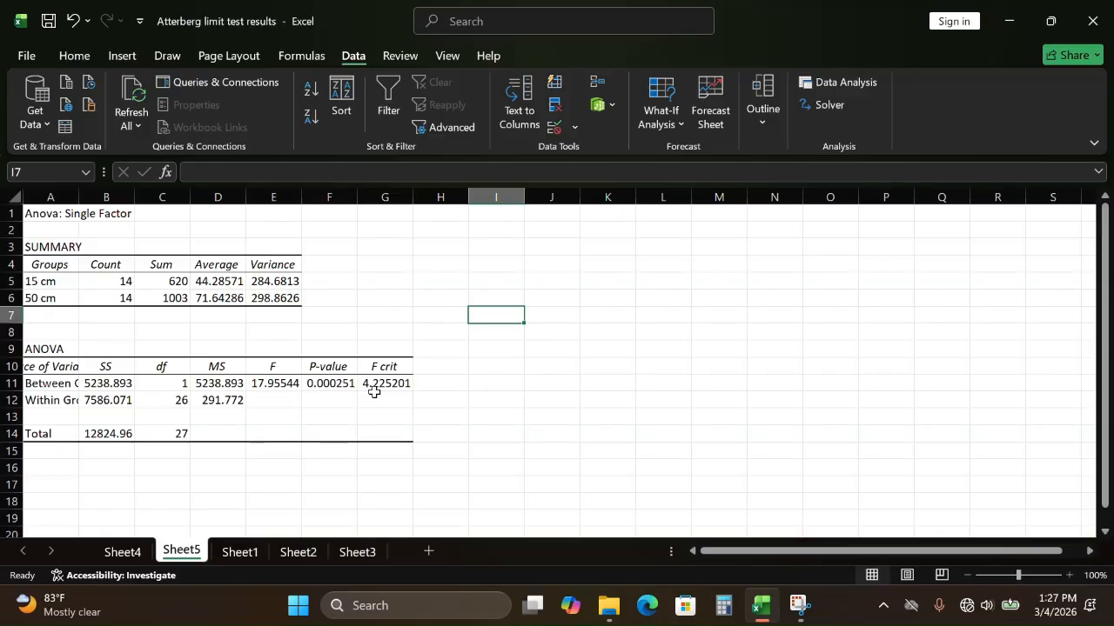
{"action": "left_click", "coordinate": [123, 552]}
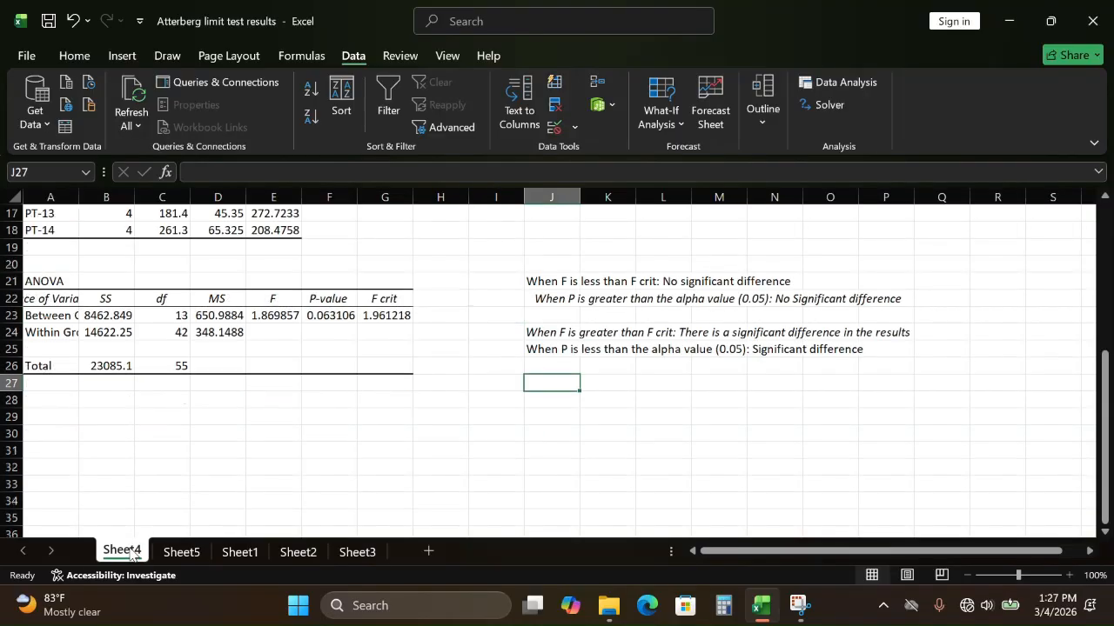
{"action": "left_click", "coordinate": [242, 552]}
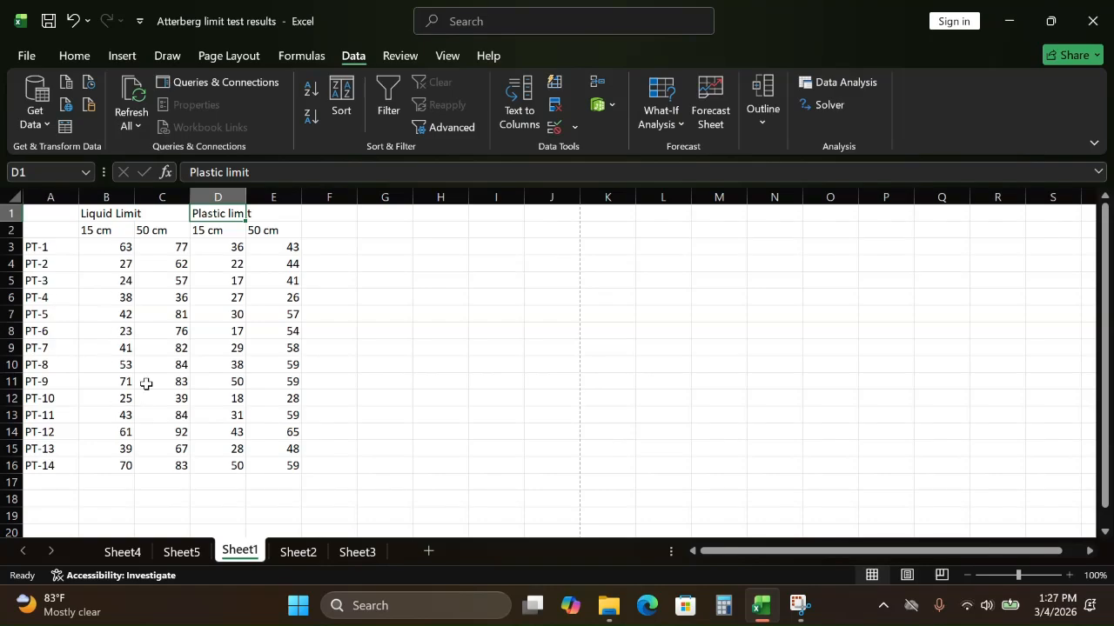
{"action": "left_click", "coordinate": [859, 82]}
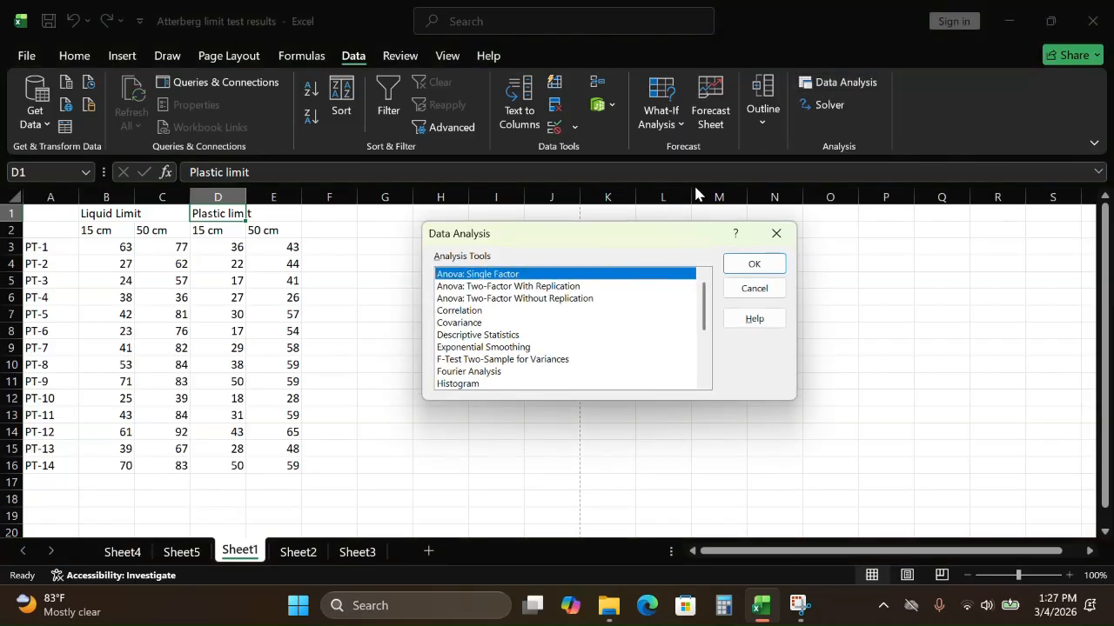
{"action": "left_click", "coordinate": [750, 263]}
{"action": "left_click", "coordinate": [641, 236]}
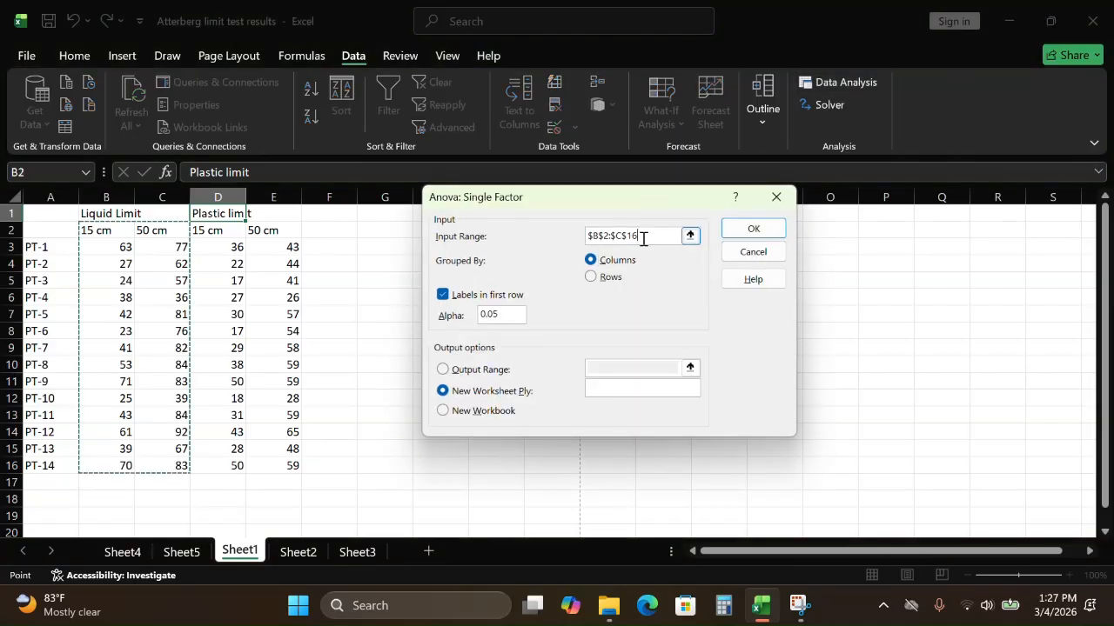
{"action": "key", "text": "BackSpace"}
{"action": "key", "text": "BackSpace"}
{"action": "key", "text": "BackSpace"}
{"action": "key", "text": "BackSpace"}
{"action": "key", "text": "BackSpace"}
{"action": "key", "text": "BackSpace"}
{"action": "key", "text": "BackSpace"}
{"action": "key", "text": "BackSpace"}
{"action": "key", "text": "BackSpace"}
{"action": "key", "text": "BackSpace"}
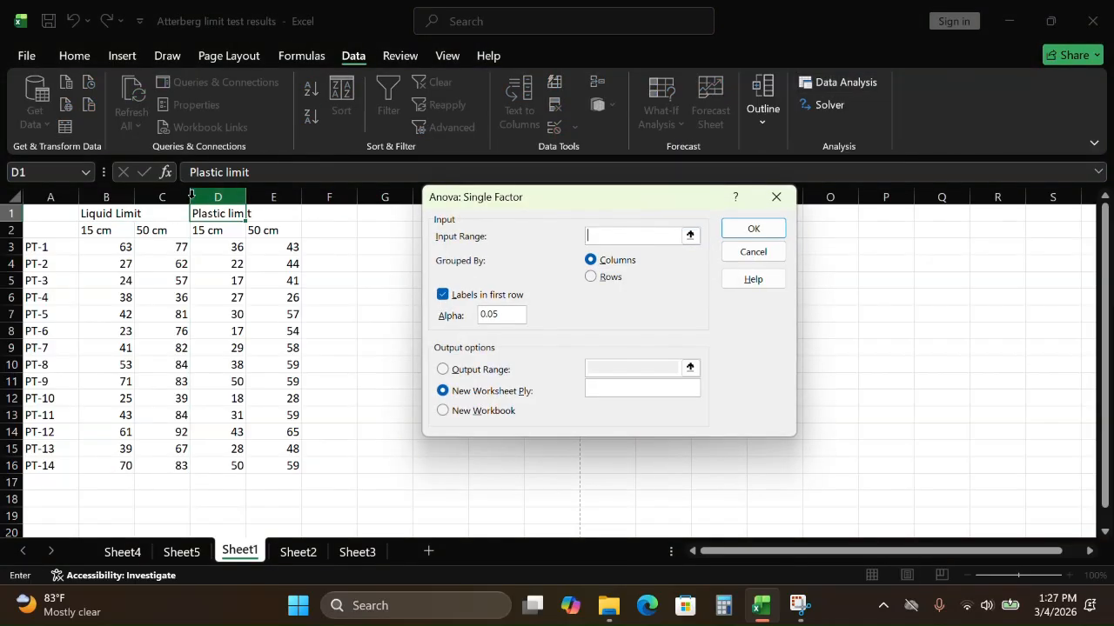
{"action": "left_click_drag", "start_coordinate": [217, 231], "coordinate": [290, 466]}
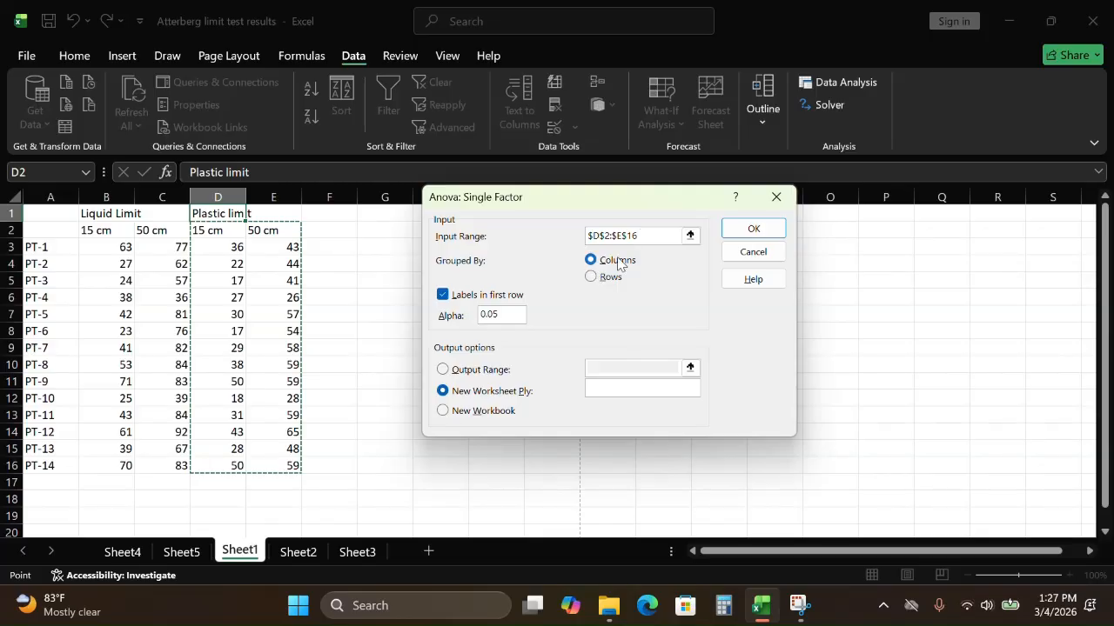
{"action": "left_click", "coordinate": [747, 228]}
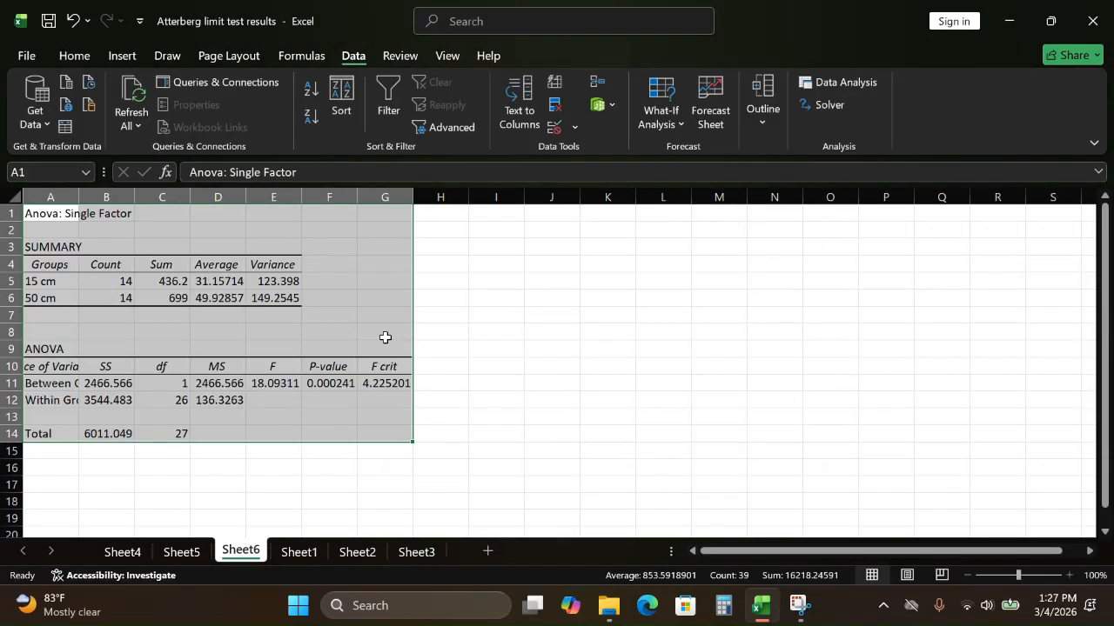
{"action": "left_click", "coordinate": [513, 401]}
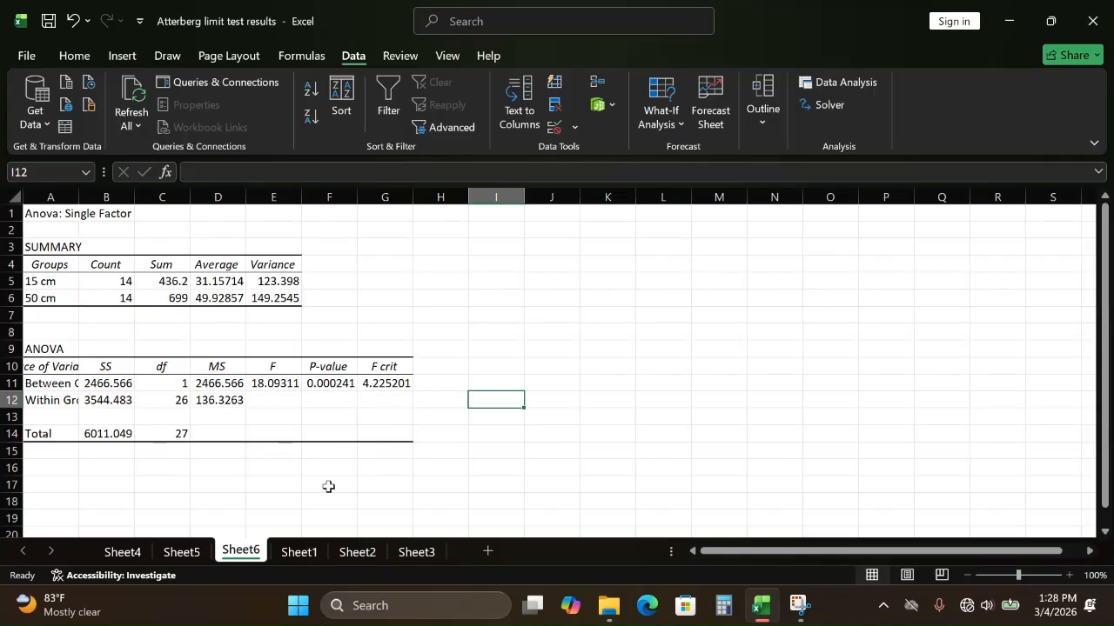
{"action": "left_click", "coordinate": [131, 551]}
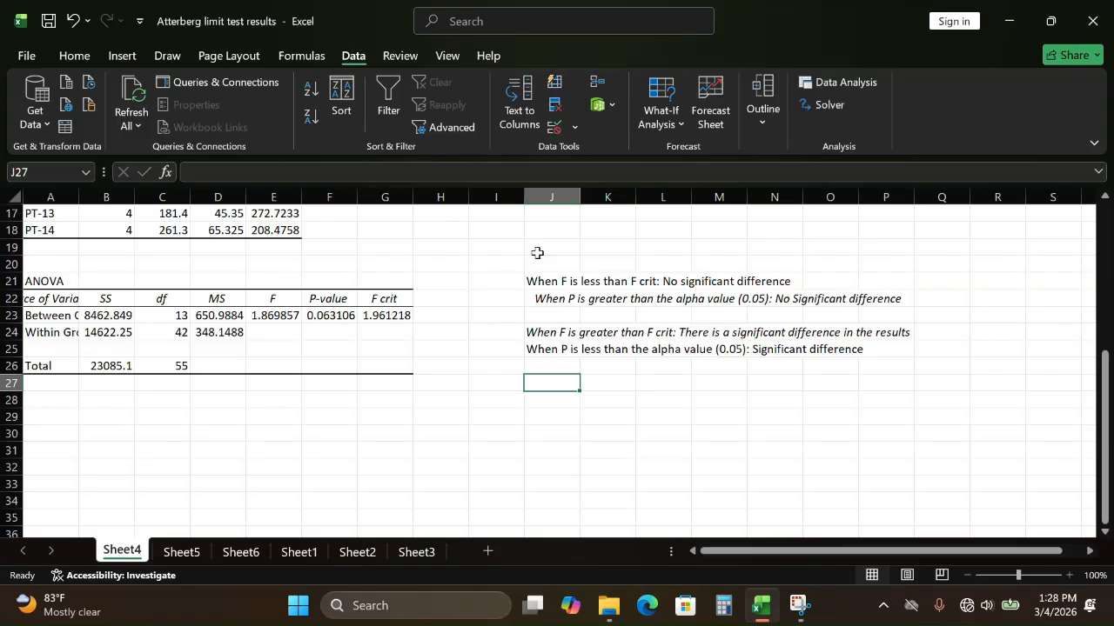
{"action": "left_click", "coordinate": [835, 82]}
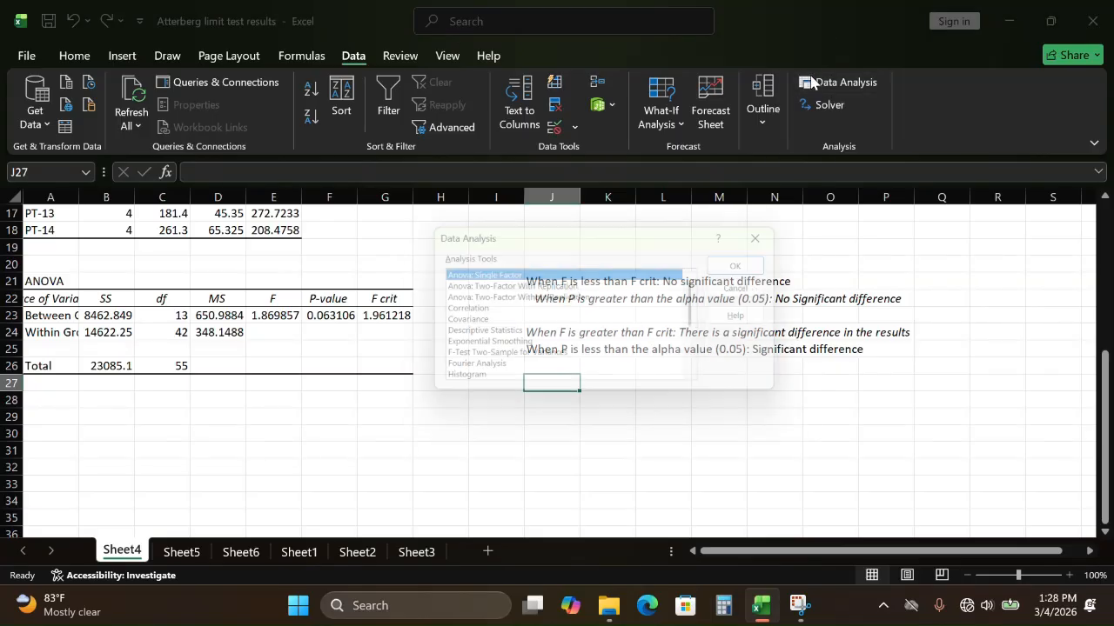
{"action": "left_click", "coordinate": [775, 233]}
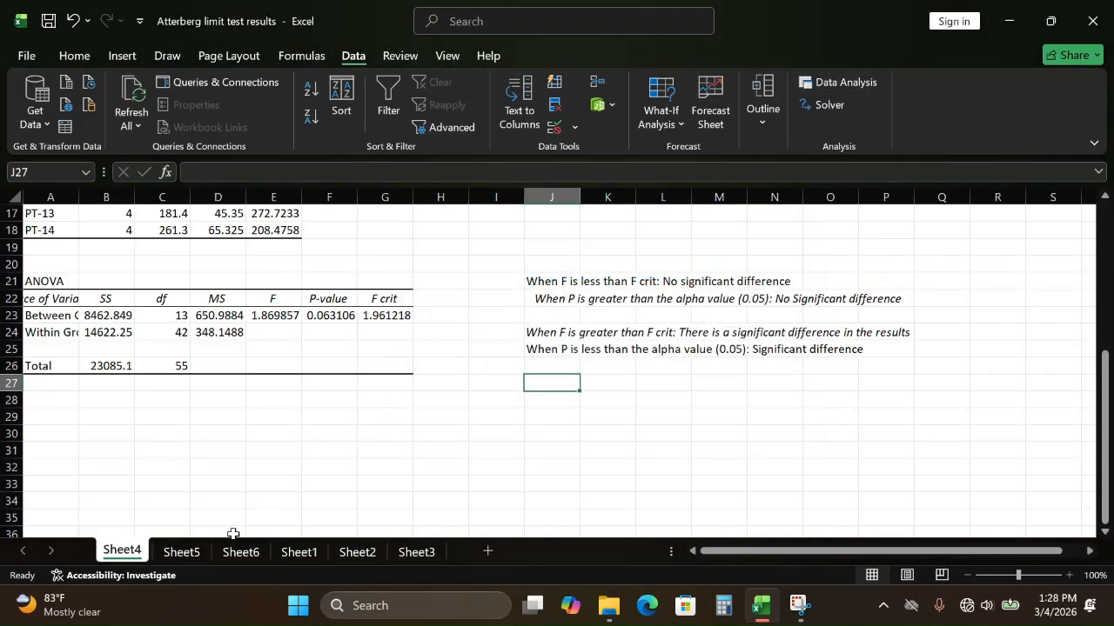
Step: Run a two-factor ANOVA without replication on Sheet1's Liquid Limit data A2:C16, with labels and output to a new worksheet
{"action": "left_click", "coordinate": [297, 552]}
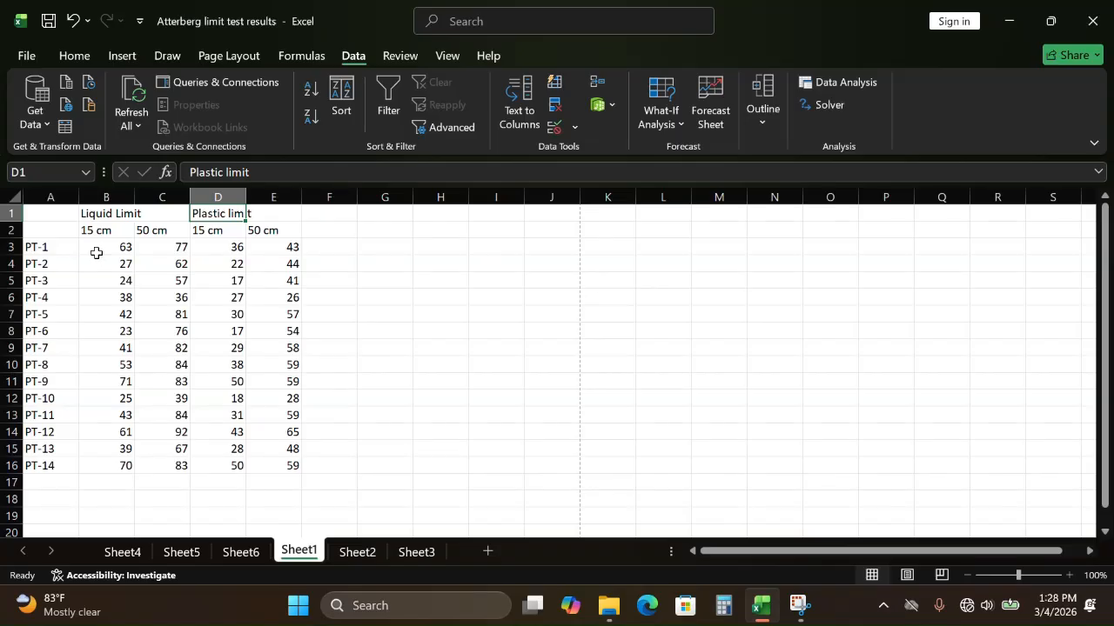
{"action": "left_click", "coordinate": [841, 82]}
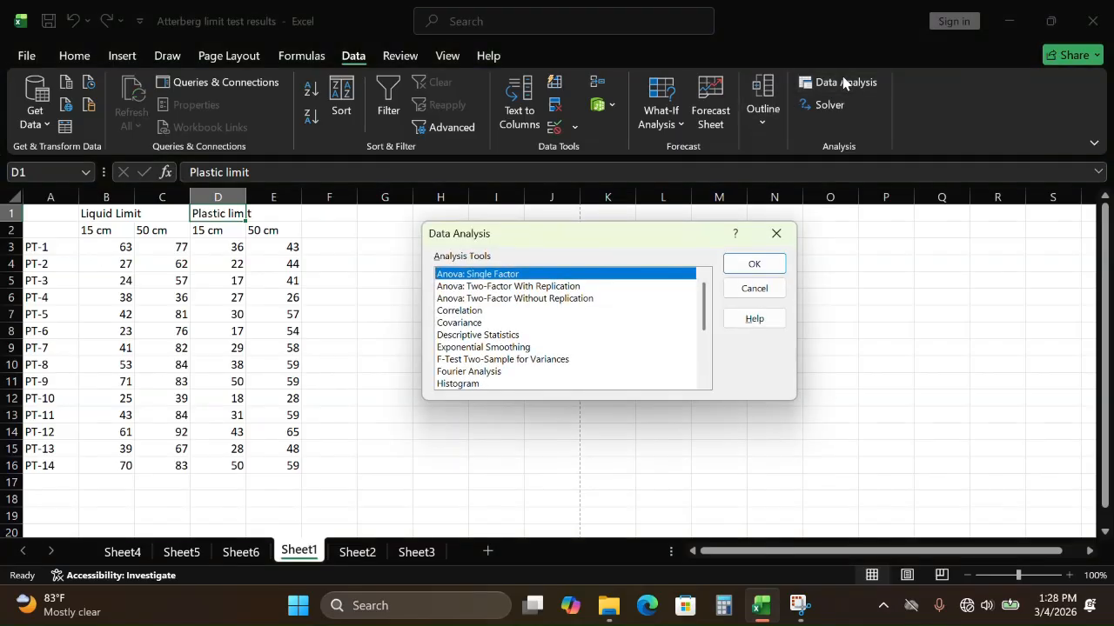
{"action": "left_click", "coordinate": [489, 298]}
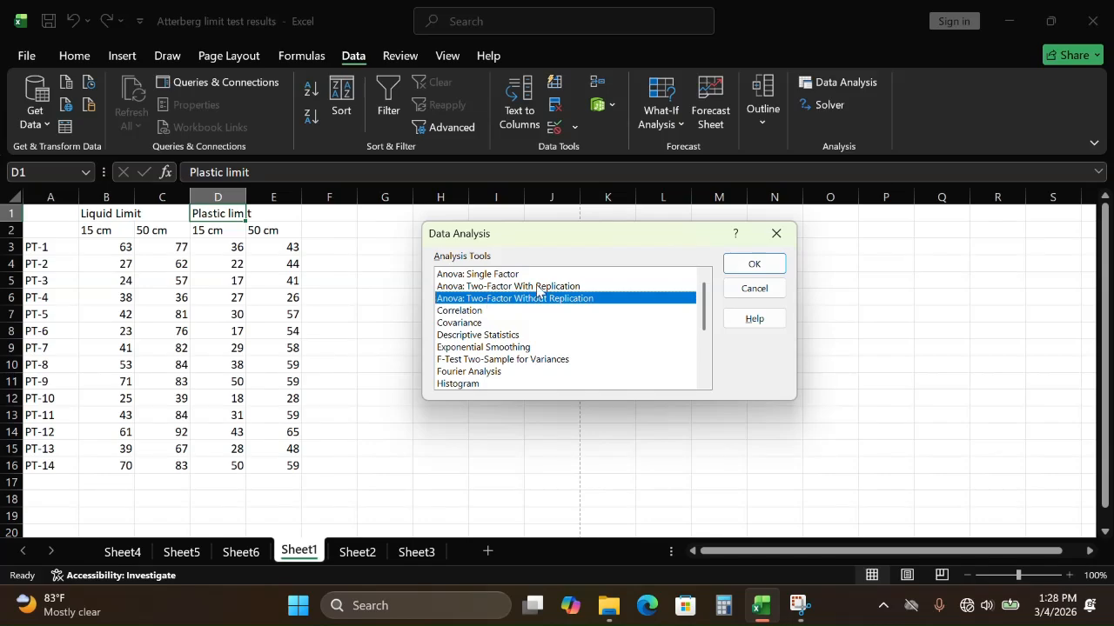
{"action": "left_click", "coordinate": [753, 264]}
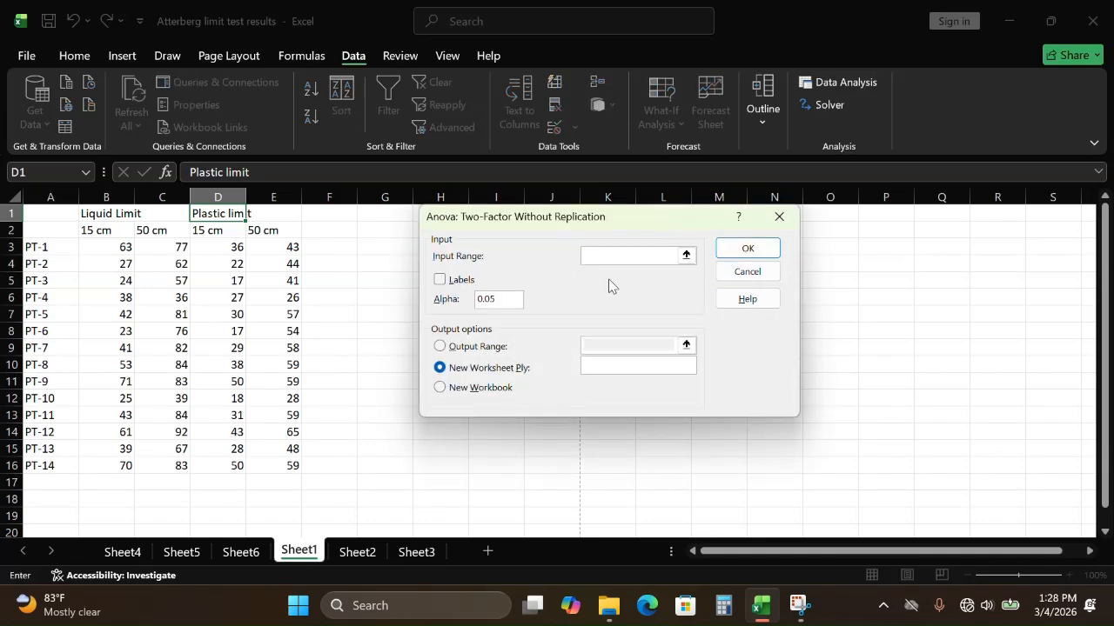
{"action": "left_click", "coordinate": [55, 229]}
{"action": "left_click_drag", "start_coordinate": [72, 230], "coordinate": [166, 470]}
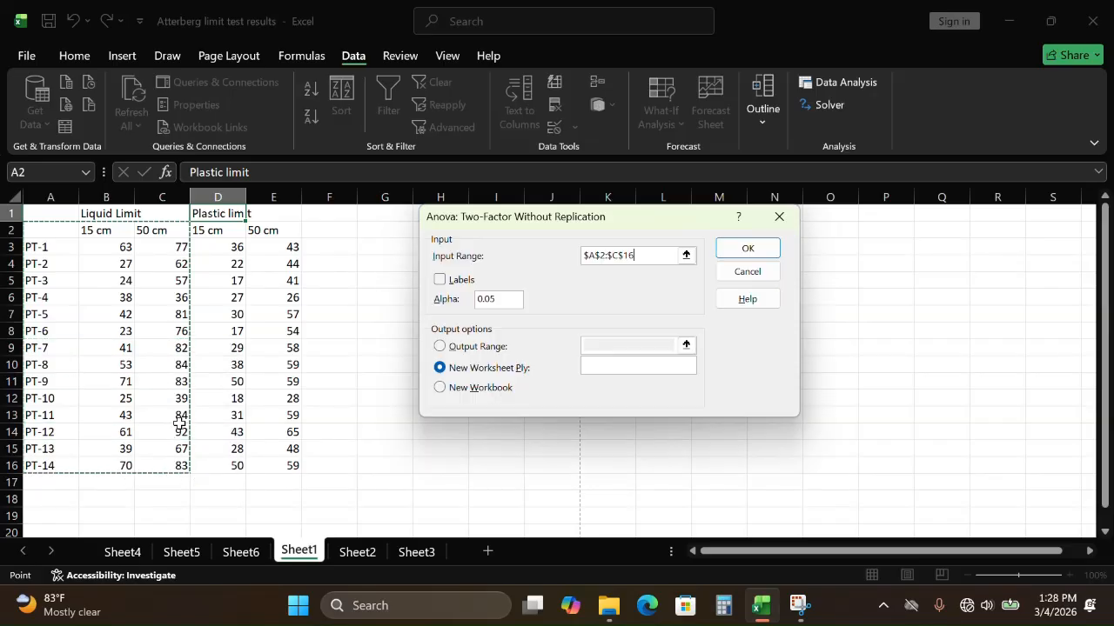
{"action": "left_click", "coordinate": [440, 281]}
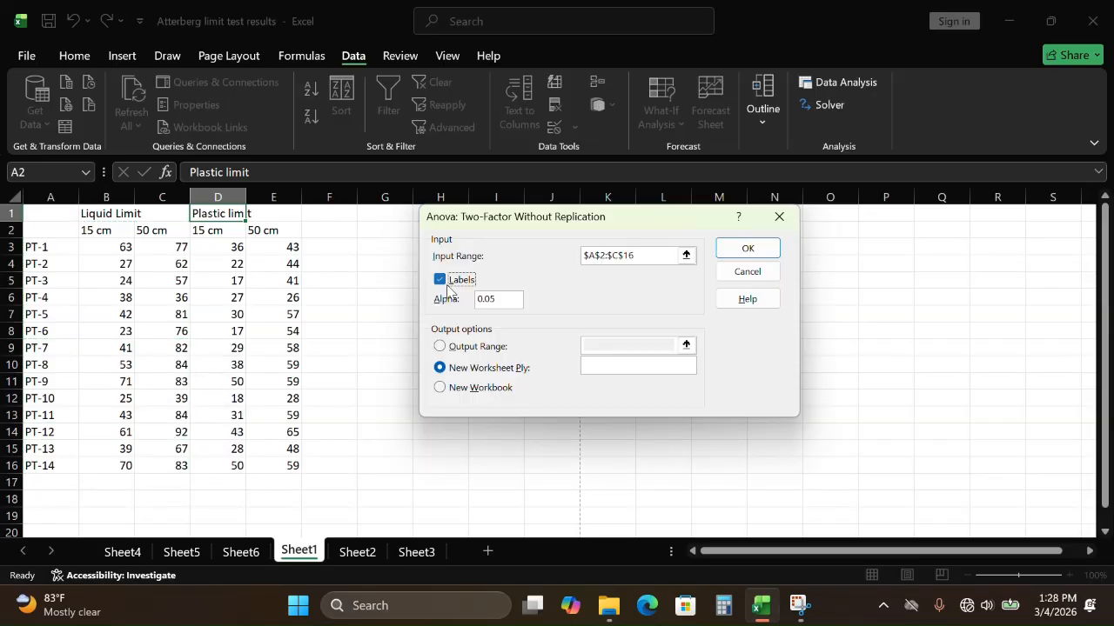
{"action": "left_click", "coordinate": [746, 250]}
{"action": "scroll", "coordinate": [487, 360], "scroll_direction": "down", "scroll_amount": 4}
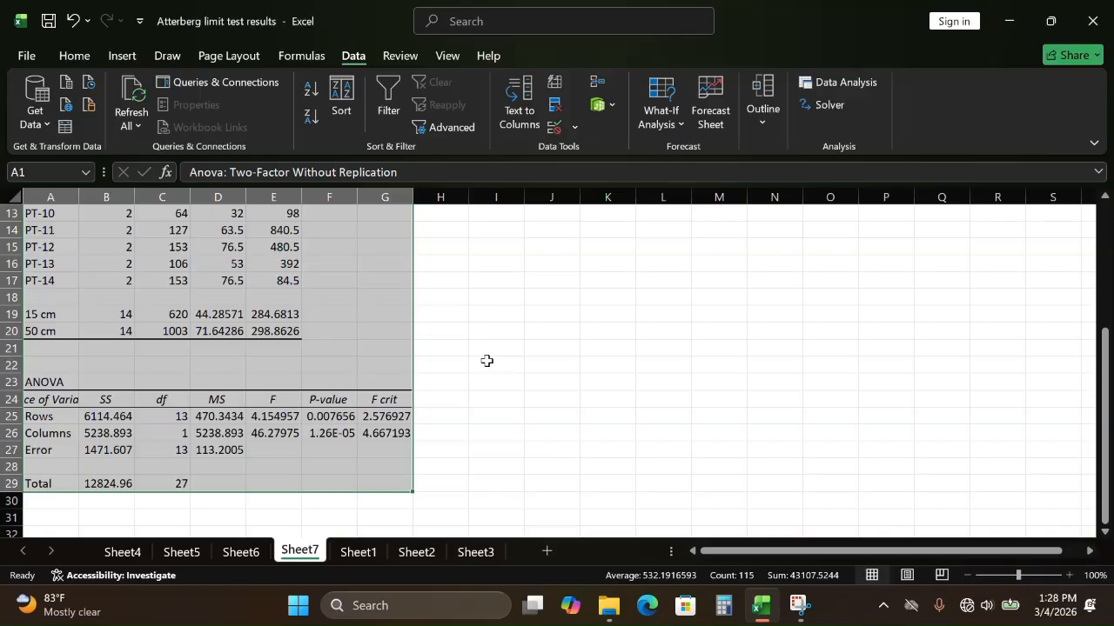
{"action": "left_click", "coordinate": [473, 36]}
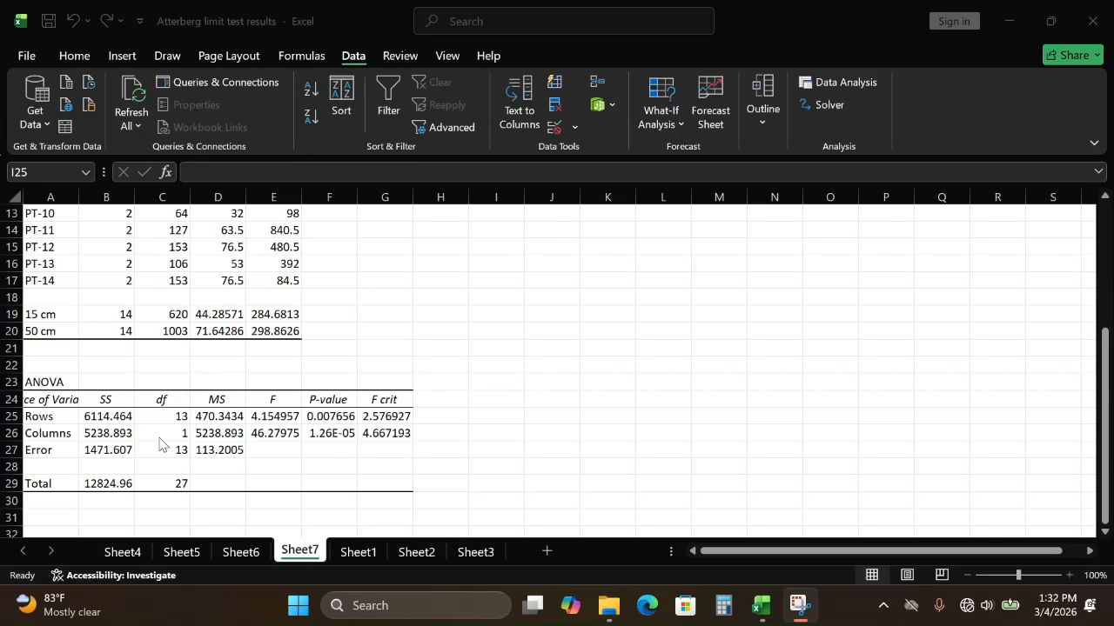
Step: Insert a clustered column chart of Sheet1's Liquid Limit data A1:C16 and move it to start at column I
{"action": "left_click", "coordinate": [357, 552]}
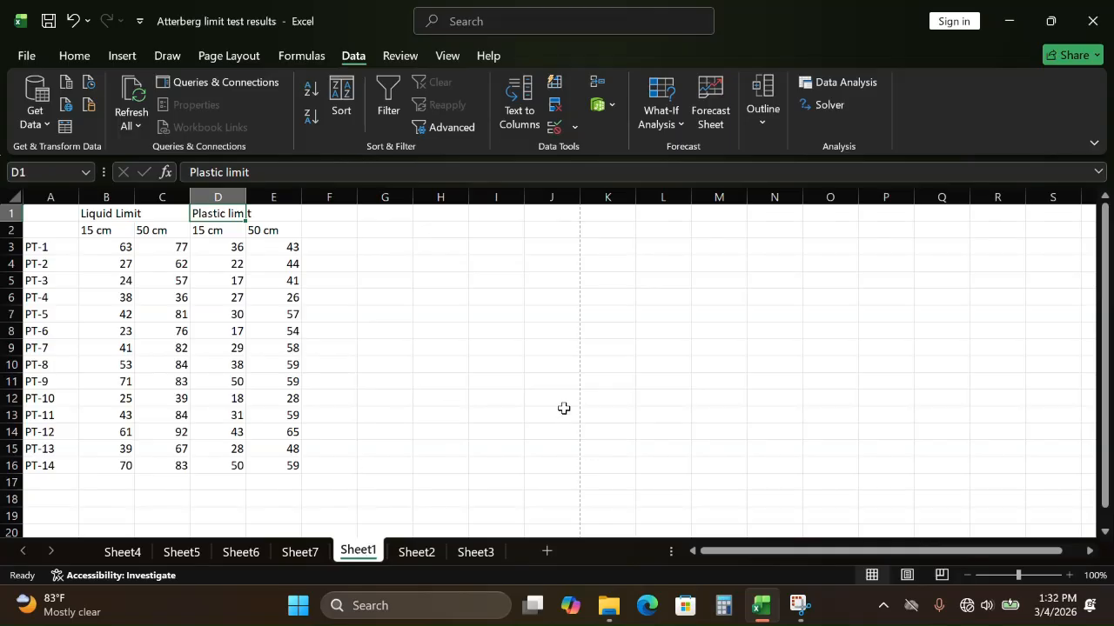
{"action": "left_click", "coordinate": [119, 55]}
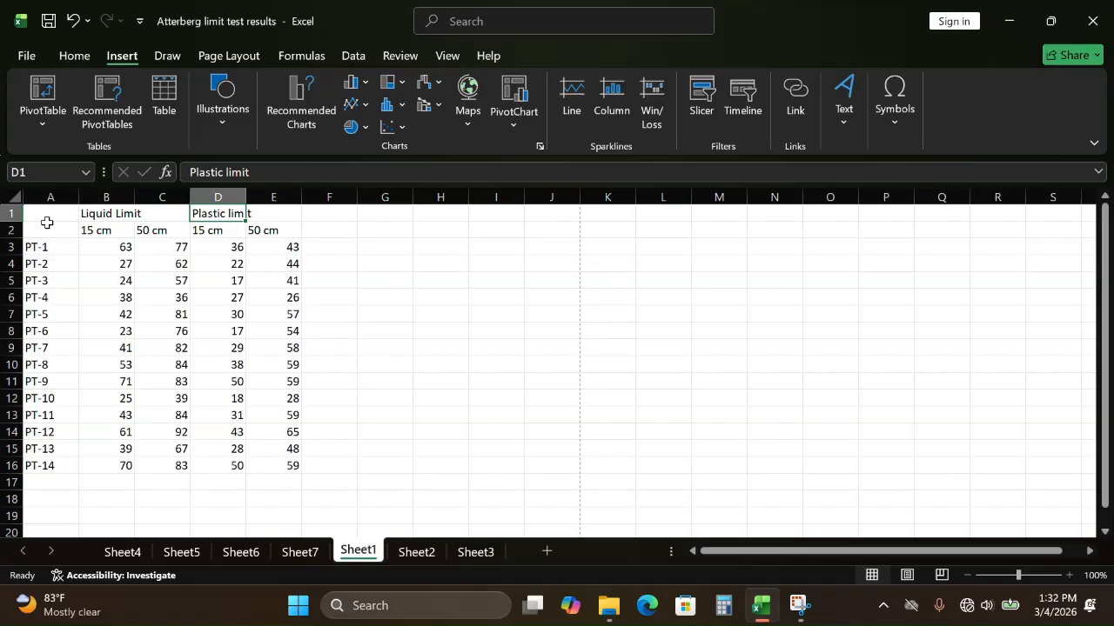
{"action": "left_click_drag", "start_coordinate": [47, 225], "coordinate": [166, 468]}
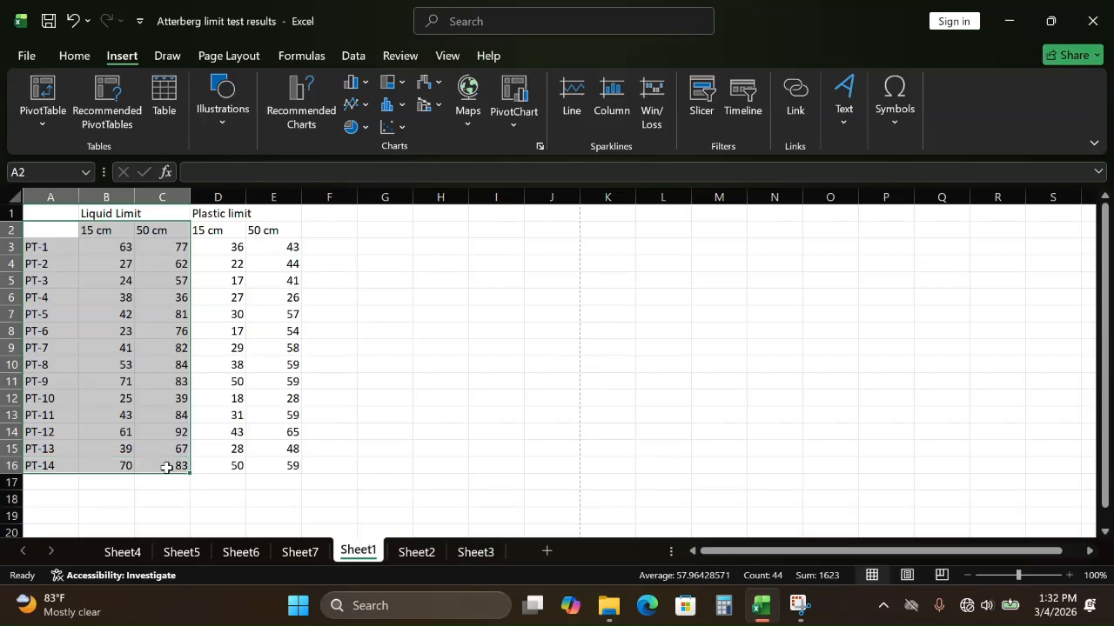
{"action": "left_click", "coordinate": [106, 331]}
{"action": "left_click_drag", "start_coordinate": [55, 217], "coordinate": [181, 461]}
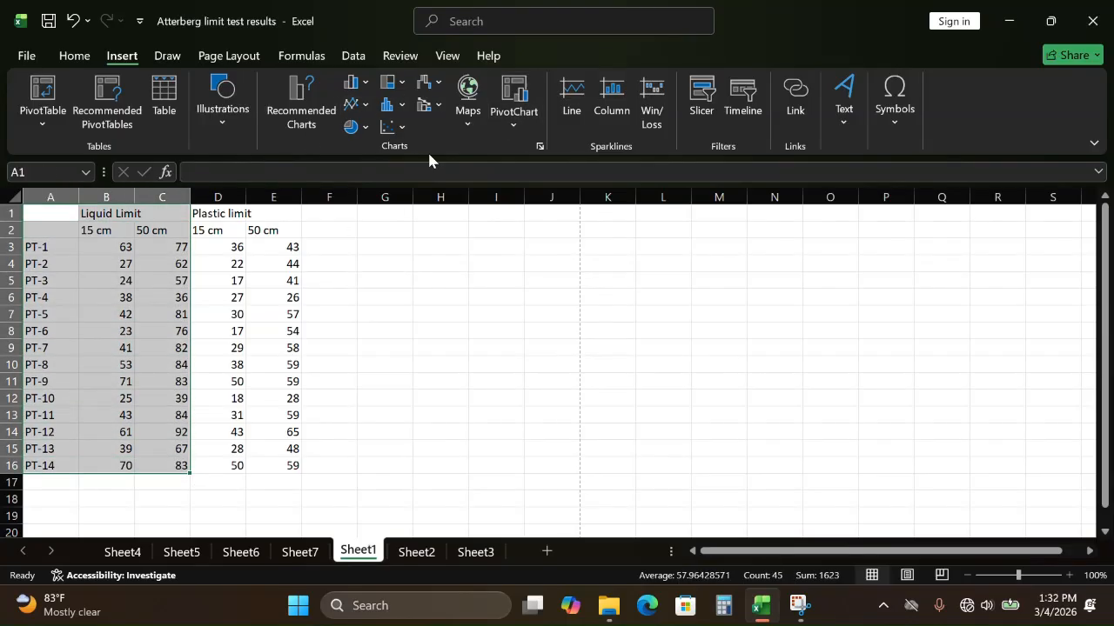
{"action": "left_click", "coordinate": [354, 84]}
{"action": "left_click", "coordinate": [375, 159]}
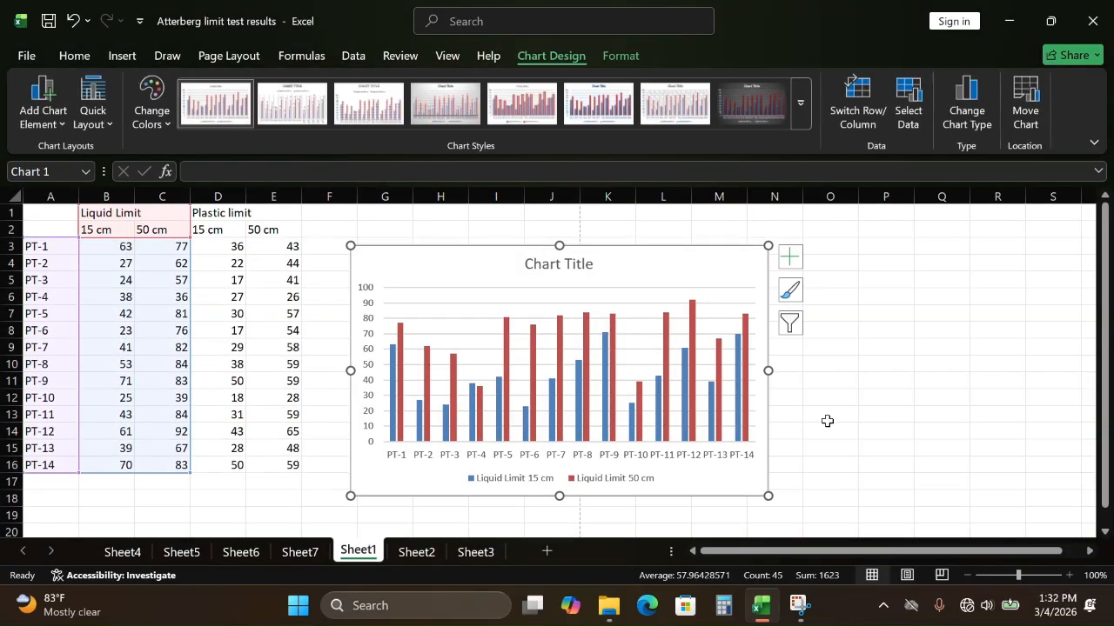
{"action": "left_click_drag", "start_coordinate": [742, 254], "coordinate": [856, 255]}
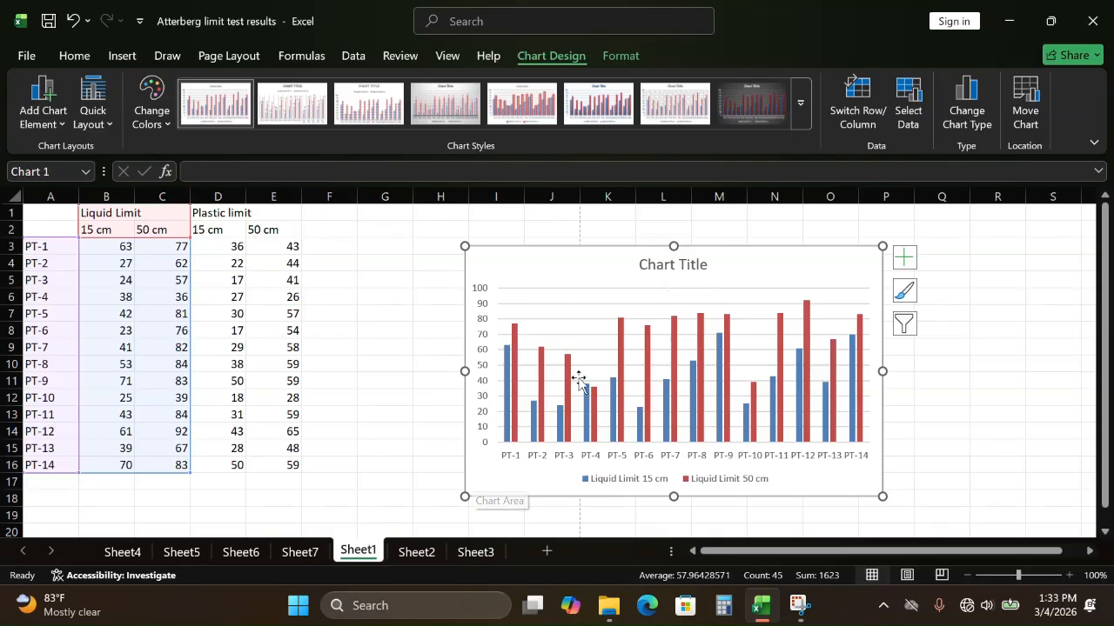
{"action": "left_click", "coordinate": [622, 61]}
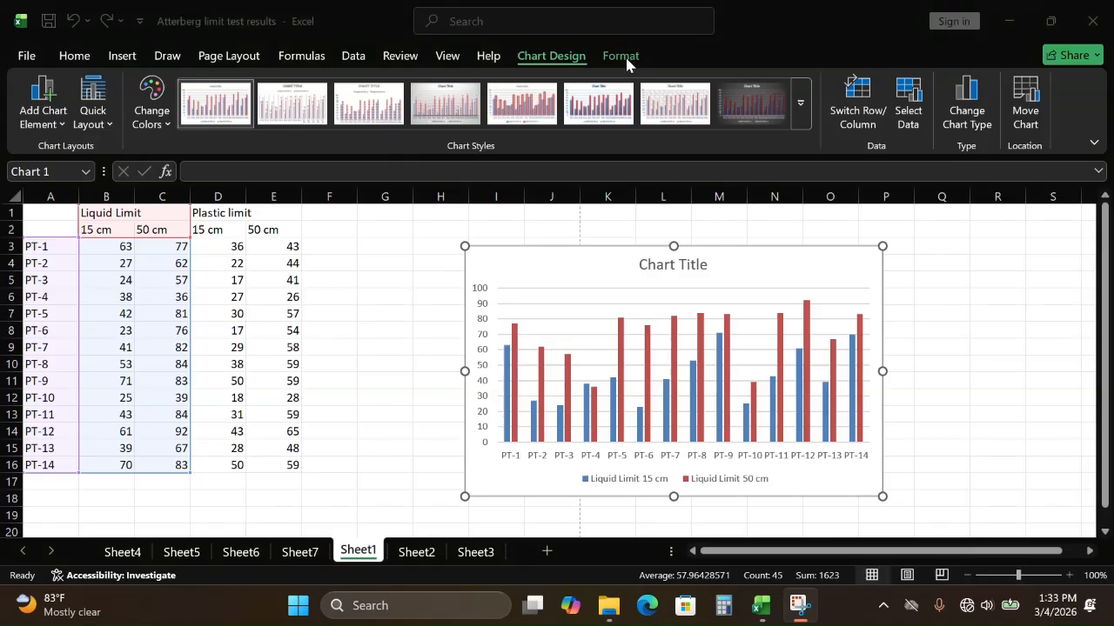
{"action": "left_click", "coordinate": [598, 255]}
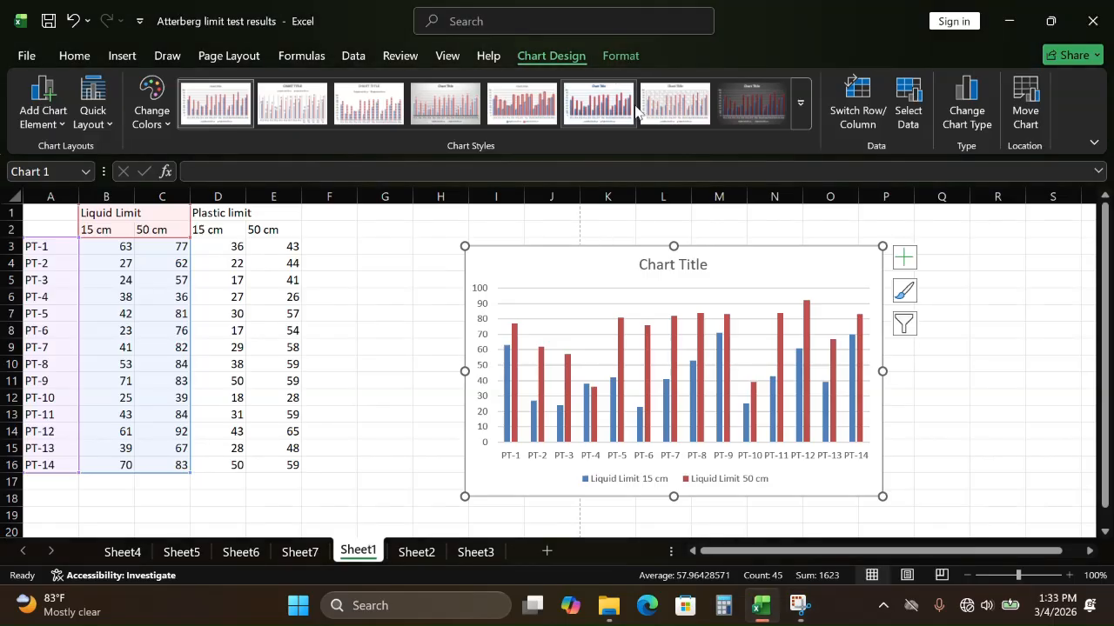
{"action": "left_click", "coordinate": [621, 60]}
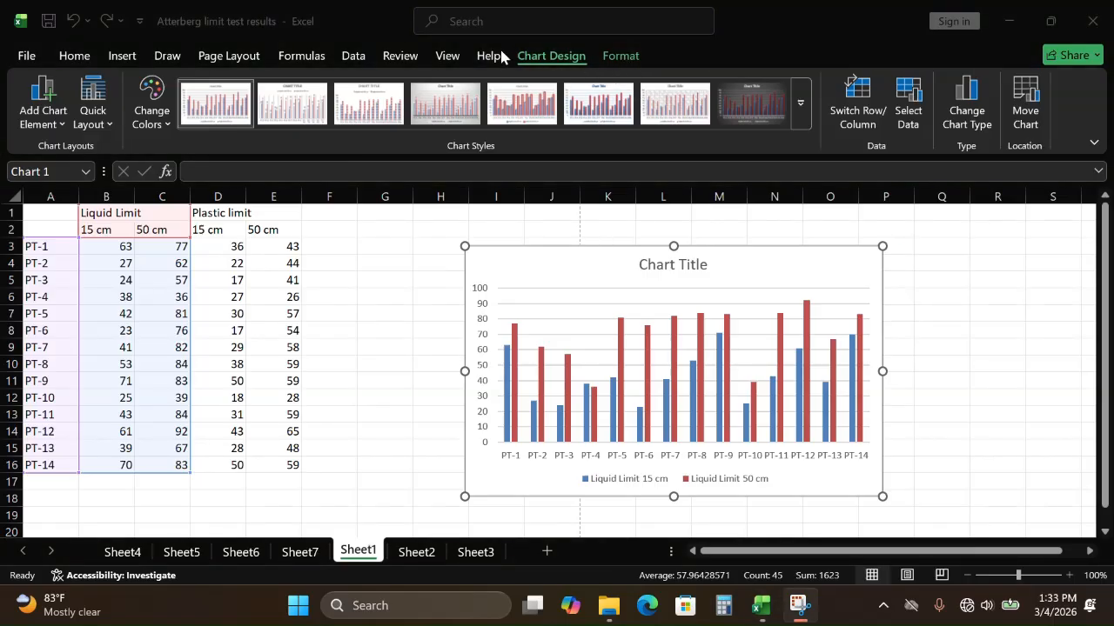
{"action": "left_click", "coordinate": [110, 117]}
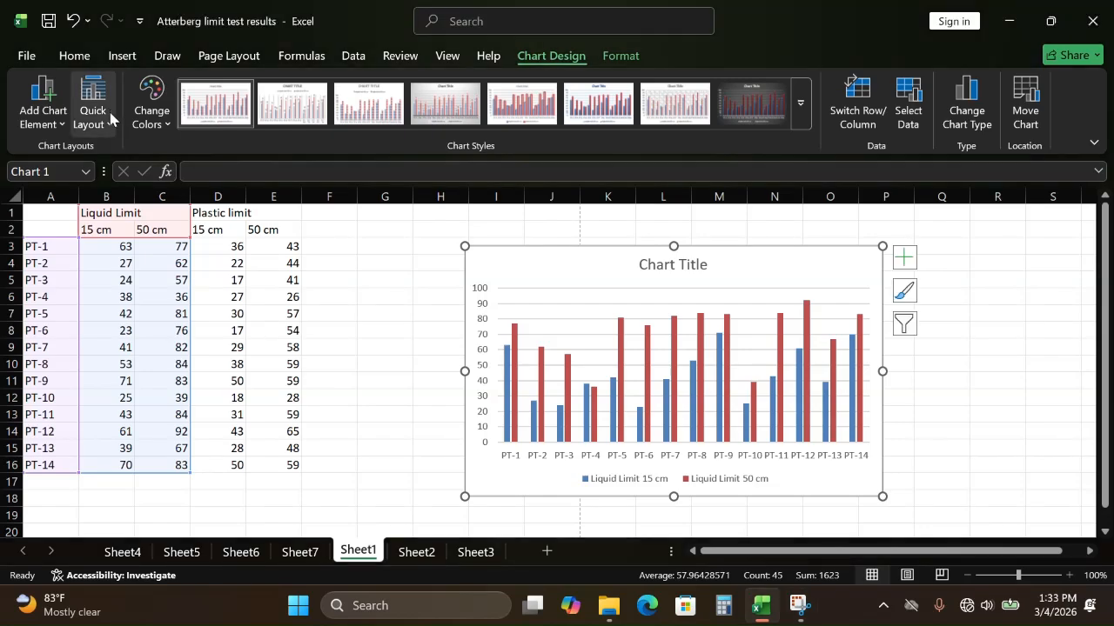
{"action": "left_click", "coordinate": [104, 122]}
Step: Add a primary horizontal axis title to the Liquid Limit chart
{"action": "left_click", "coordinate": [61, 125]}
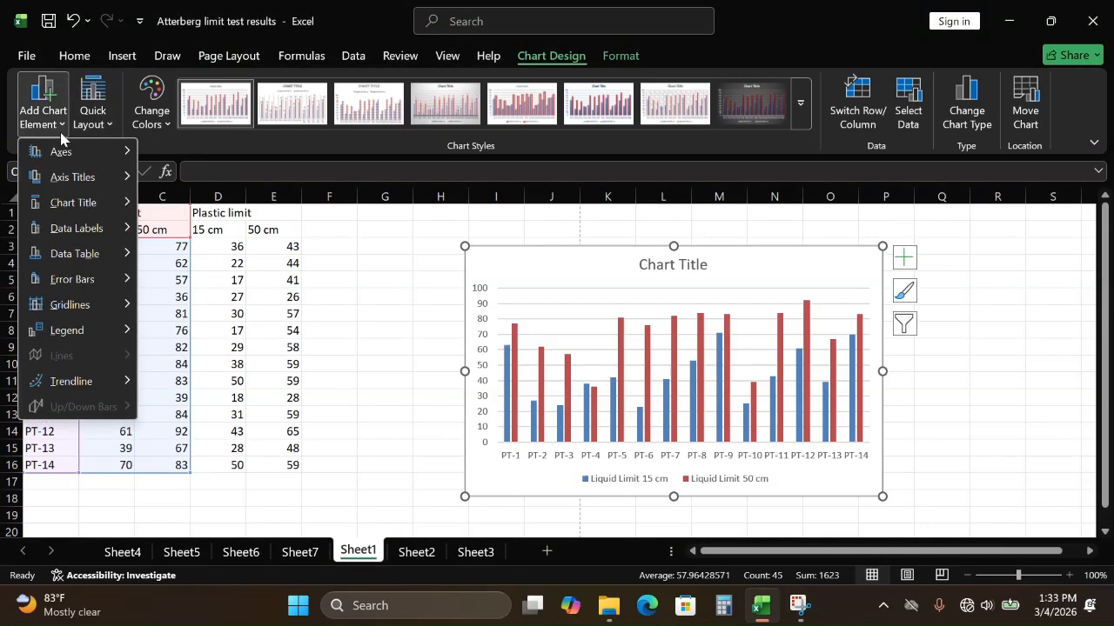
{"action": "mouse_move", "coordinate": [108, 176]}
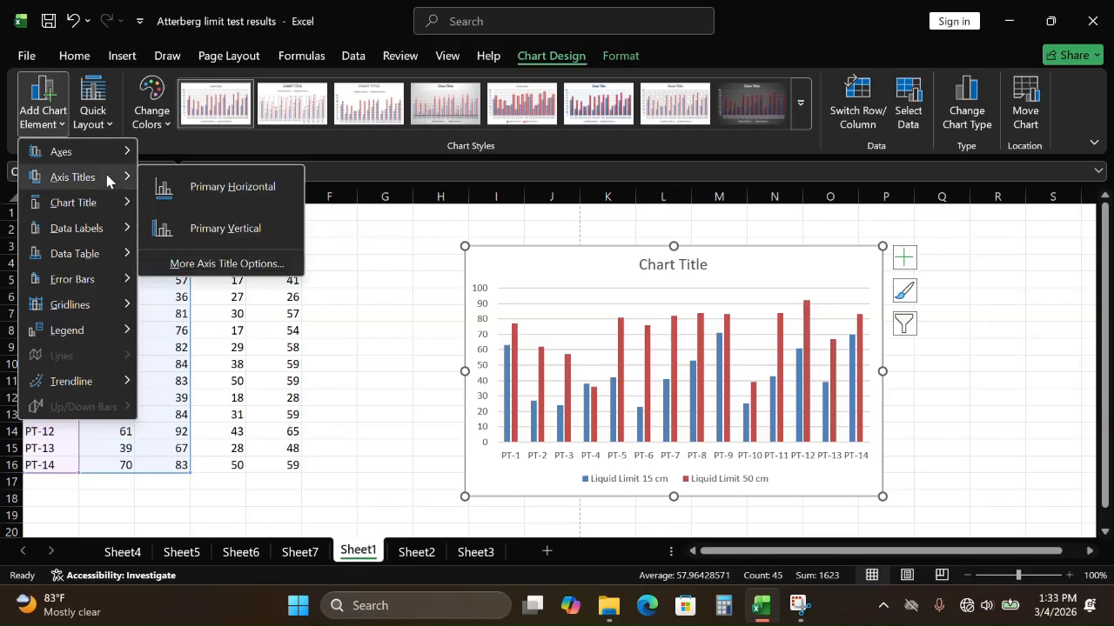
{"action": "left_click", "coordinate": [204, 189]}
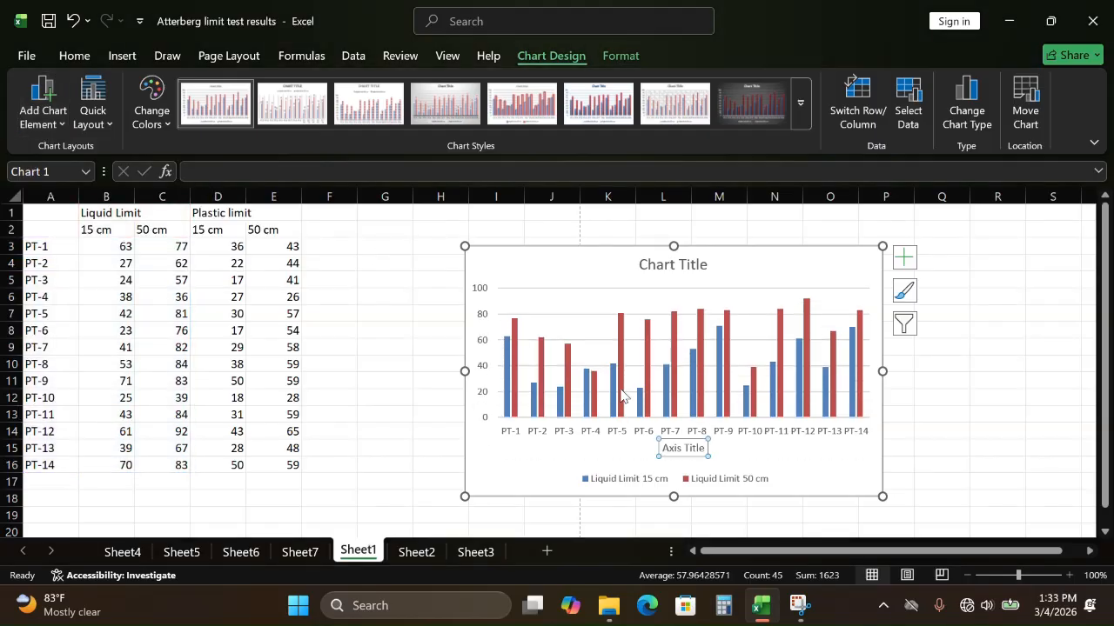
Step: Replace the horizontal axis title's placeholder text with "Location"
{"action": "left_click", "coordinate": [687, 449]}
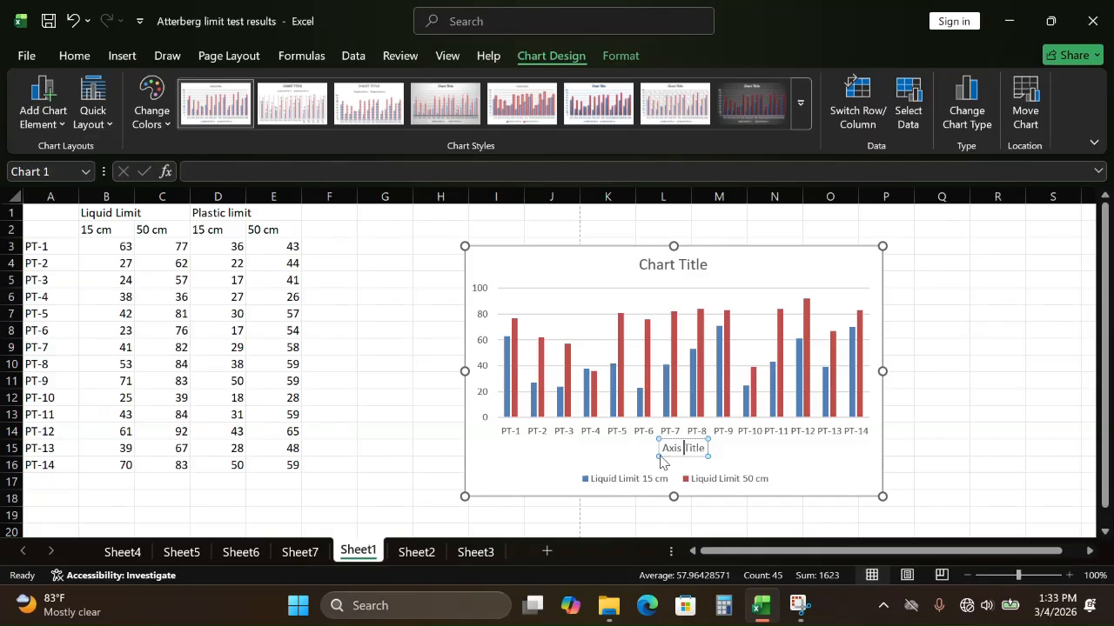
{"action": "key", "text": "Delete"}
{"action": "key", "text": "Delete"}
{"action": "key", "text": "Delete"}
{"action": "key", "text": "Delete"}
{"action": "key", "text": "BackSpace"}
{"action": "key", "text": "BackSpace"}
{"action": "key", "text": "BackSpace"}
{"action": "key", "text": "BackSpace"}
{"action": "key", "text": "BackSpace"}
{"action": "key", "text": "BackSpace"}
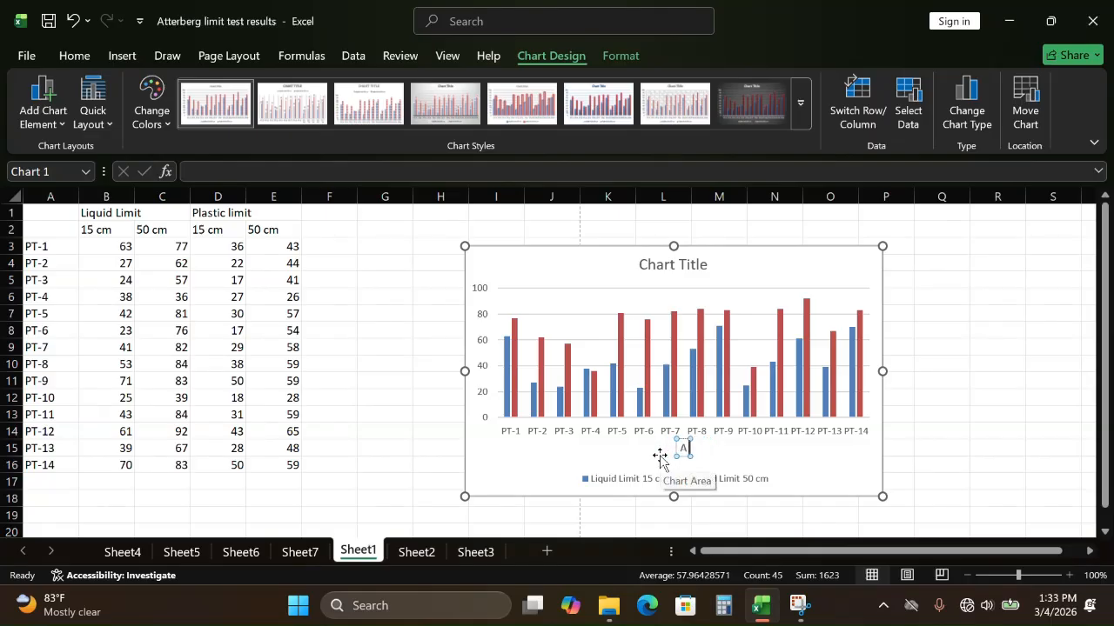
{"action": "type", "text": "Location"}
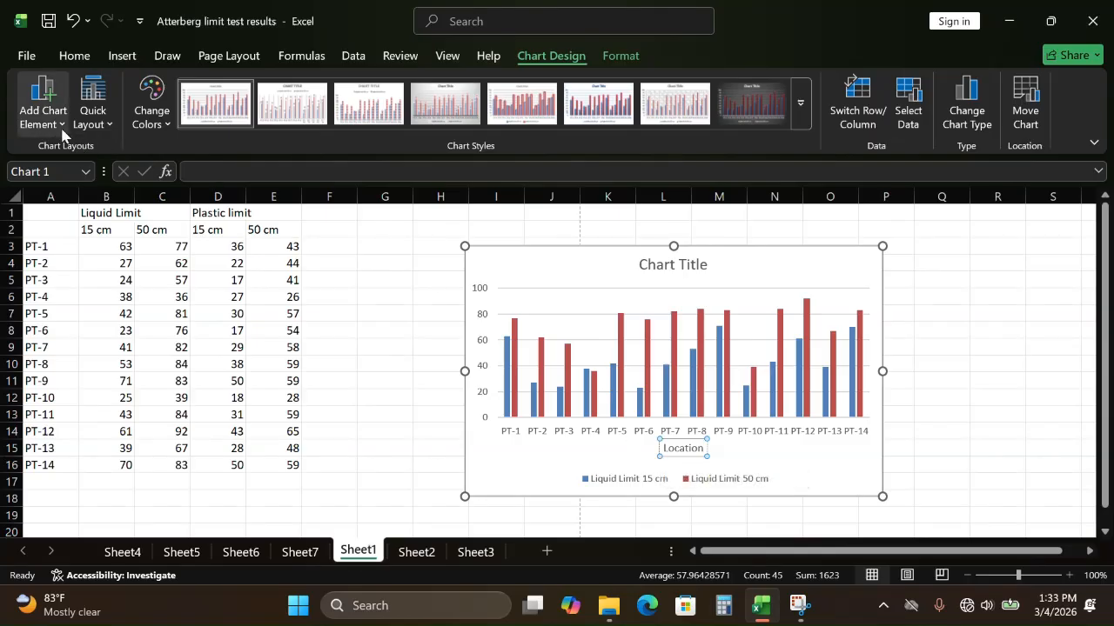
Step: Add a primary vertical axis title to the Liquid Limit chart reading "Percentages (%)"
{"action": "left_click", "coordinate": [43, 108]}
{"action": "mouse_move", "coordinate": [121, 179]}
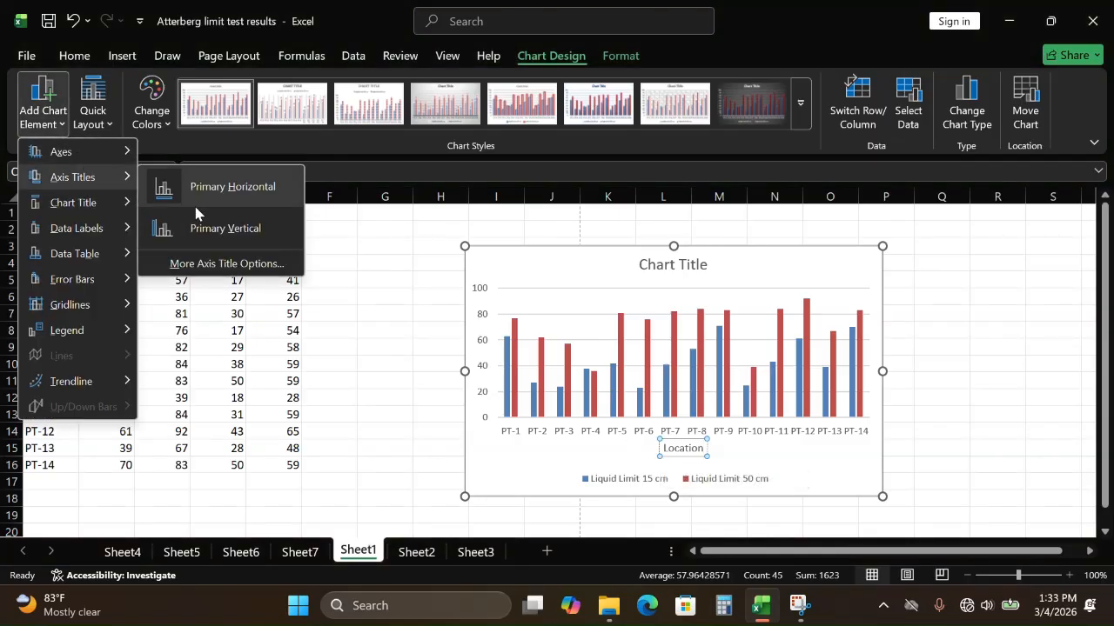
{"action": "left_click", "coordinate": [199, 229]}
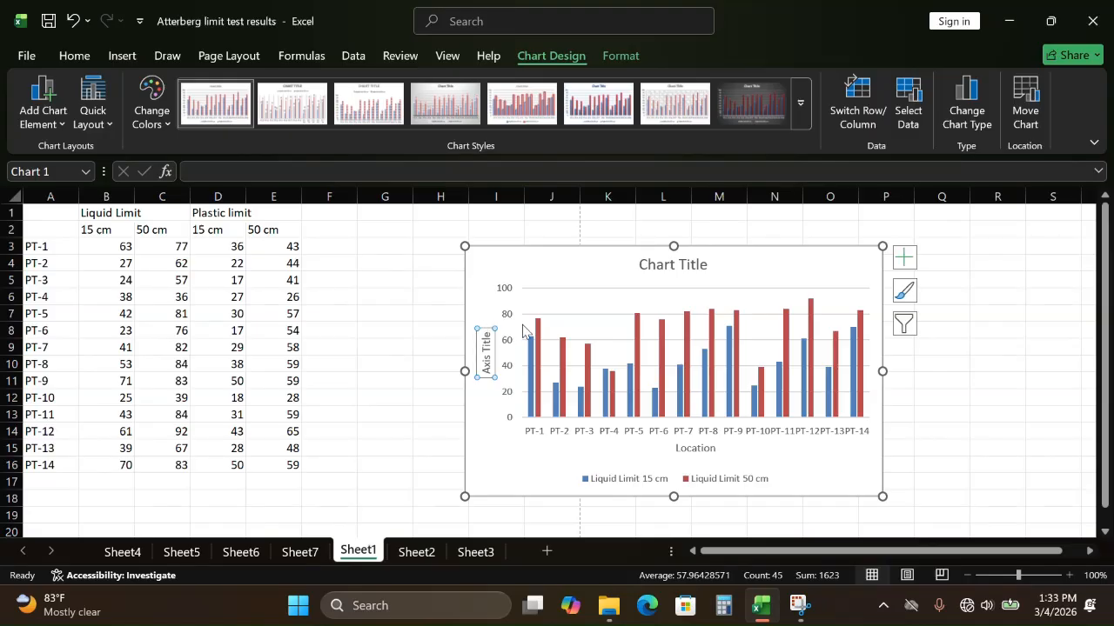
{"action": "left_click", "coordinate": [489, 335]}
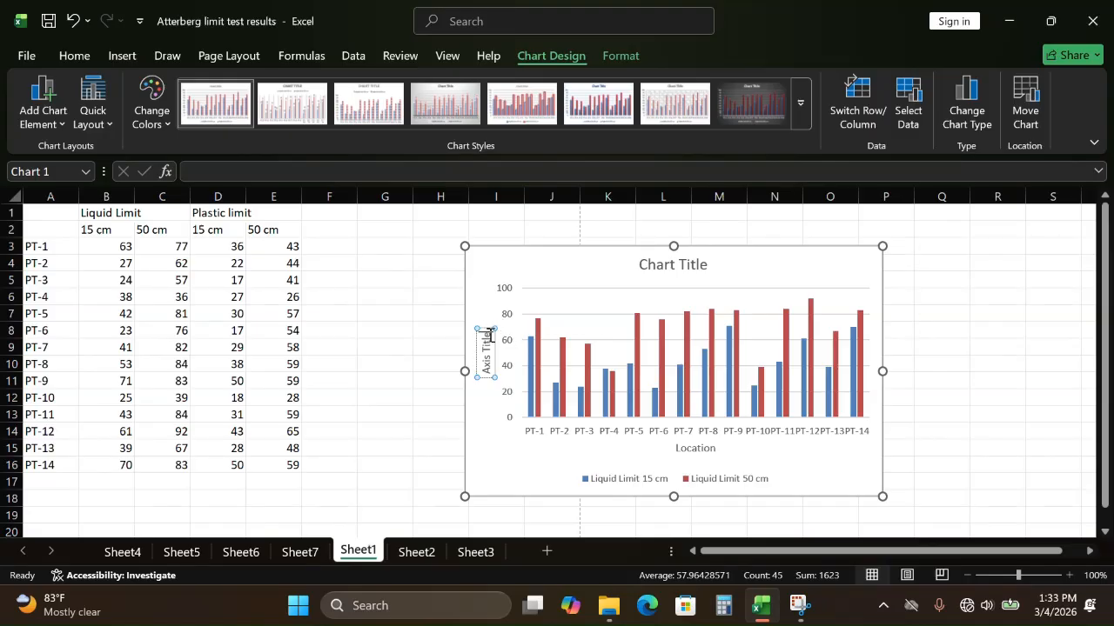
{"action": "key", "text": "BackSpace"}
{"action": "key", "text": "BackSpace"}
{"action": "key", "text": "BackSpace"}
{"action": "key", "text": "BackSpace"}
{"action": "key", "text": "BackSpace"}
{"action": "key", "text": "BackSpace"}
{"action": "key", "text": "BackSpace"}
{"action": "key", "text": "BackSpace"}
{"action": "key", "text": "BackSpace"}
{"action": "key", "text": "BackSpace"}
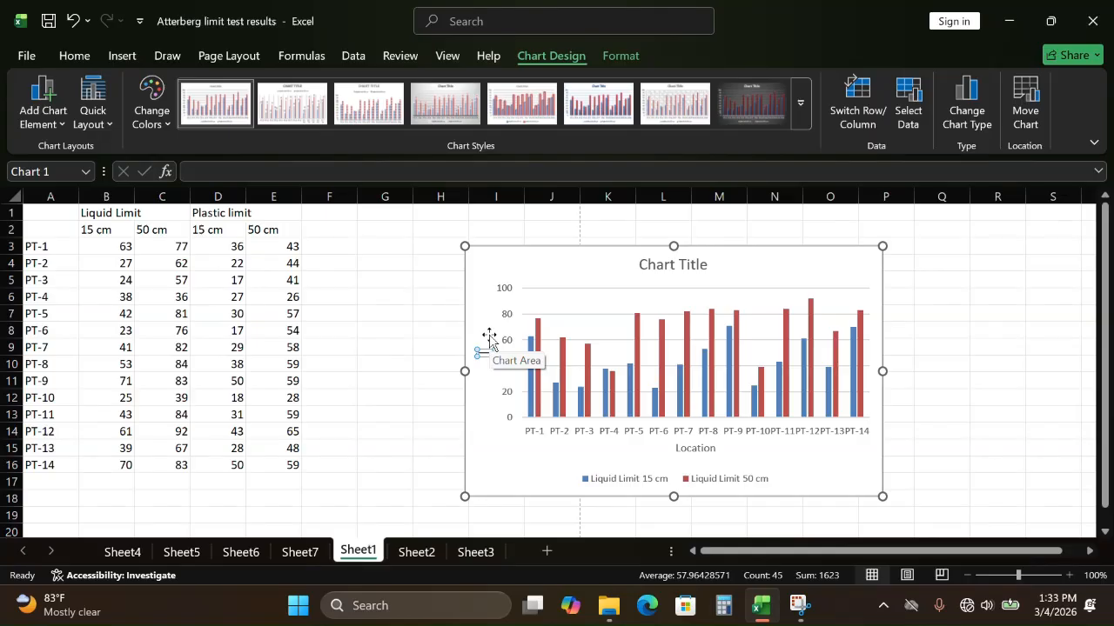
{"action": "type", "text": "Percentage"}
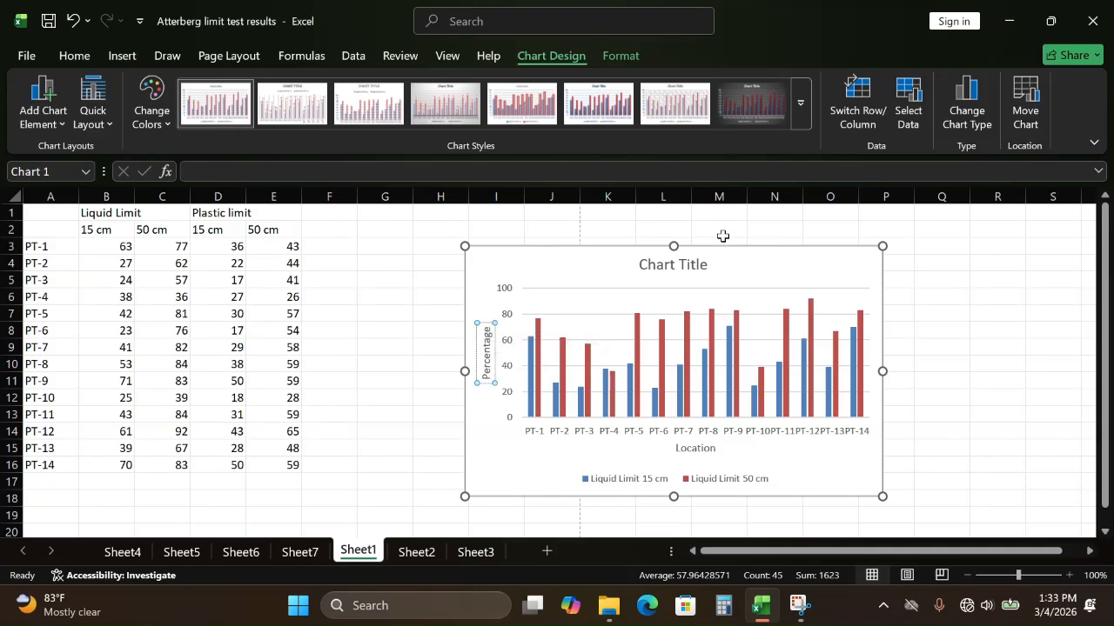
{"action": "type", "text": "s"}
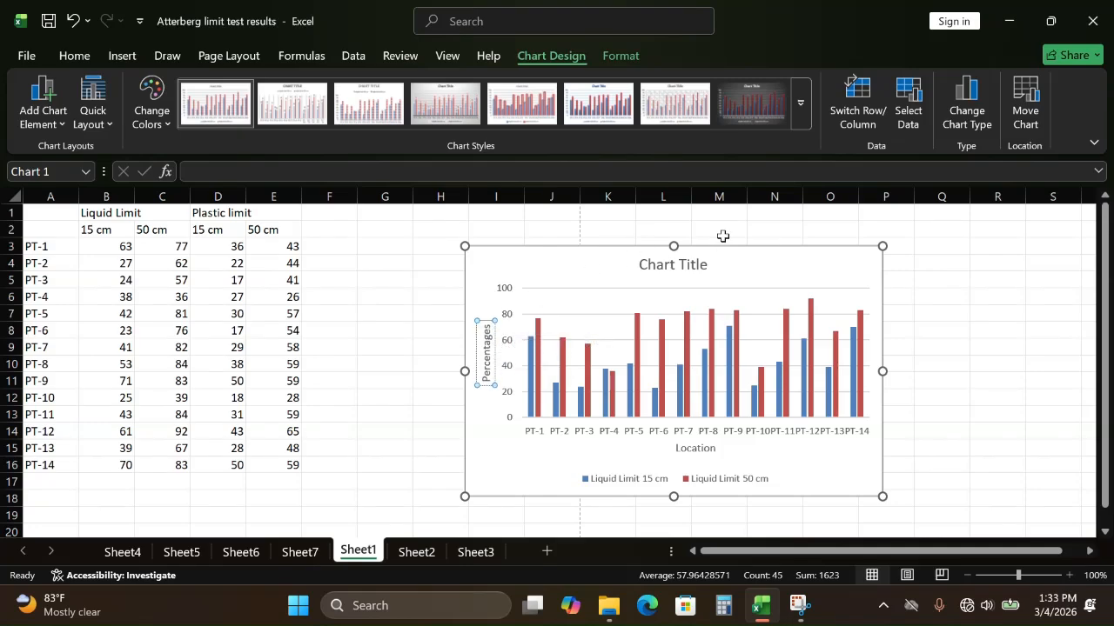
{"action": "type", "text": " (%)"}
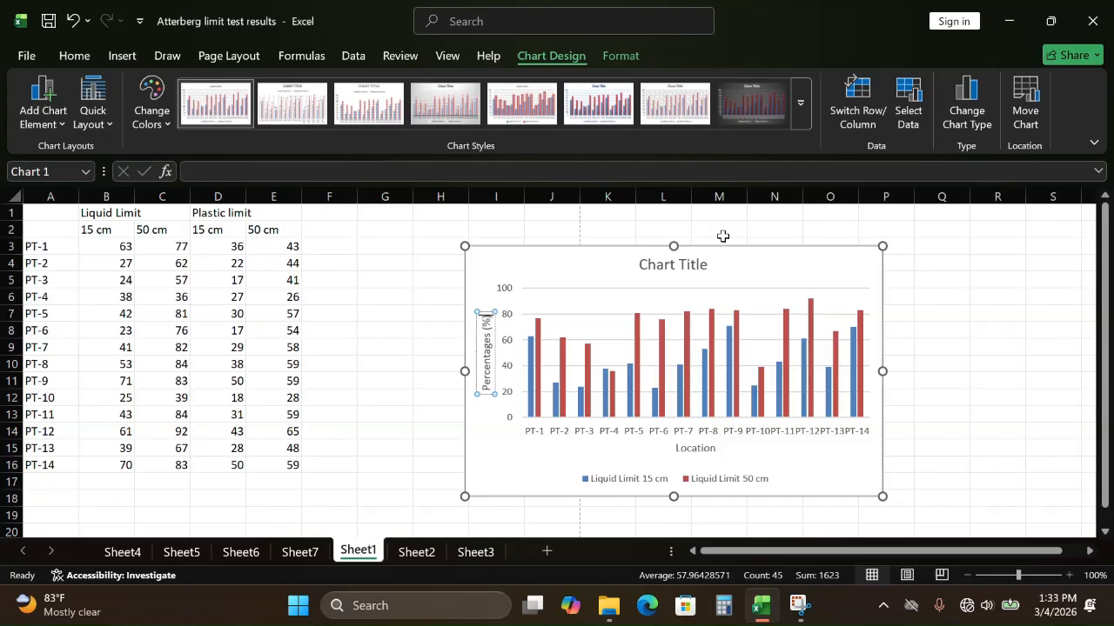
Step: Delete the chart title and the horizontal gridlines from the Liquid Limit chart, and deselect the chart
{"action": "left_click", "coordinate": [736, 267]}
{"action": "left_click", "coordinate": [696, 266]}
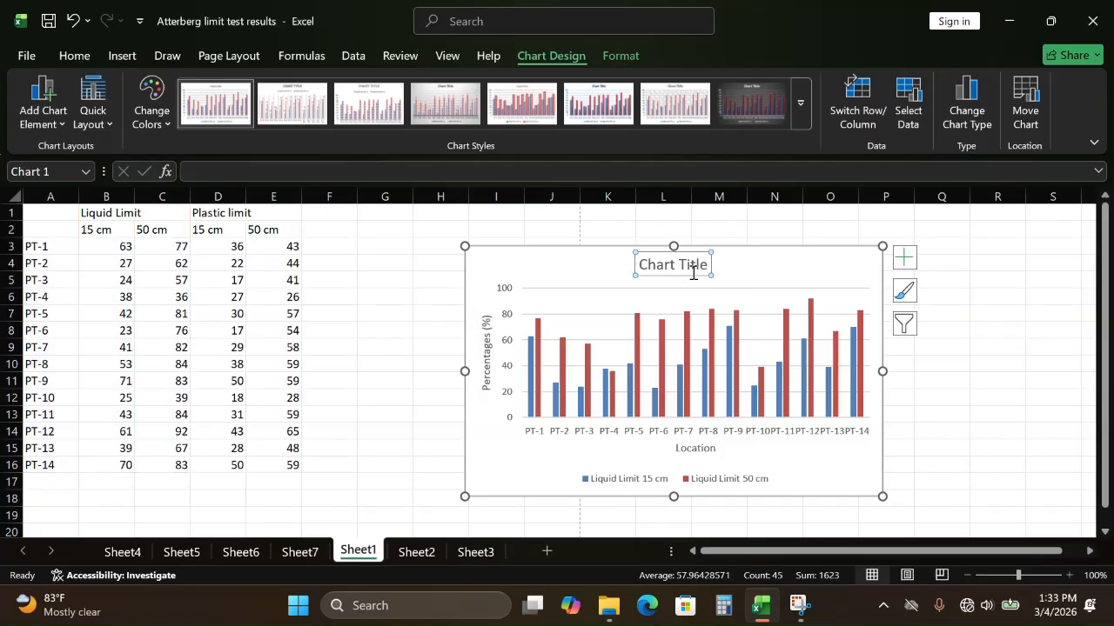
{"action": "key", "text": "Delete"}
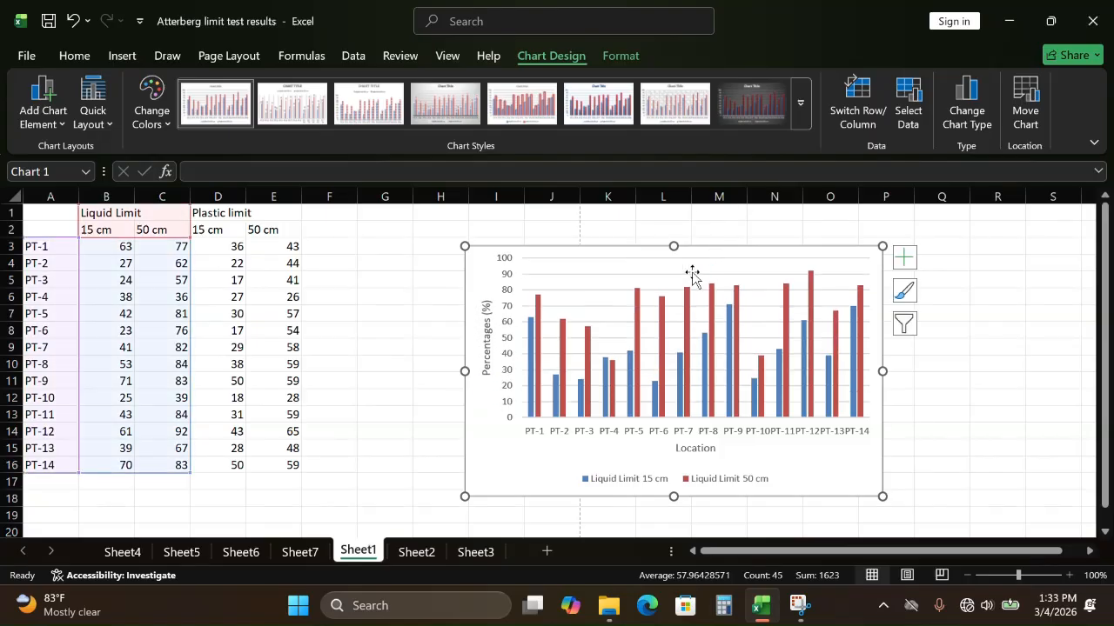
{"action": "left_click", "coordinate": [613, 275]}
{"action": "key", "text": "Delete"}
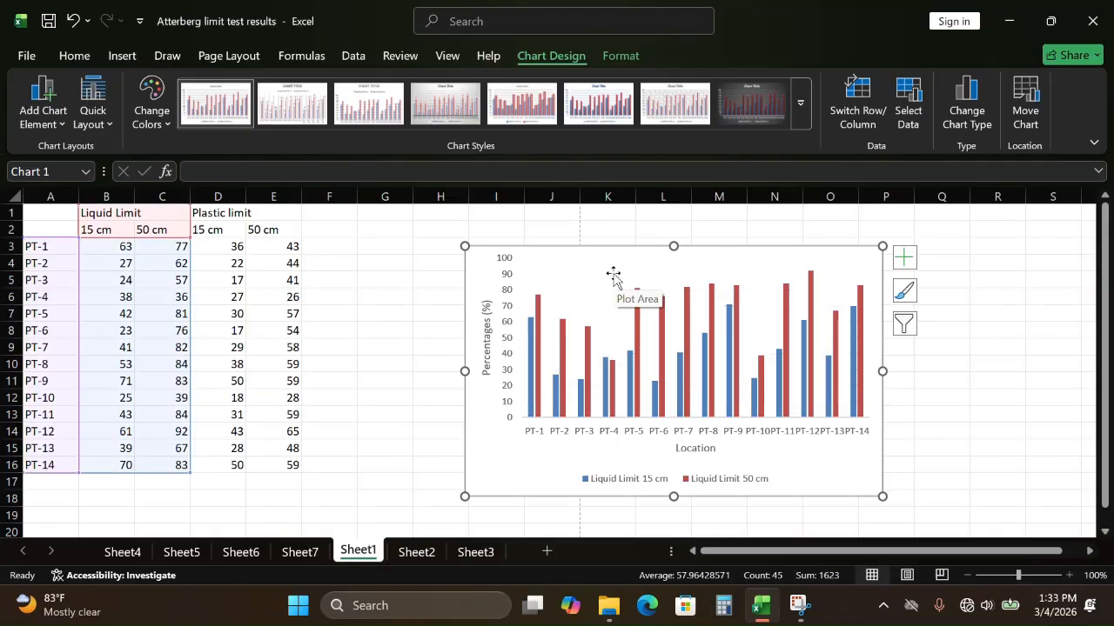
{"action": "left_click", "coordinate": [976, 380]}
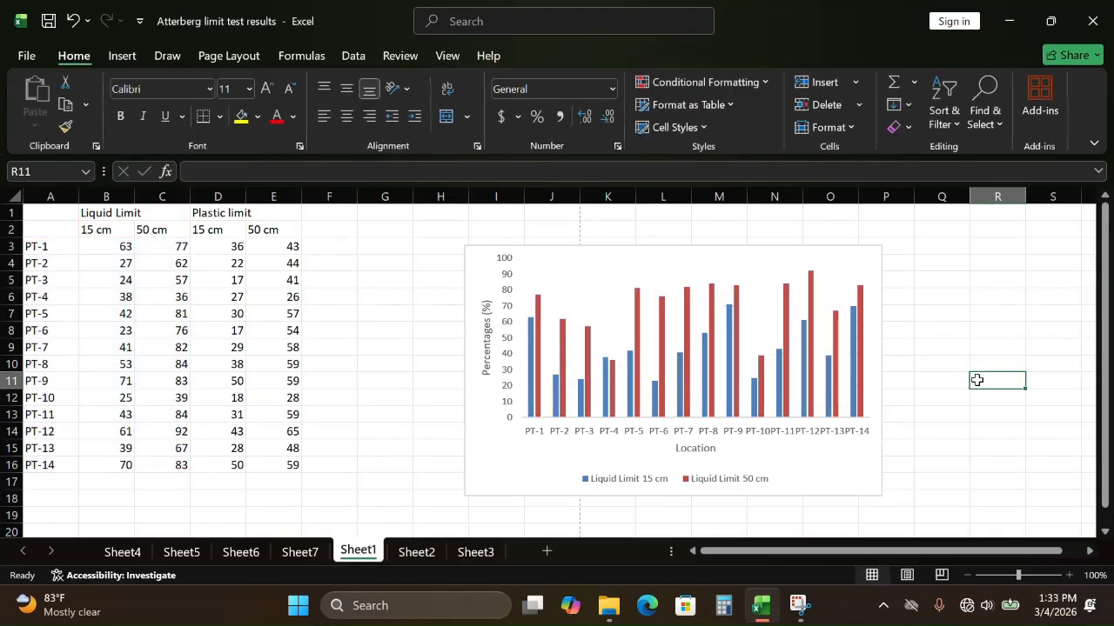